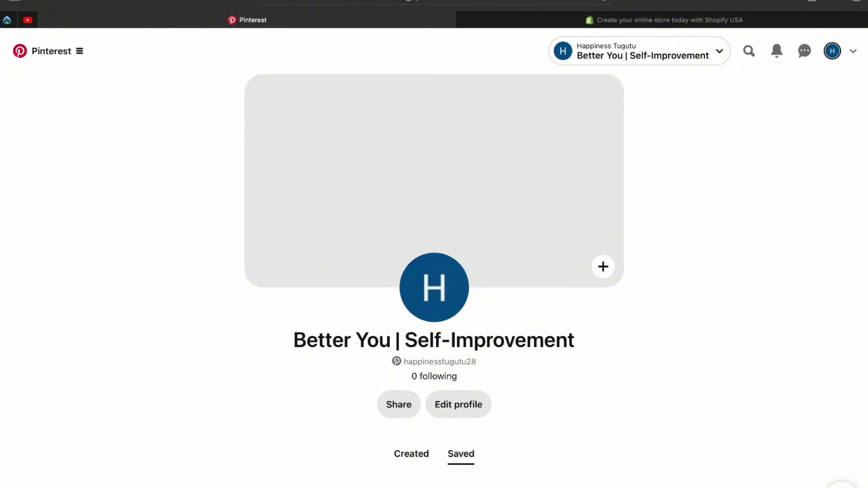
{"action": "scroll", "coordinate": [434, 258], "scroll_direction": "down", "scroll_amount": 1}
{"action": "scroll", "coordinate": [434, 258], "scroll_direction": "up", "scroll_amount": 1}
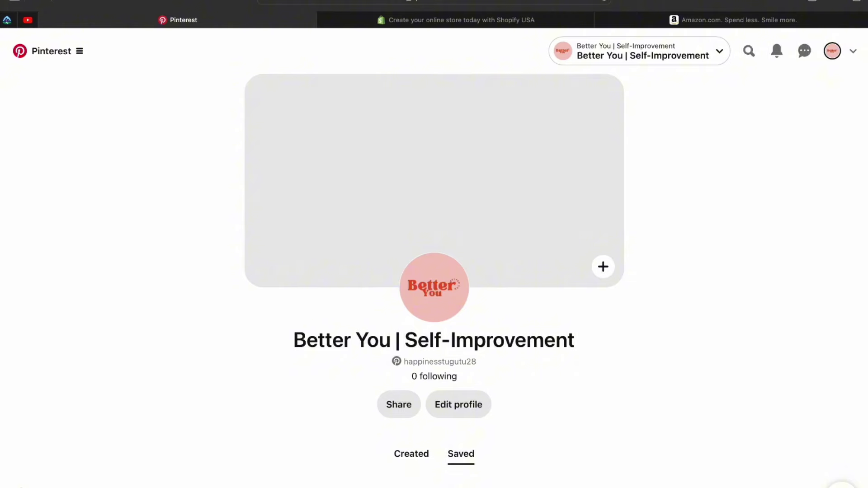
Switch to the Amazon storefront and browse its homepage sections, including the trending deals and new arrivals.
{"action": "left_click", "coordinate": [732, 20]}
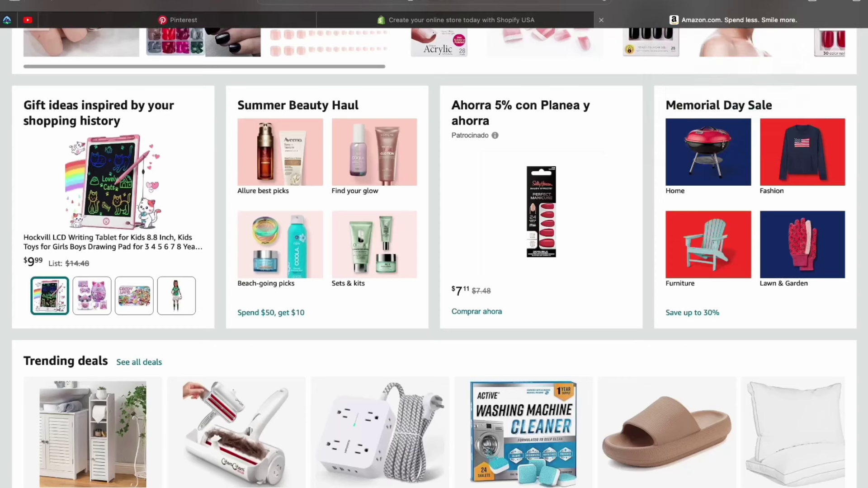
{"action": "scroll", "coordinate": [712, 335], "scroll_direction": "down", "scroll_amount": 3}
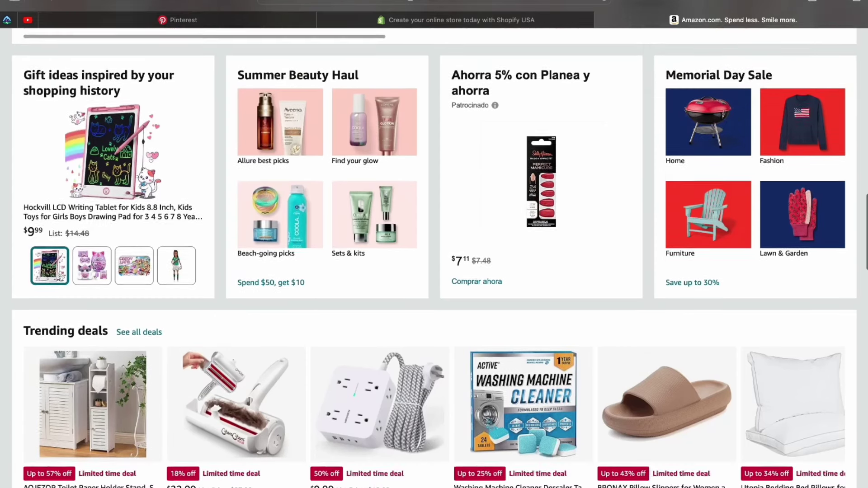
{"action": "scroll", "coordinate": [711, 335], "scroll_direction": "down", "scroll_amount": 10}
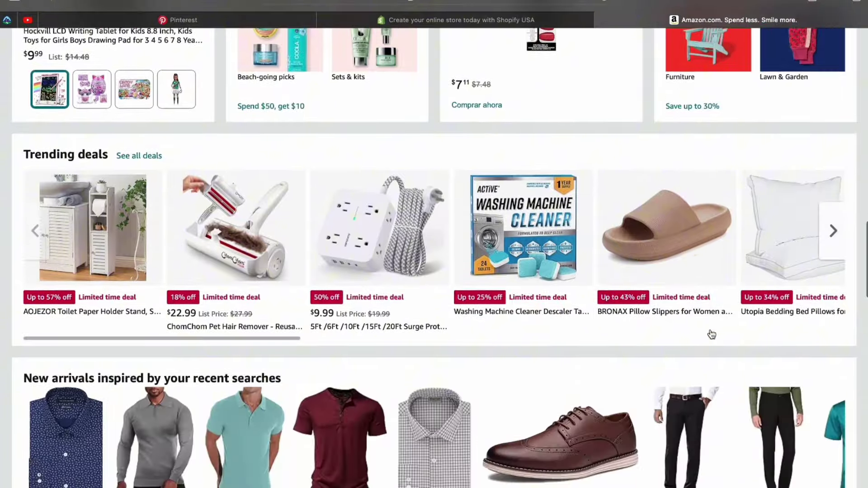
{"action": "scroll", "coordinate": [711, 333], "scroll_direction": "down", "scroll_amount": 9}
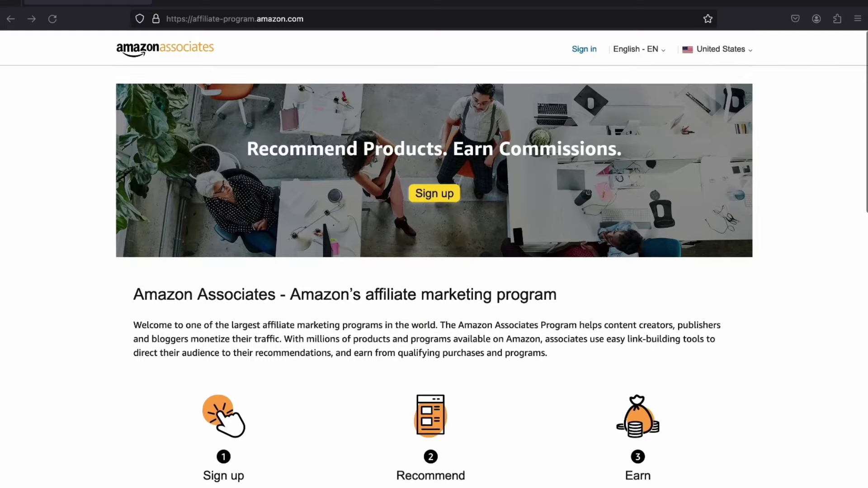
Read through the Amazon Associates page, covering the sign-up, recommend and earn stages and the frequently asked questions.
{"action": "scroll", "coordinate": [434, 257], "scroll_direction": "down", "scroll_amount": 6}
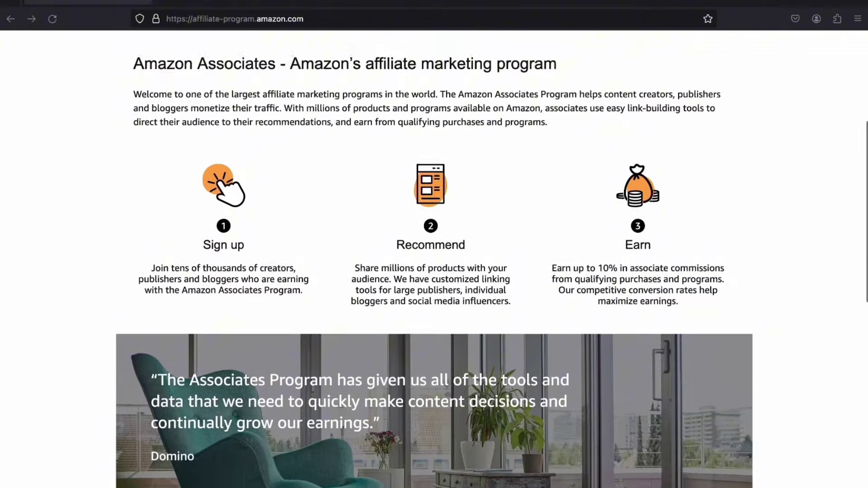
{"action": "scroll", "coordinate": [434, 257], "scroll_direction": "down", "scroll_amount": 8}
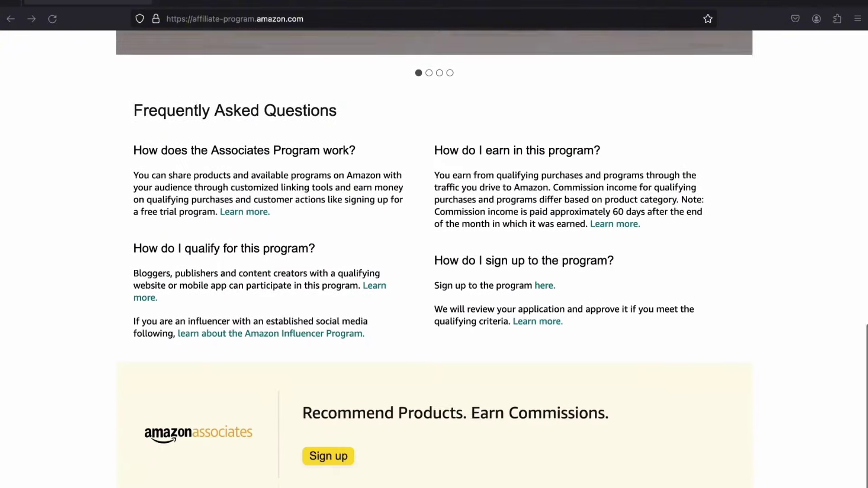
{"action": "scroll", "coordinate": [434, 257], "scroll_direction": "up", "scroll_amount": 15}
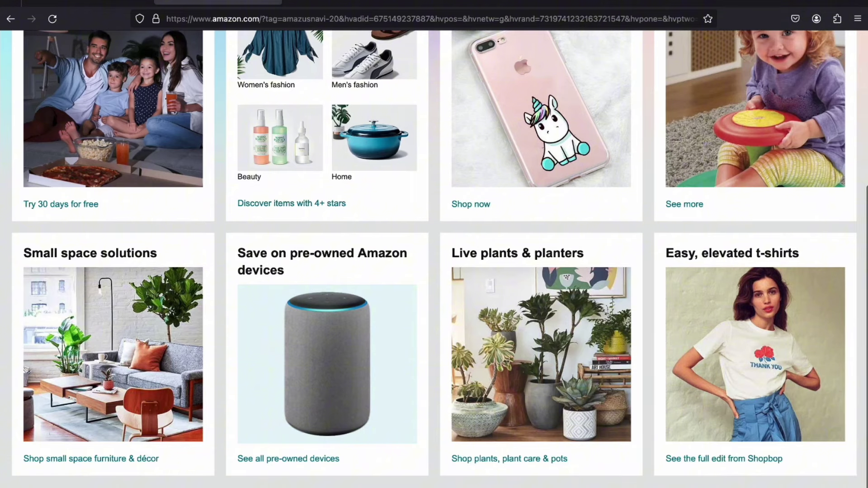
Look over the product category cards on Amazon's homepage, from Prime Video to Easy, elevated t-shirts.
{"action": "scroll", "coordinate": [434, 258], "scroll_direction": "up", "scroll_amount": 3}
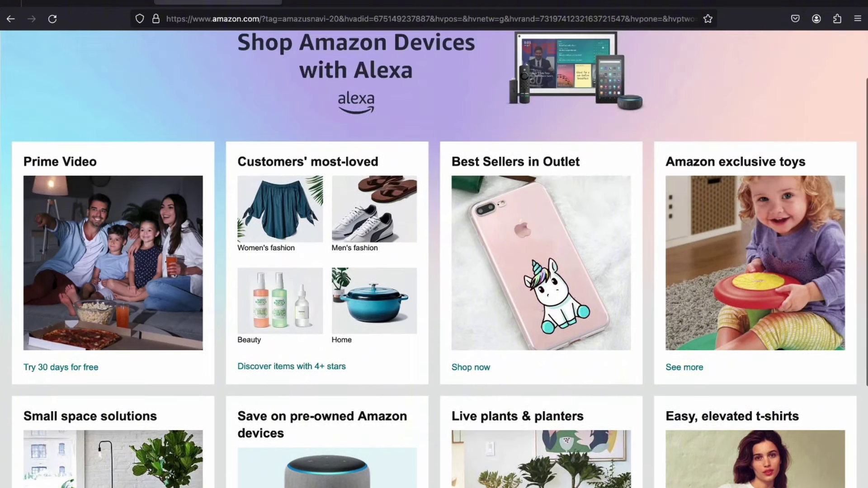
{"action": "scroll", "coordinate": [434, 258], "scroll_direction": "down", "scroll_amount": 3}
{"action": "scroll", "coordinate": [434, 258], "scroll_direction": "up", "scroll_amount": 1}
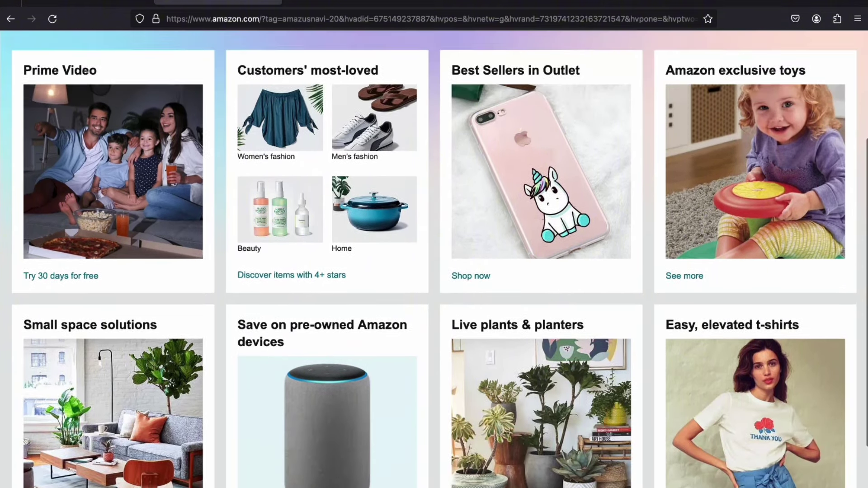
{"action": "scroll", "coordinate": [434, 258], "scroll_direction": "down", "scroll_amount": 3}
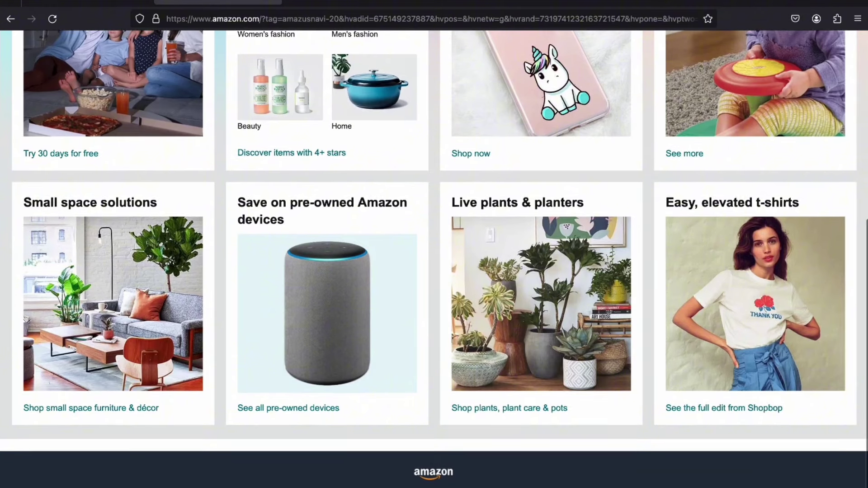
Open the Live plants & planters category and look through the home departments and the New & now collections.
{"action": "left_click", "coordinate": [541, 312]}
{"action": "scroll", "coordinate": [434, 257], "scroll_direction": "down", "scroll_amount": 7}
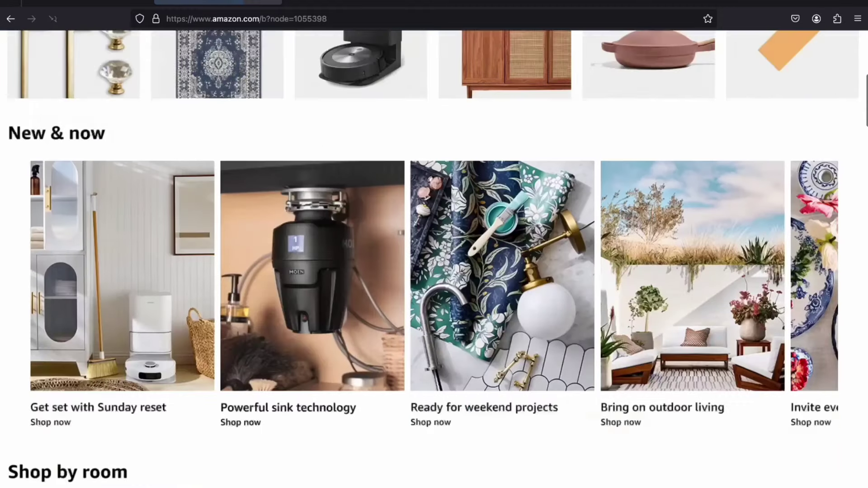
{"action": "scroll", "coordinate": [434, 258], "scroll_direction": "down", "scroll_amount": 2}
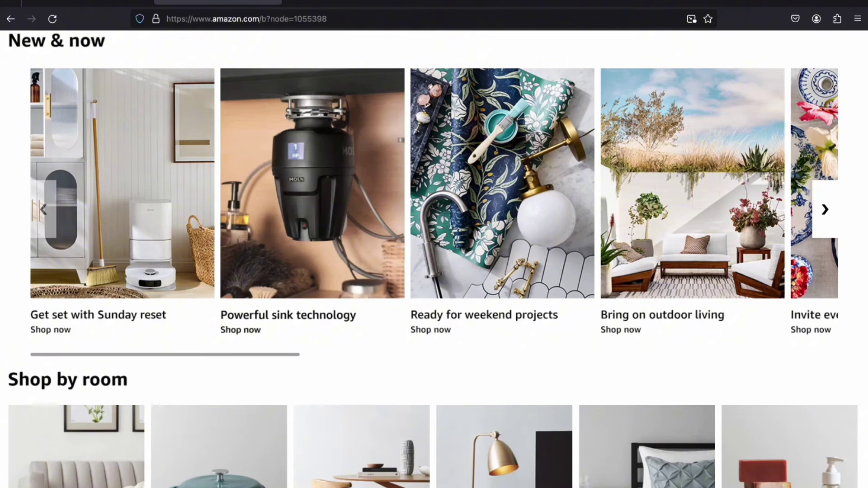
{"action": "scroll", "coordinate": [434, 258], "scroll_direction": "up", "scroll_amount": 3}
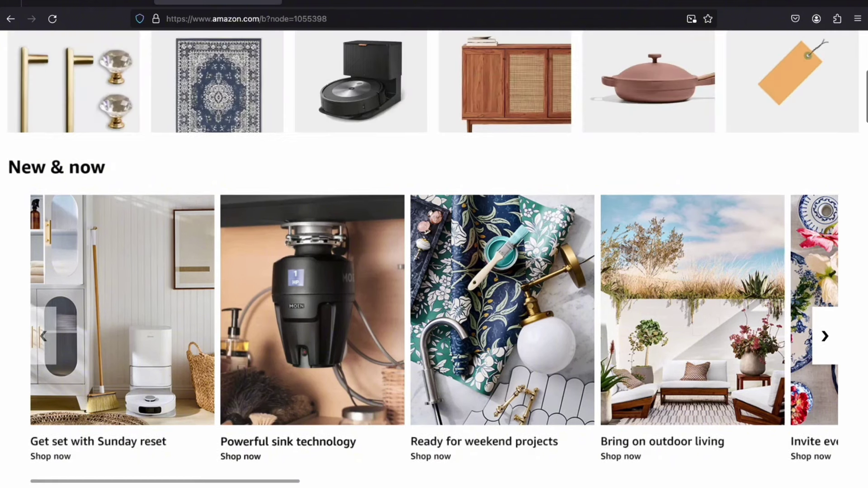
{"action": "scroll", "coordinate": [434, 258], "scroll_direction": "up", "scroll_amount": 3}
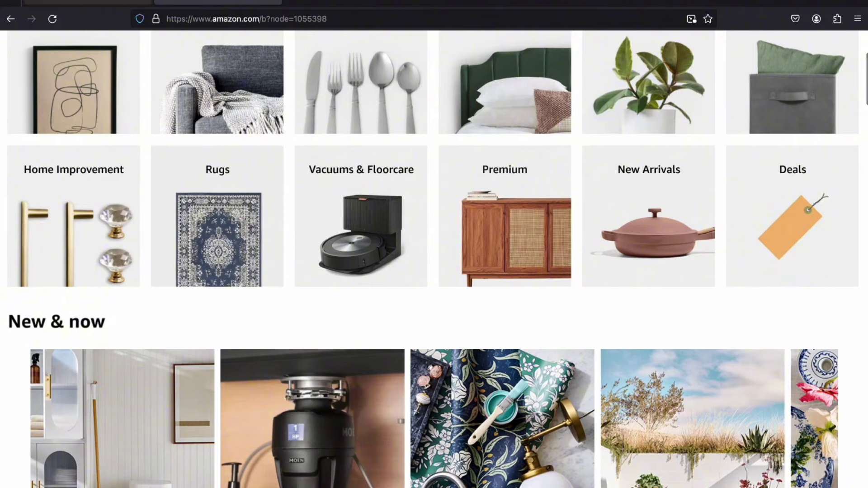
Return to the Amazon Associates page and view its sign-up banner.
{"action": "left_click", "coordinate": [88, 2]}
{"action": "scroll", "coordinate": [434, 258], "scroll_direction": "up", "scroll_amount": 2}
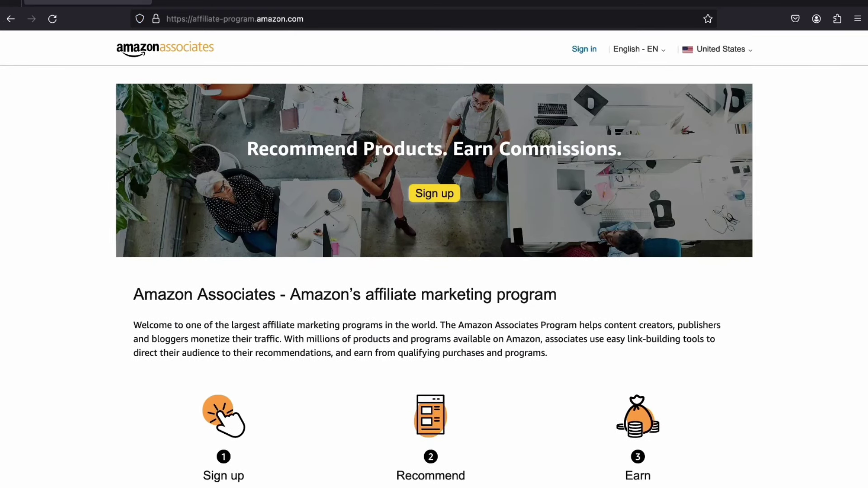
{"action": "scroll", "coordinate": [434, 257], "scroll_direction": "down", "scroll_amount": 1}
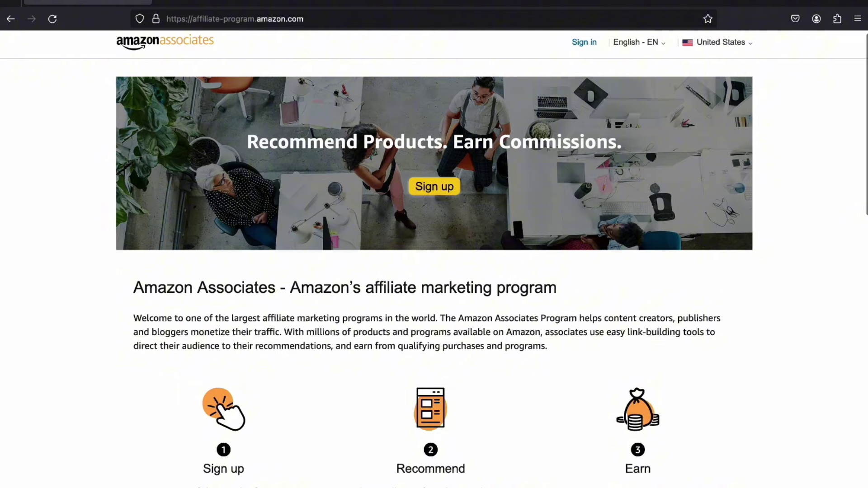
Switch to the Shopify free-trial page and examine the $1 first-month offer and the platform's features.
{"action": "key", "text": "ctrl+Tab"}
{"action": "key", "text": "ctrl+Tab"}
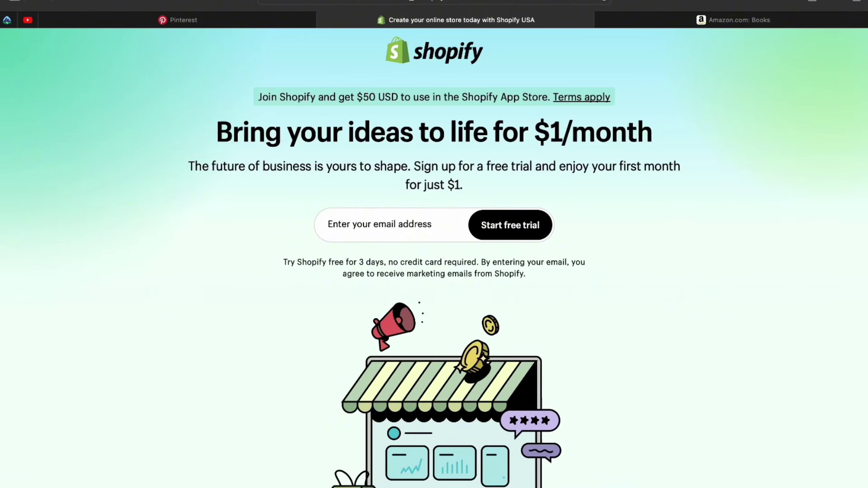
{"action": "scroll", "coordinate": [434, 244], "scroll_direction": "down", "scroll_amount": 5}
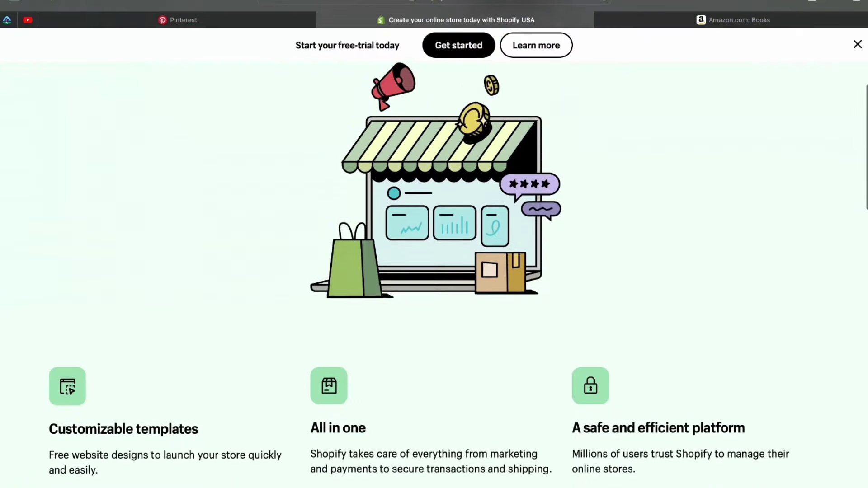
{"action": "scroll", "coordinate": [434, 244], "scroll_direction": "up", "scroll_amount": 3}
{"action": "scroll", "coordinate": [434, 244], "scroll_direction": "up", "scroll_amount": 2}
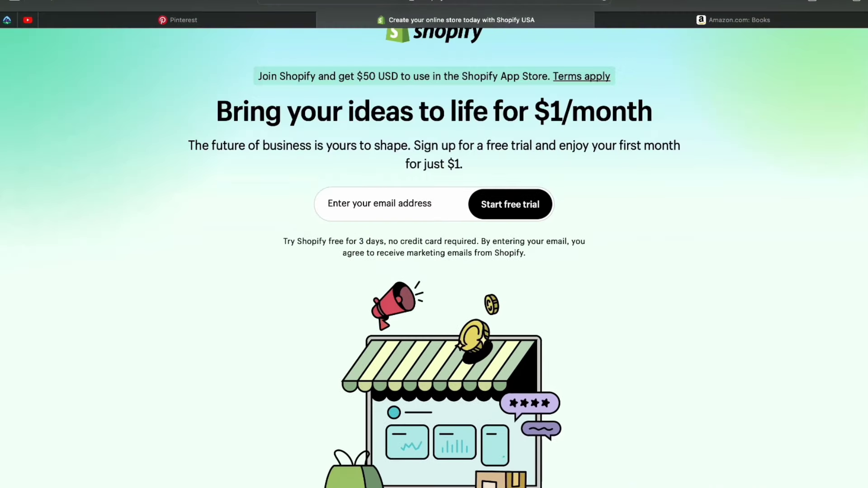
{"action": "scroll", "coordinate": [434, 244], "scroll_direction": "down", "scroll_amount": 5}
{"action": "scroll", "coordinate": [434, 244], "scroll_direction": "down", "scroll_amount": 2}
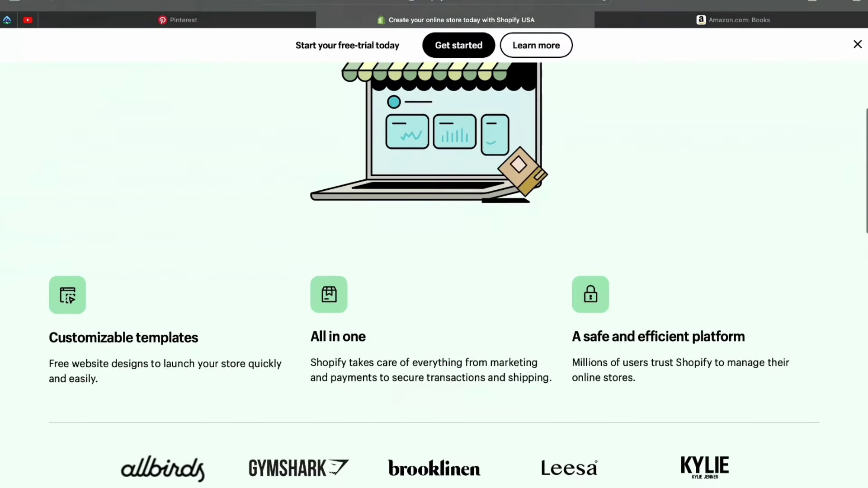
{"action": "scroll", "coordinate": [434, 244], "scroll_direction": "up", "scroll_amount": 8}
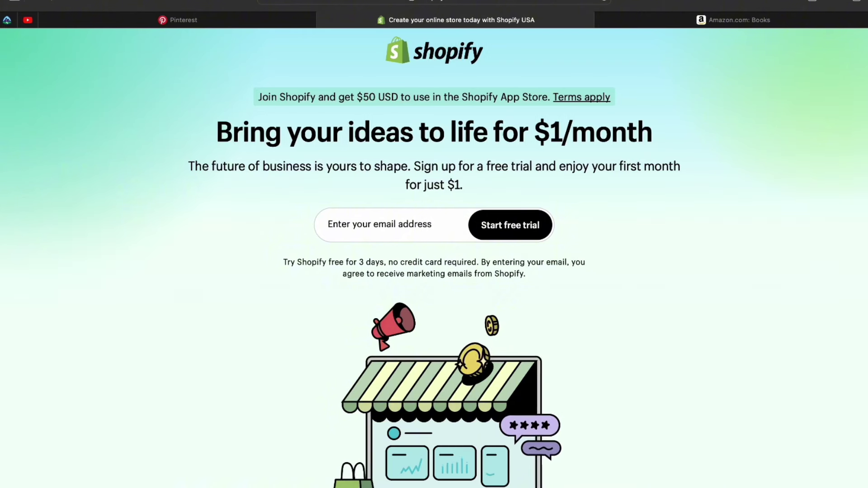
{"action": "left_click_drag", "start_coordinate": [414, 166], "coordinate": [463, 185]}
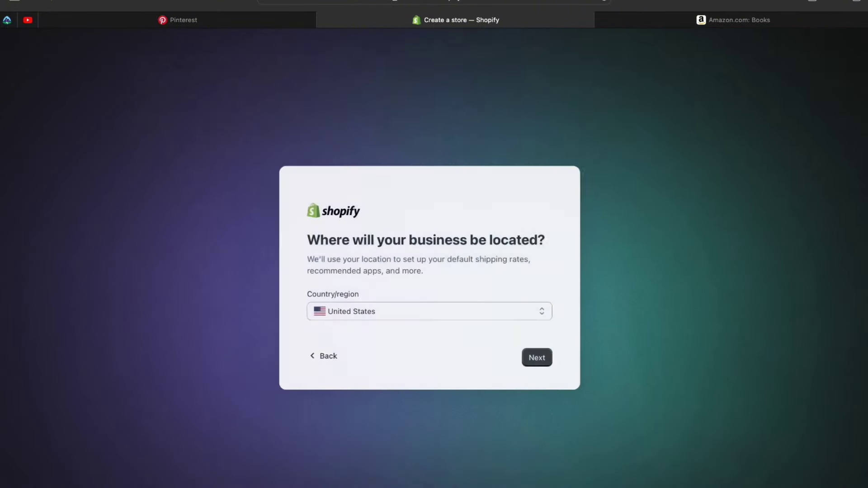
Set the business location to United States and continue creating the Shopify store.
{"action": "left_click", "coordinate": [427, 311]}
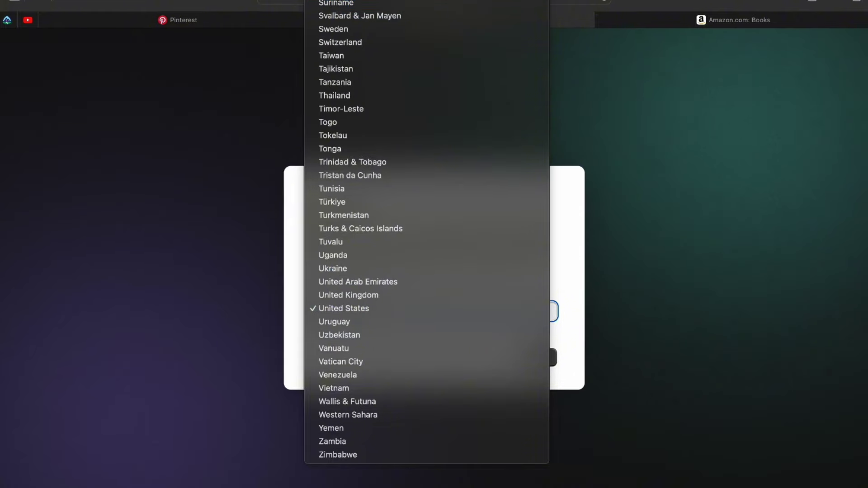
{"action": "left_click", "coordinate": [427, 308]}
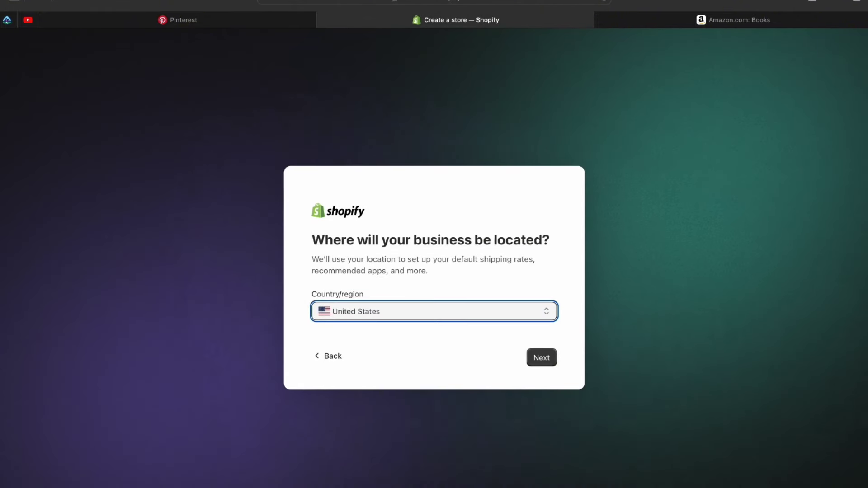
{"action": "left_click", "coordinate": [541, 358]}
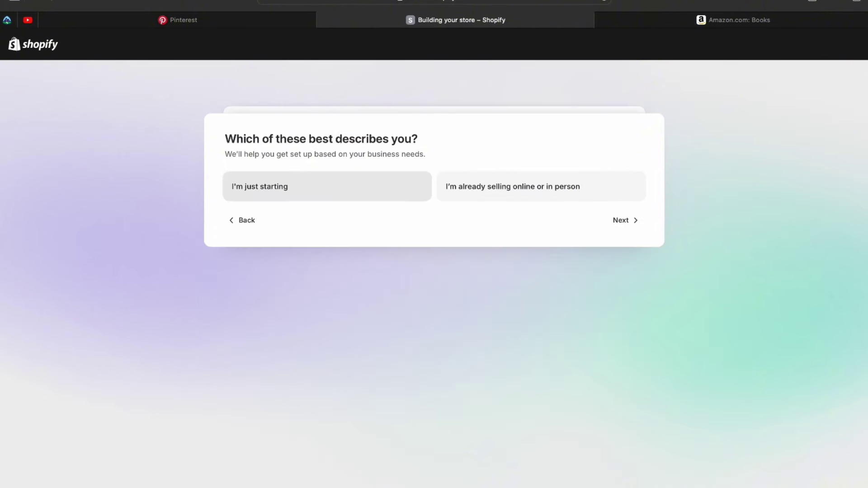
Answer the store setup questions with "I'm just starting" and "I'll decide later", and finish the onboarding.
{"action": "left_click", "coordinate": [327, 186]}
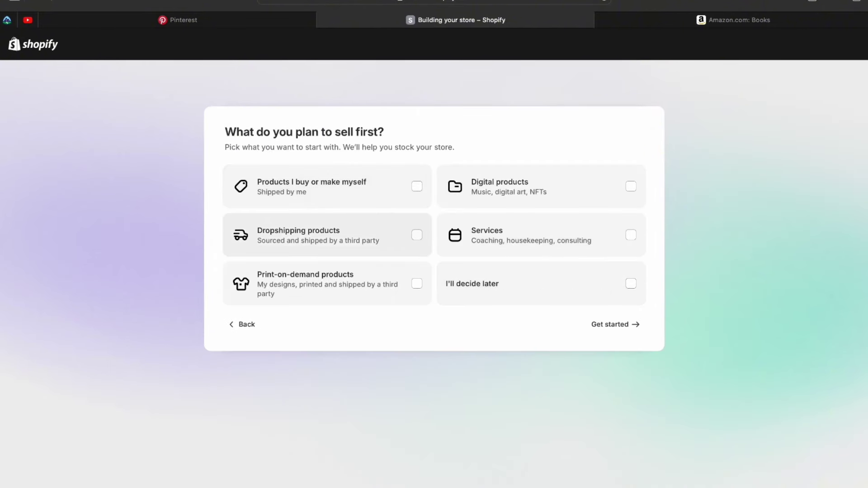
{"action": "left_click", "coordinate": [541, 284]}
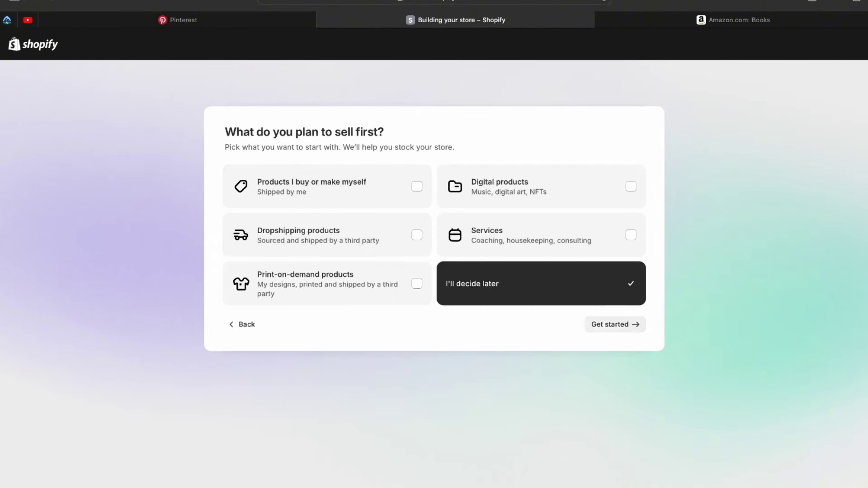
{"action": "left_click", "coordinate": [615, 324]}
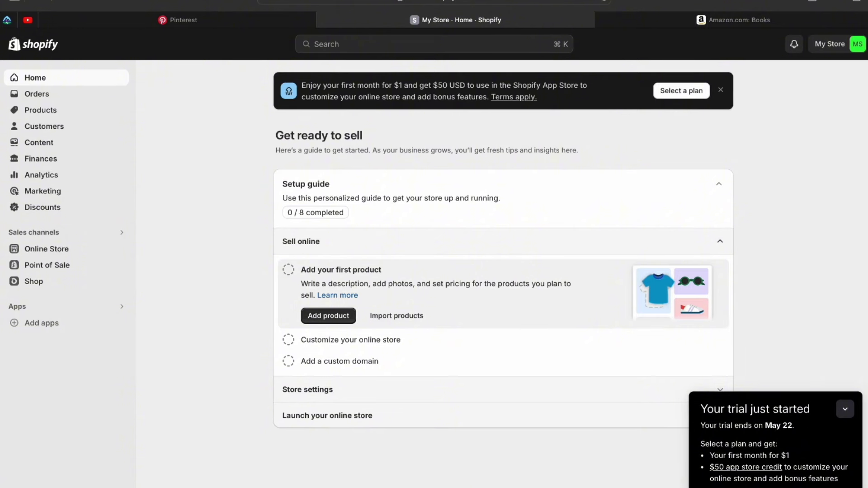
Open the online store's themes page, go to the plan selection and choose the Basic plan.
{"action": "left_click", "coordinate": [46, 249]}
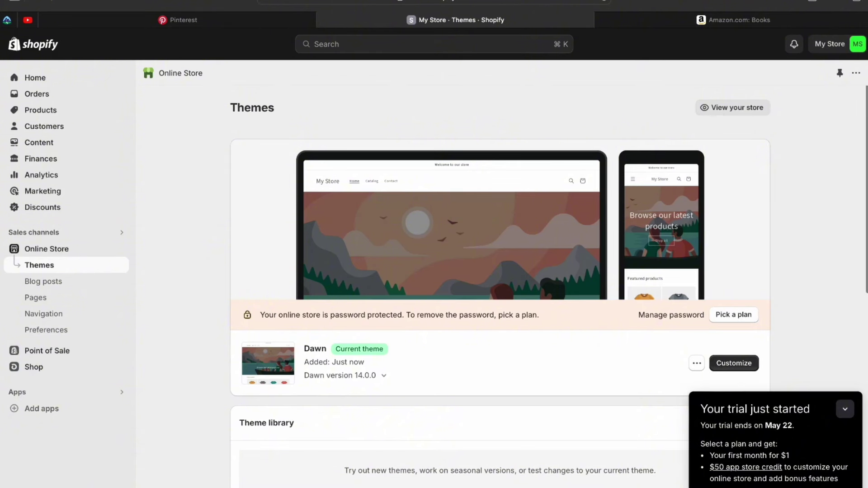
{"action": "left_click", "coordinate": [734, 364]}
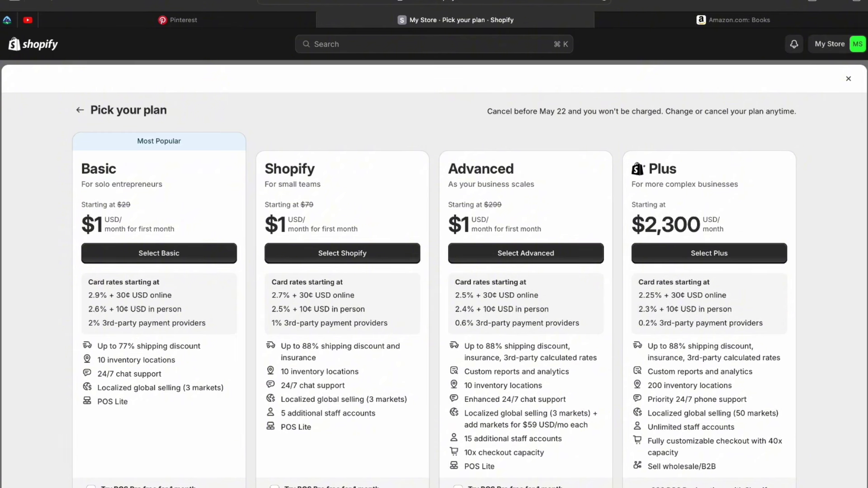
{"action": "left_click", "coordinate": [159, 253]}
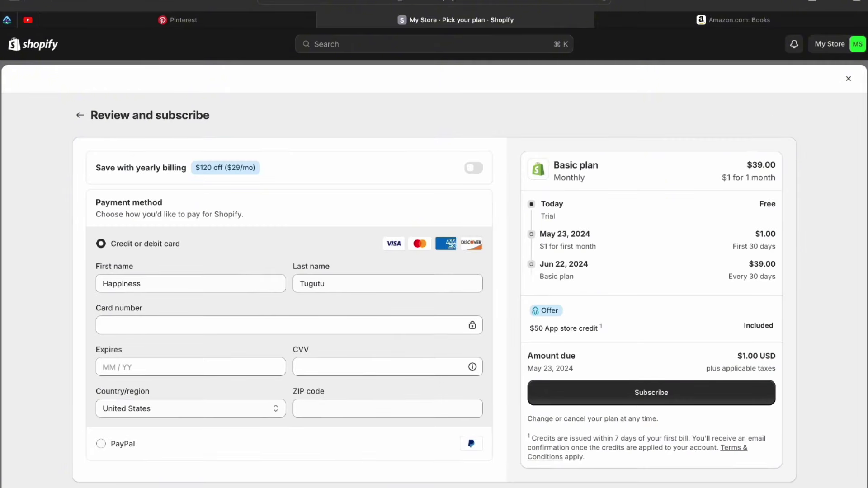
View the PayPal payment option on the subscription review and switch back to credit or debit card.
{"action": "scroll", "coordinate": [434, 289], "scroll_direction": "down", "scroll_amount": 1}
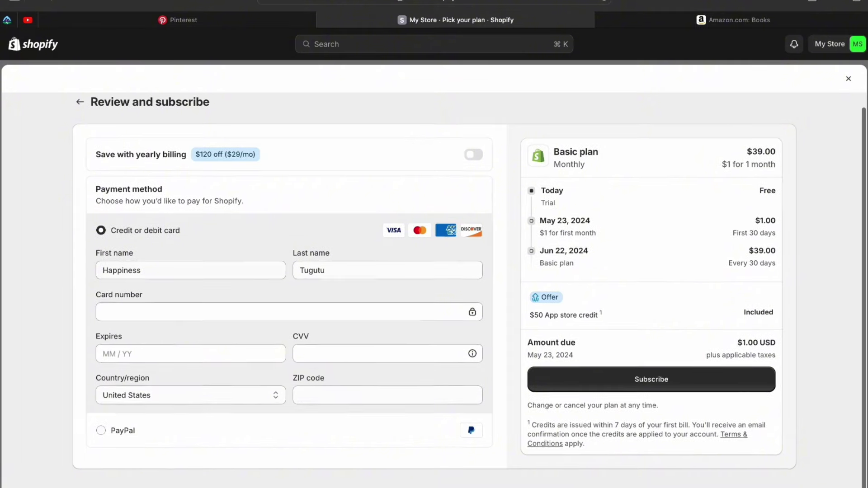
{"action": "left_click", "coordinate": [101, 432]}
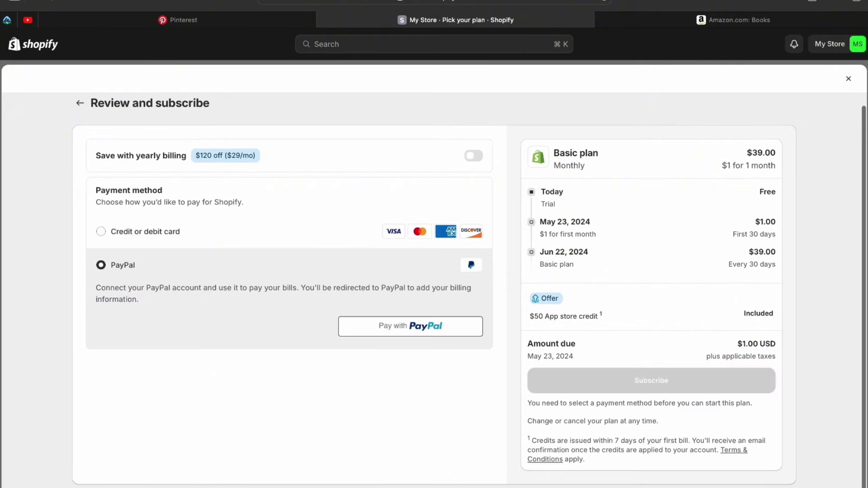
{"action": "left_click", "coordinate": [101, 232]}
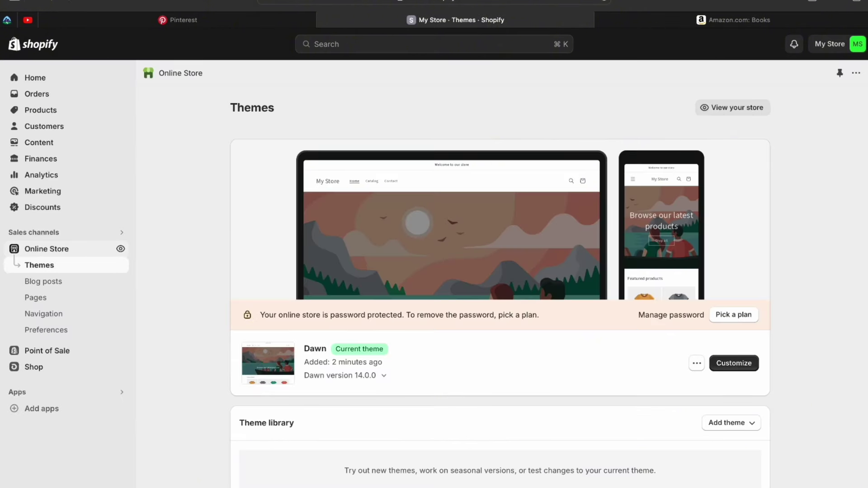
Add the Sense theme from the popular free themes to the theme library.
{"action": "scroll", "coordinate": [600, 334], "scroll_direction": "down", "scroll_amount": 3}
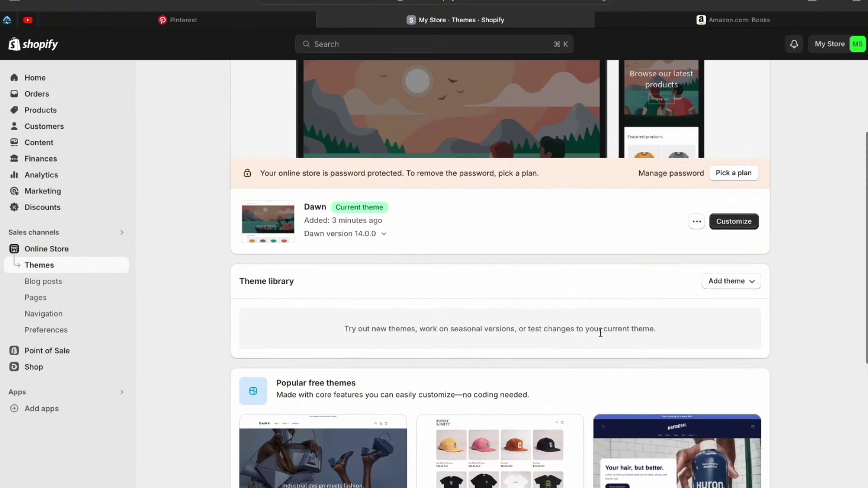
{"action": "scroll", "coordinate": [600, 334], "scroll_direction": "down", "scroll_amount": 6}
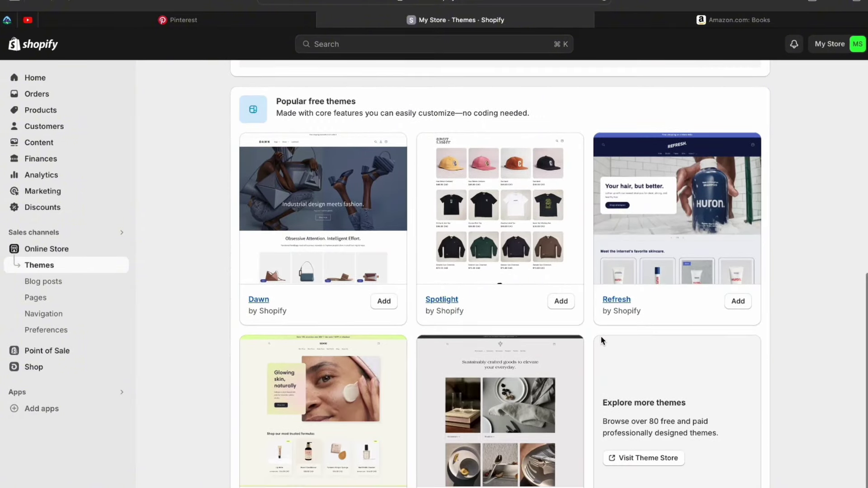
{"action": "scroll", "coordinate": [601, 337], "scroll_direction": "down", "scroll_amount": 1}
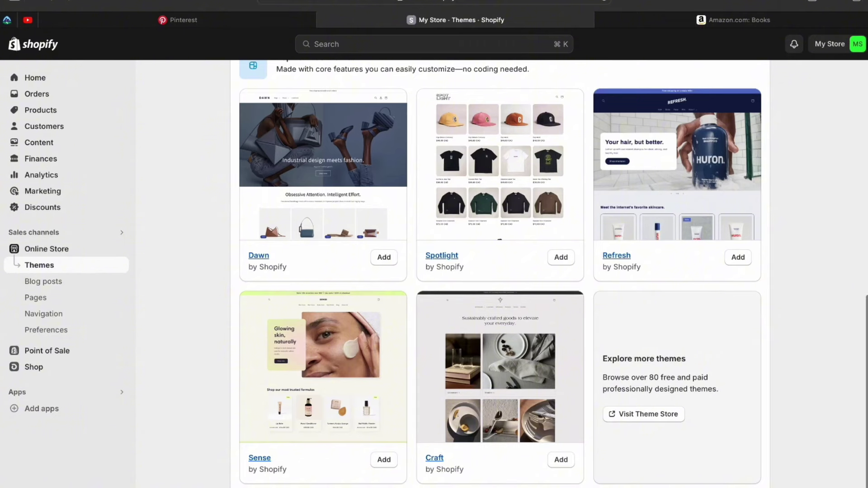
{"action": "left_click", "coordinate": [384, 459]}
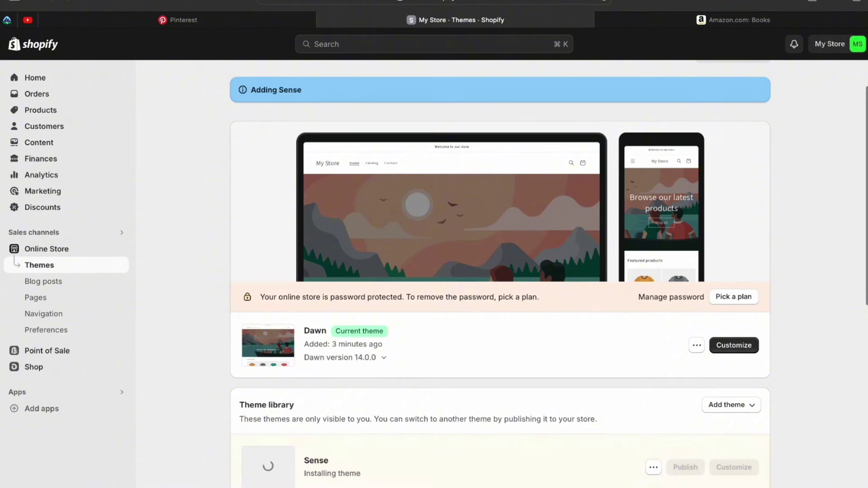
Open the Sense theme for customization.
{"action": "scroll", "coordinate": [470, 247], "scroll_direction": "down", "scroll_amount": 1}
{"action": "scroll", "coordinate": [500, 274], "scroll_direction": "down", "scroll_amount": 2}
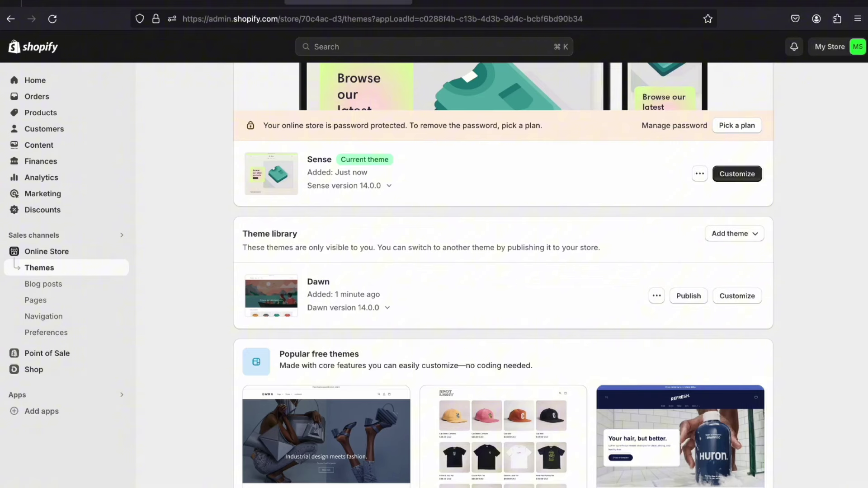
{"action": "scroll", "coordinate": [503, 275], "scroll_direction": "up", "scroll_amount": 2}
{"action": "left_click", "coordinate": [737, 271]}
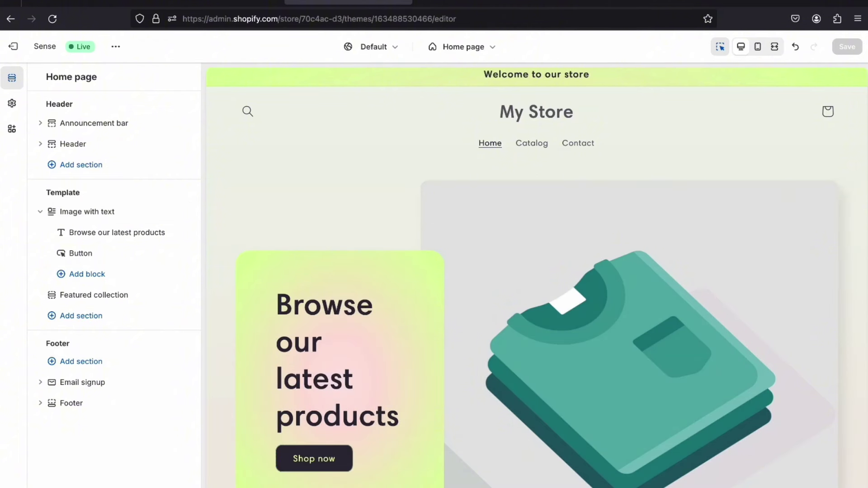
Hide the home page's Image with text section, including its heading and button blocks, plus the Header and Featured collection sections.
{"action": "scroll", "coordinate": [537, 279], "scroll_direction": "down", "scroll_amount": 1}
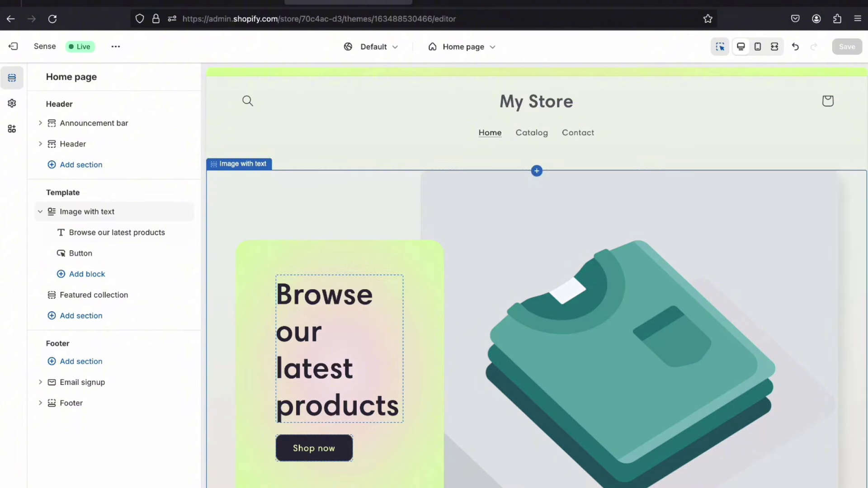
{"action": "scroll", "coordinate": [339, 349], "scroll_direction": "down", "scroll_amount": 3}
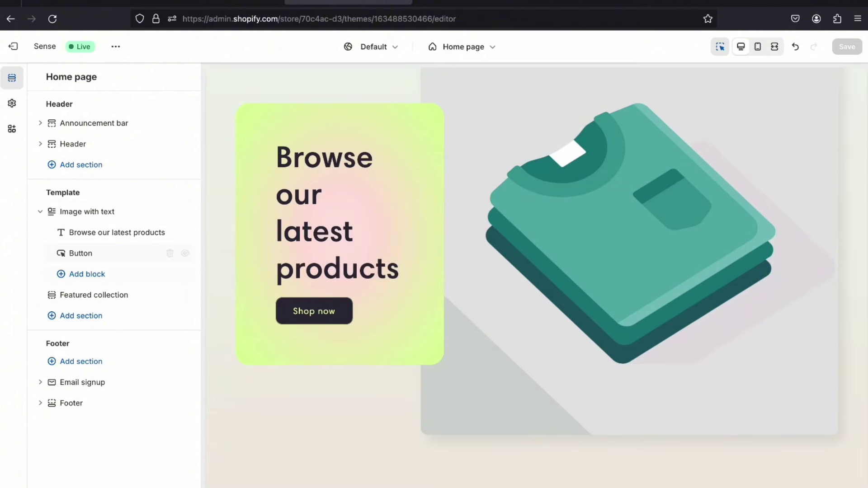
{"action": "left_click", "coordinate": [185, 253]}
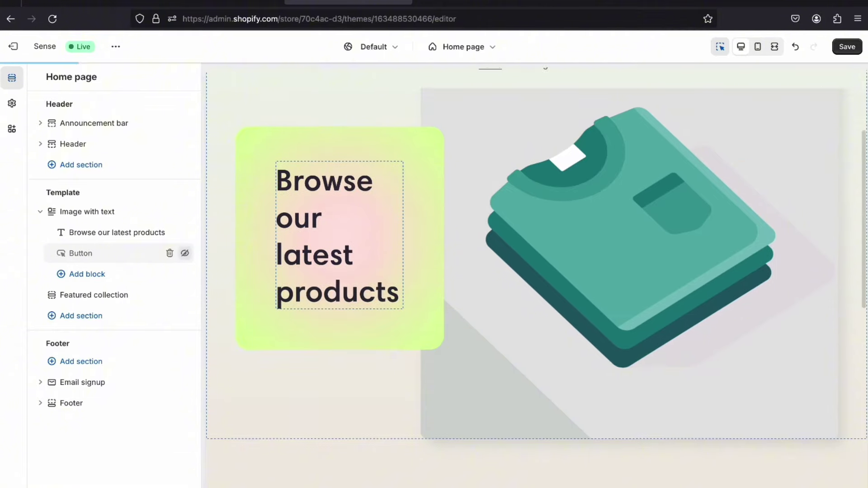
{"action": "left_click", "coordinate": [185, 232]}
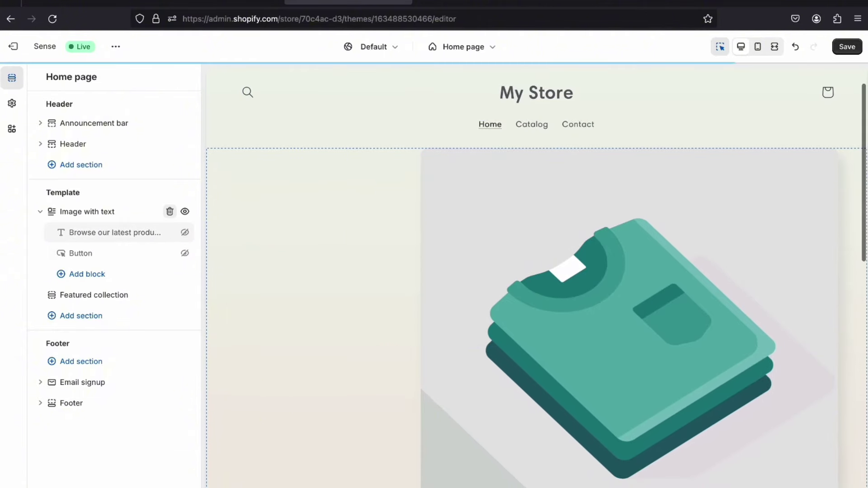
{"action": "left_click", "coordinate": [185, 211]}
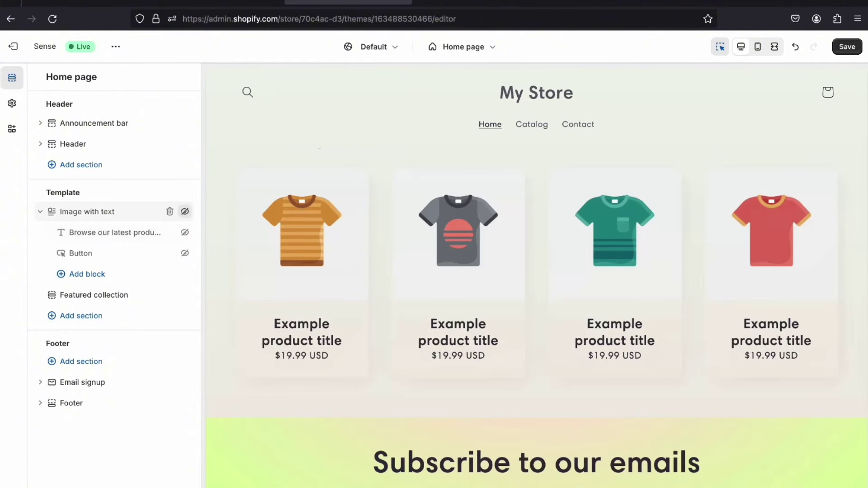
{"action": "left_click", "coordinate": [185, 144]}
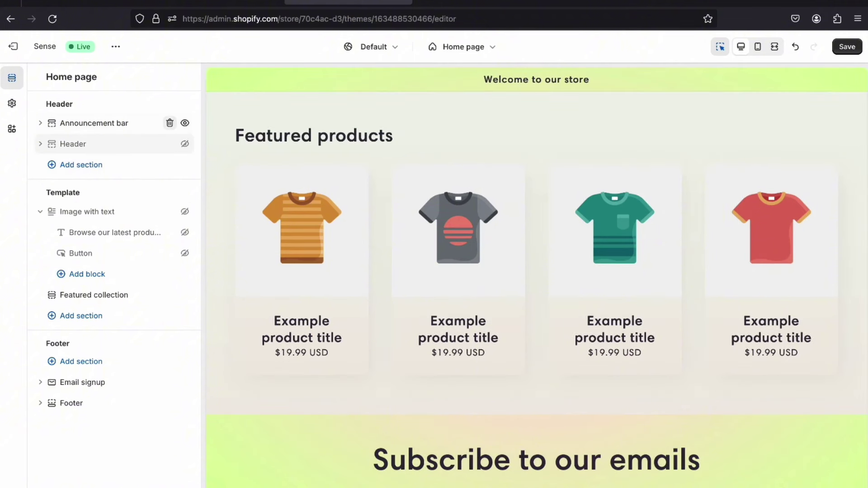
{"action": "left_click", "coordinate": [185, 295]}
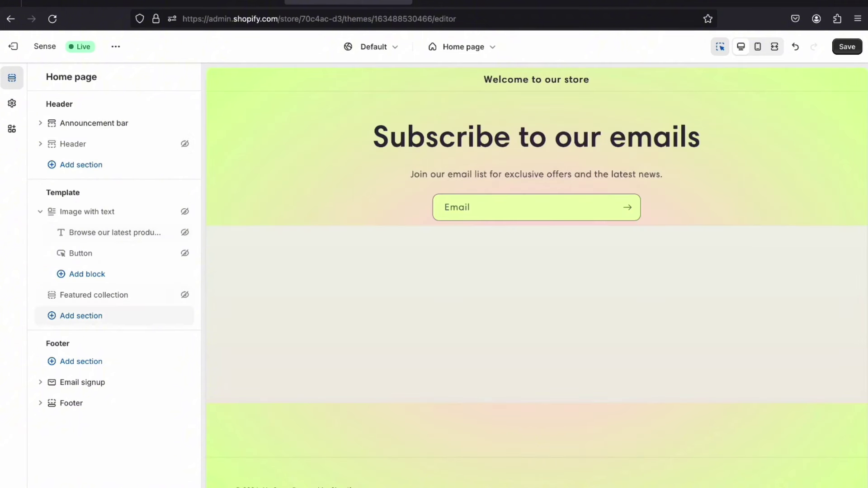
Add a Multicolumn section to the home page template.
{"action": "left_click", "coordinate": [82, 316]}
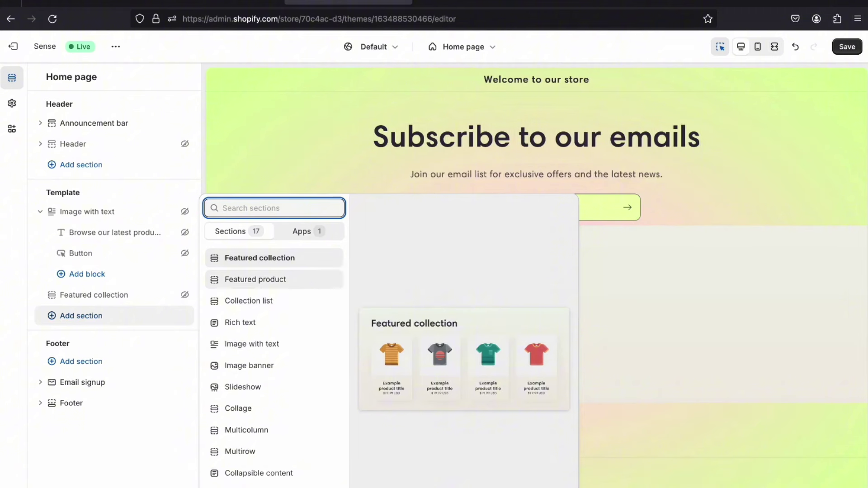
{"action": "scroll", "coordinate": [272, 305], "scroll_direction": "down", "scroll_amount": 3}
{"action": "scroll", "coordinate": [271, 305], "scroll_direction": "up", "scroll_amount": 3}
{"action": "scroll", "coordinate": [274, 344], "scroll_direction": "down", "scroll_amount": 1}
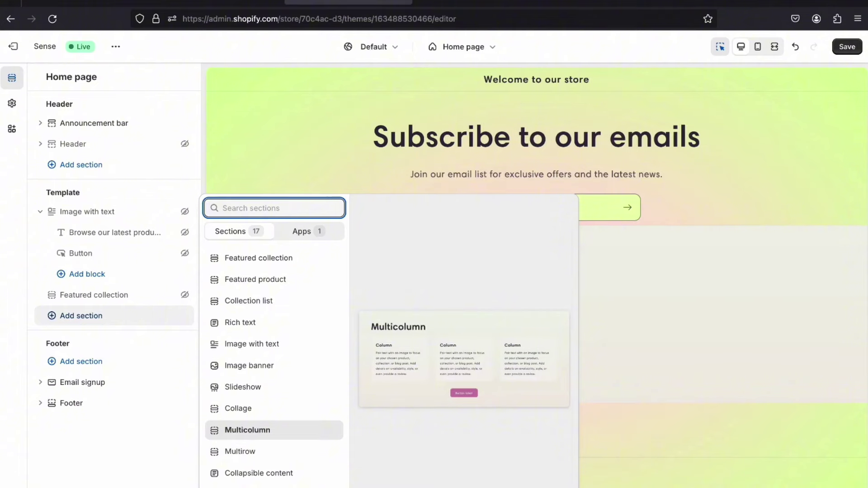
{"action": "left_click", "coordinate": [247, 430]}
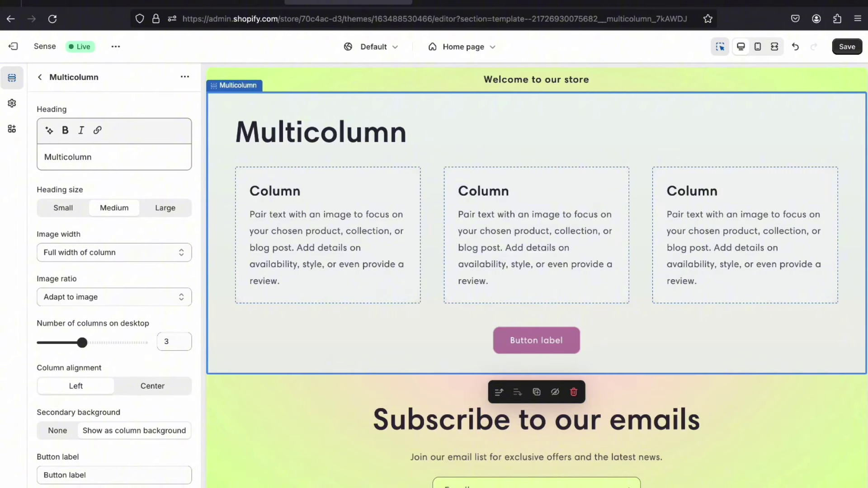
Set the Multicolumn section's heading to "Self Improvement Products You Need".
{"action": "scroll", "coordinate": [537, 277], "scroll_direction": "down", "scroll_amount": 1}
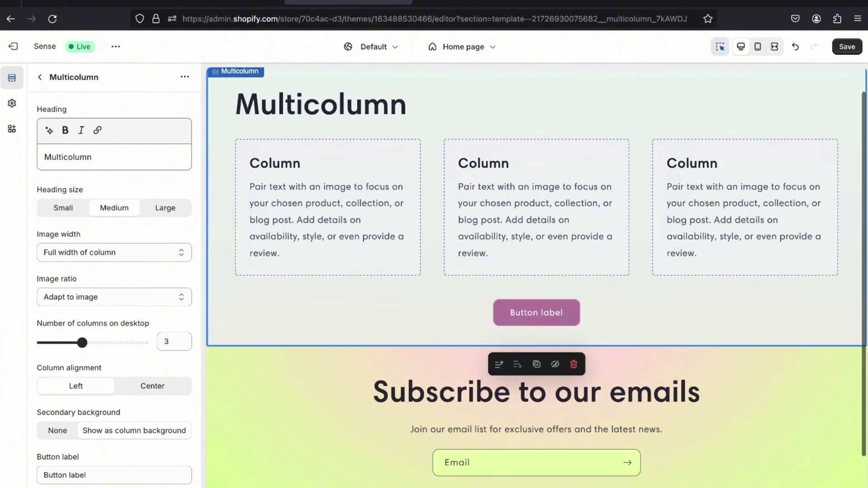
{"action": "scroll", "coordinate": [537, 277], "scroll_direction": "down", "scroll_amount": 1}
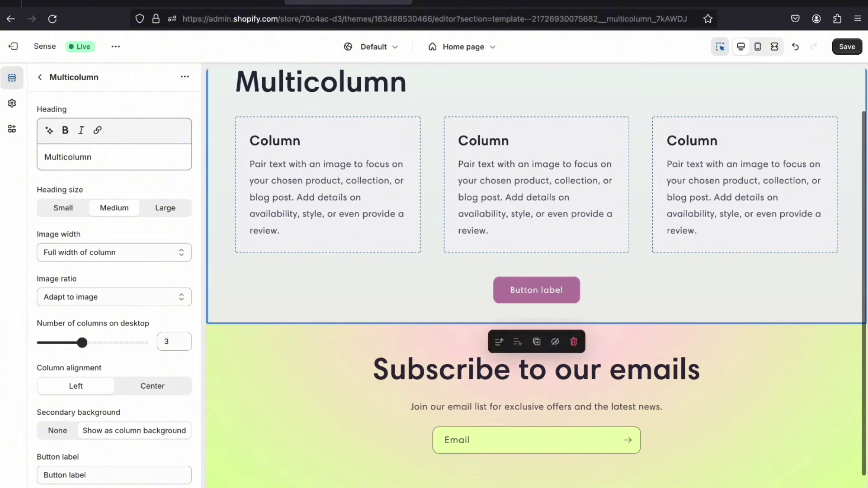
{"action": "scroll", "coordinate": [537, 278], "scroll_direction": "up", "scroll_amount": 2}
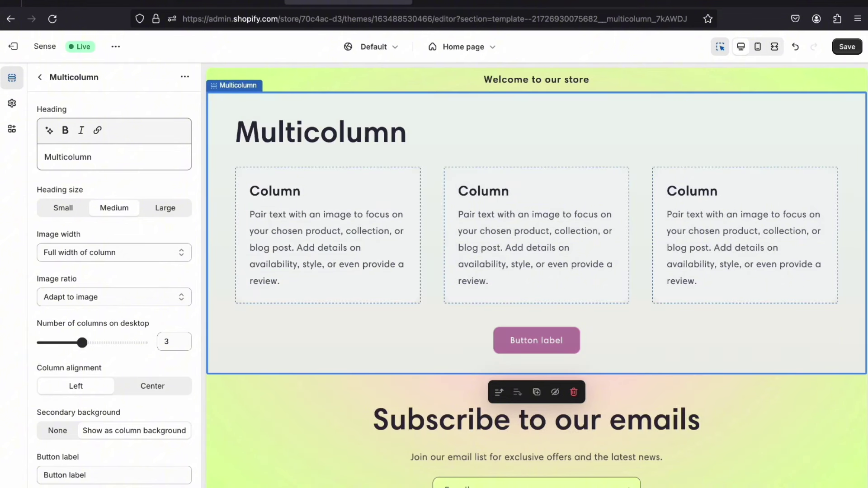
{"action": "left_click_drag", "start_coordinate": [92, 157], "coordinate": [44, 157]}
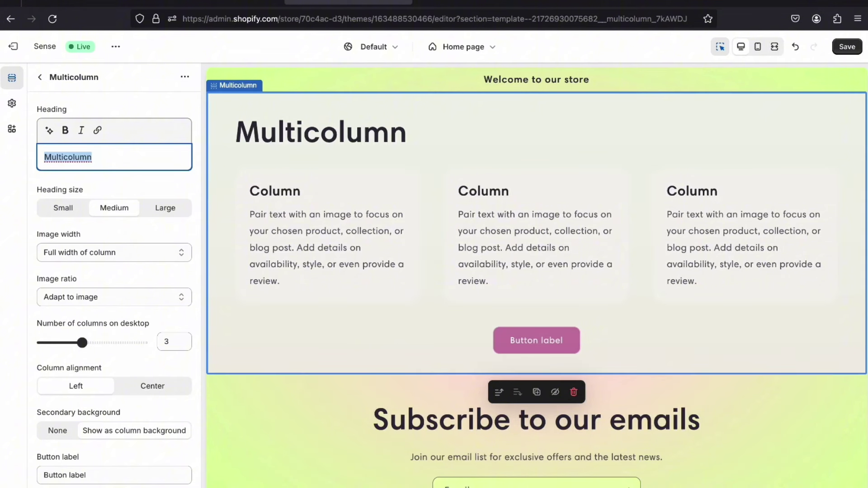
{"action": "type", "text": "S"}
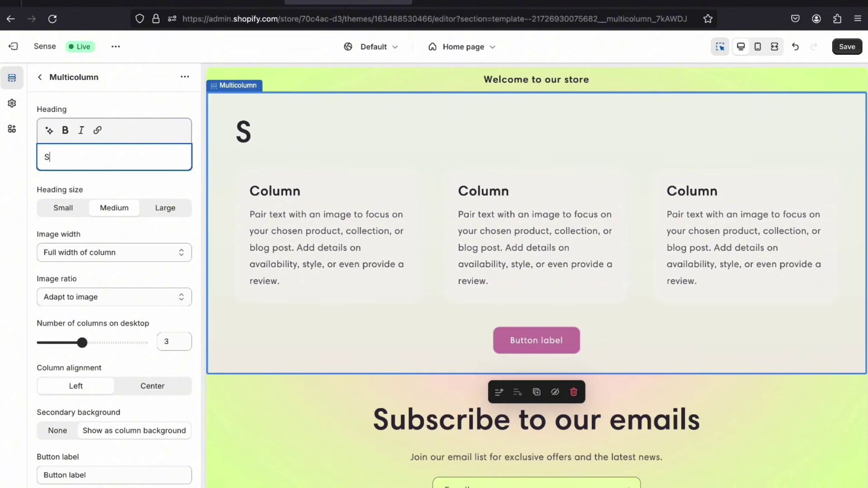
{"action": "type", "text": "elf I"}
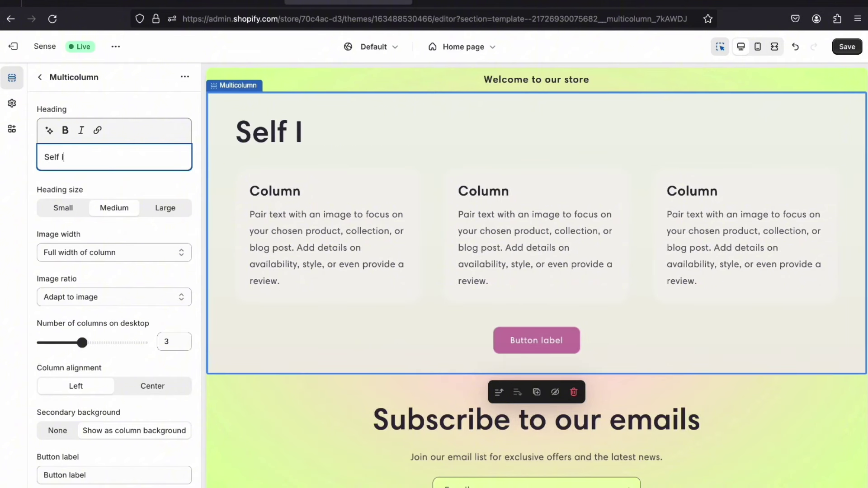
{"action": "type", "text": "mprovemenyt"}
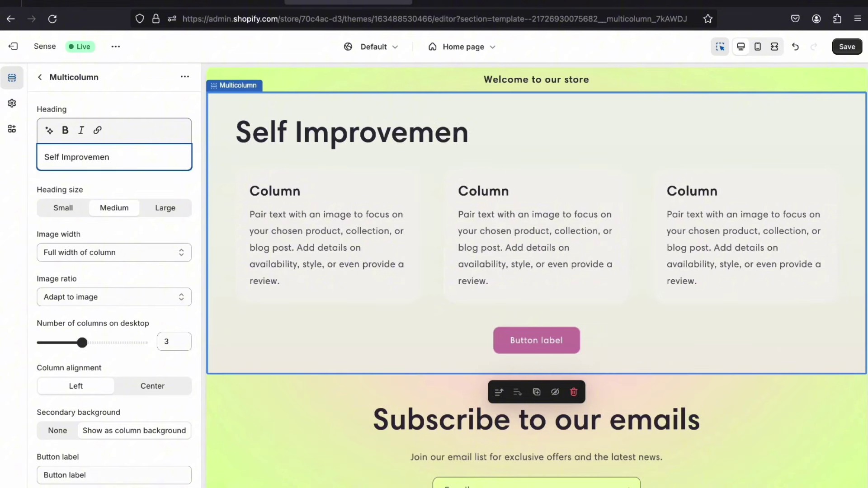
{"action": "key", "text": "BackSpace"}
{"action": "key", "text": "BackSpace"}
{"action": "type", "text": "t"}
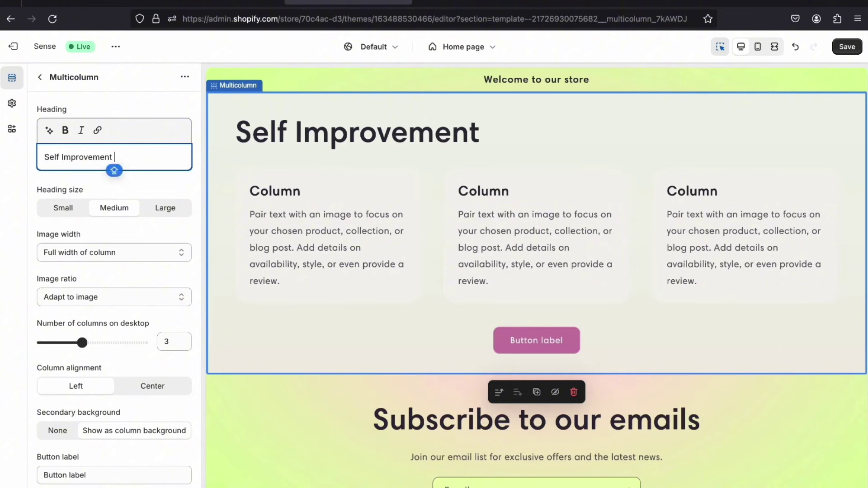
{"action": "type", "text": " Products "}
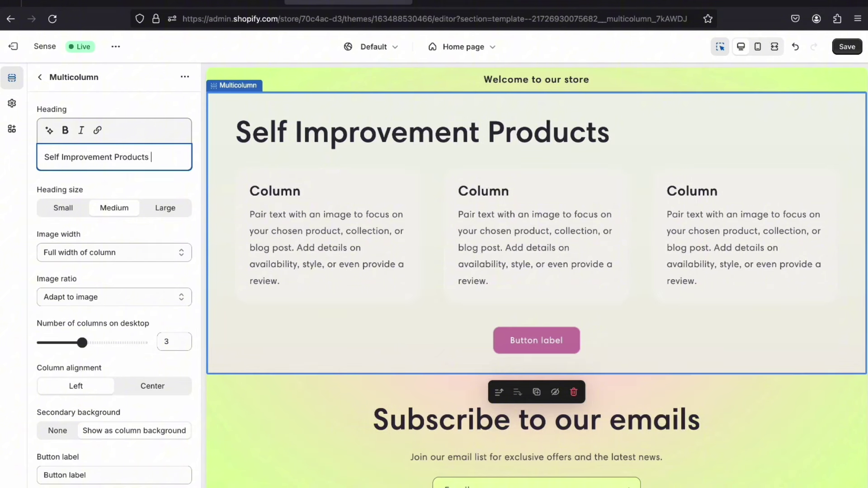
{"action": "type", "text": "You Ne"}
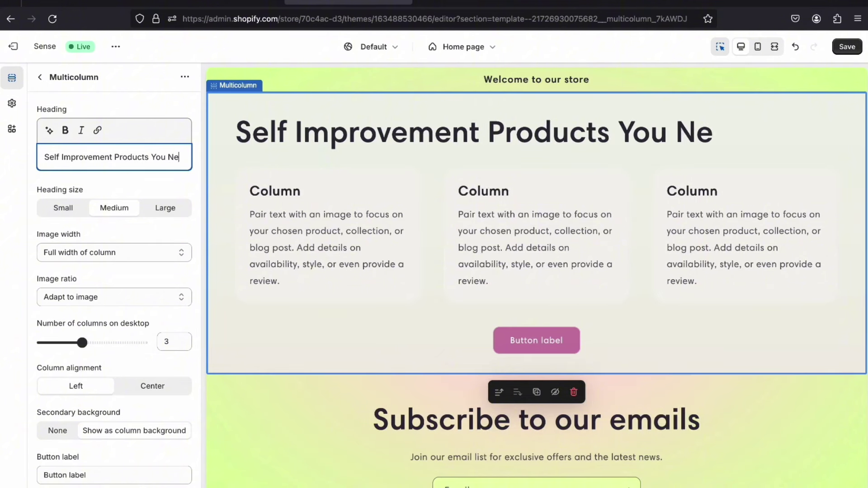
{"action": "type", "text": "es"}
{"action": "key", "text": "BackSpace"}
{"action": "type", "text": "d"}
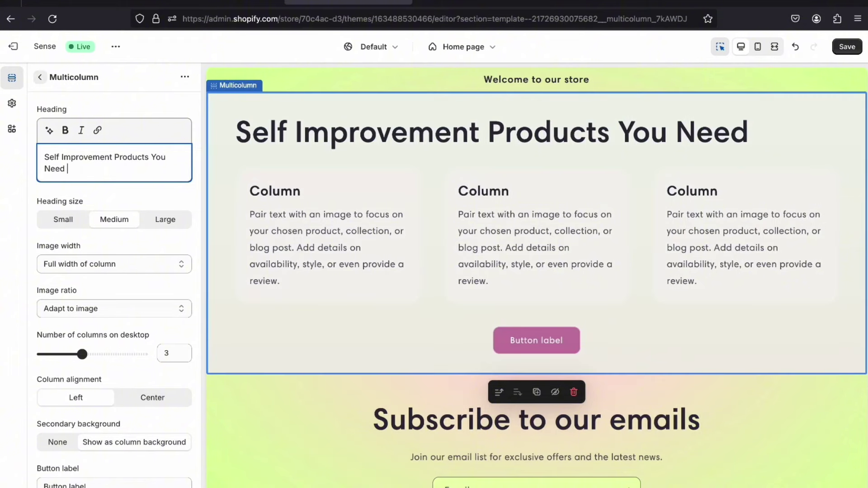
Open the first column block of the Multicolumn section and set its heading to "Personal Development Books".
{"action": "left_click", "coordinate": [40, 77]}
{"action": "left_click", "coordinate": [82, 332]}
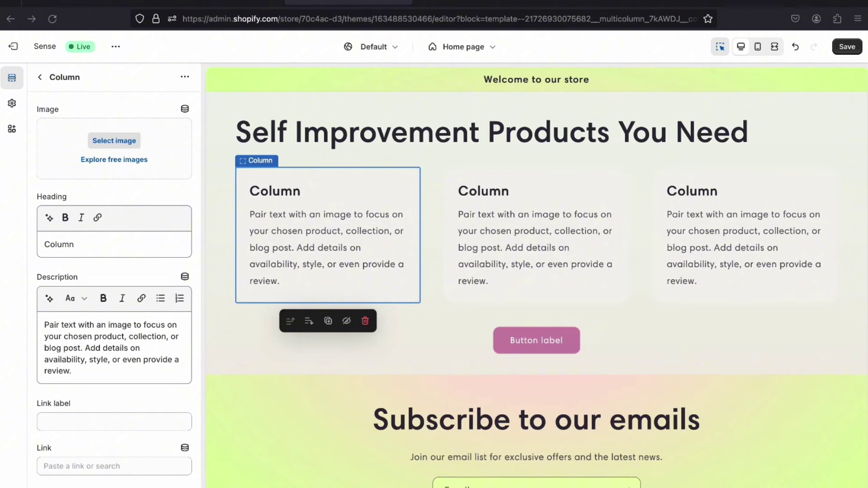
{"action": "double_click", "coordinate": [70, 245]}
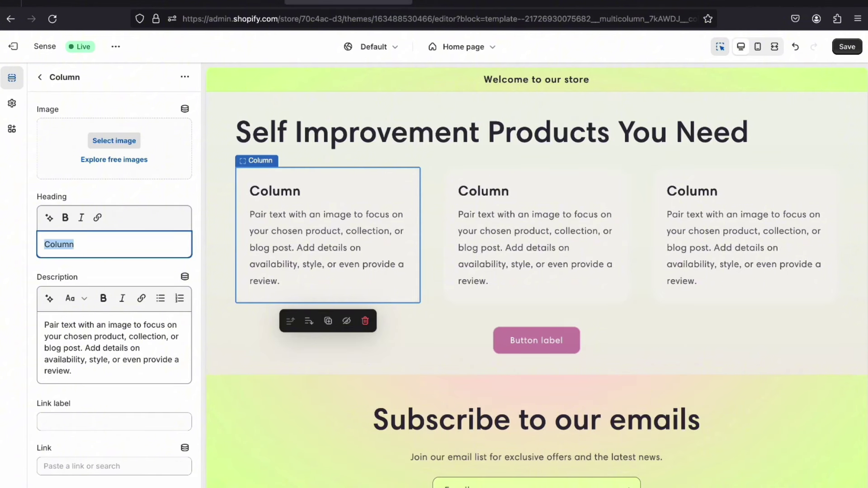
{"action": "type", "text": "P"}
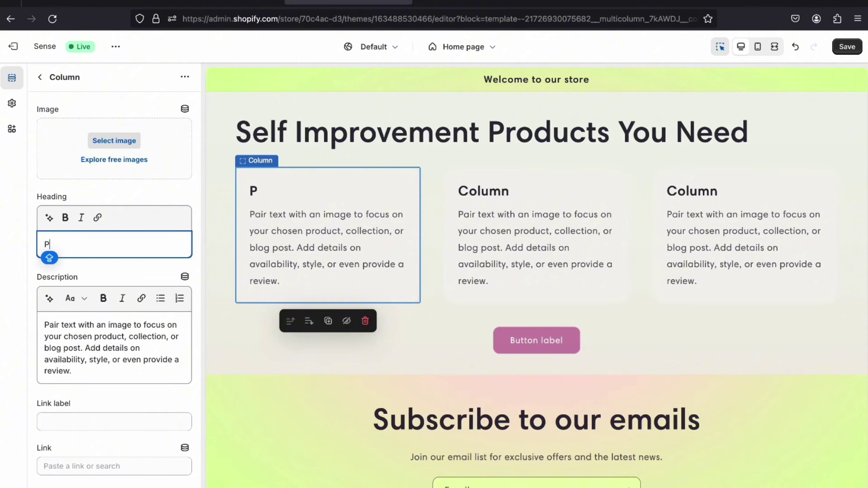
{"action": "type", "text": "ersona"}
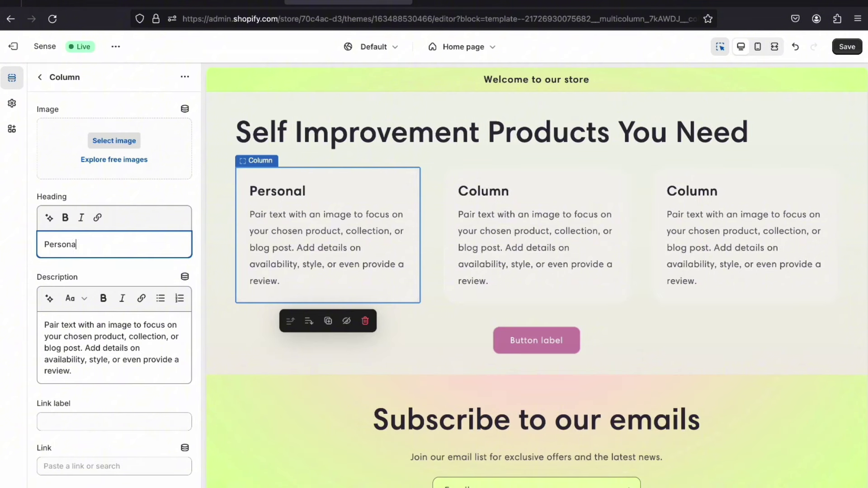
{"action": "type", "text": "l Devel"}
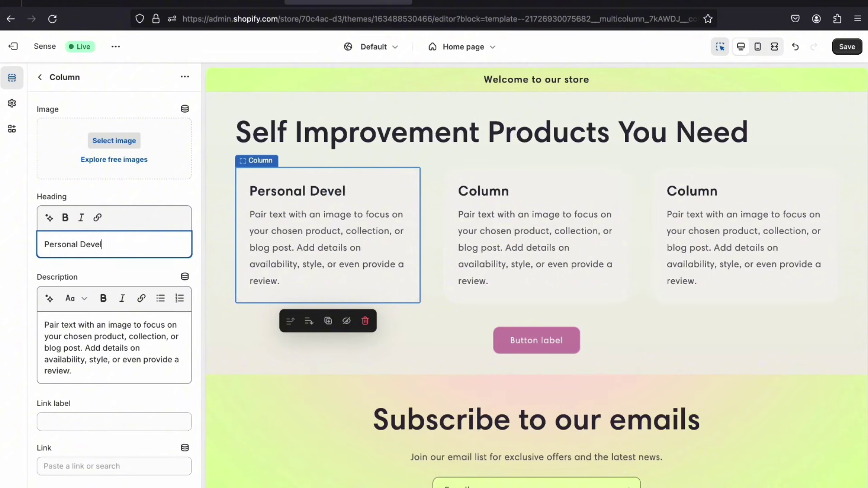
{"action": "type", "text": "opment"}
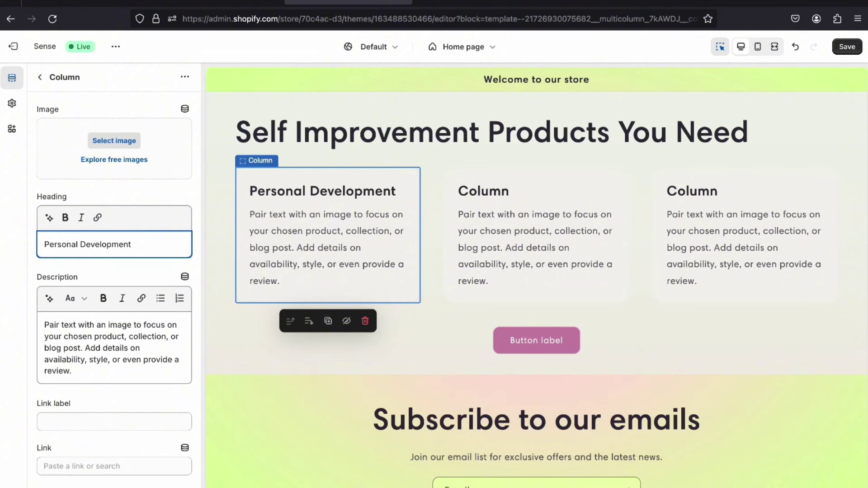
{"action": "type", "text": " Bookd"}
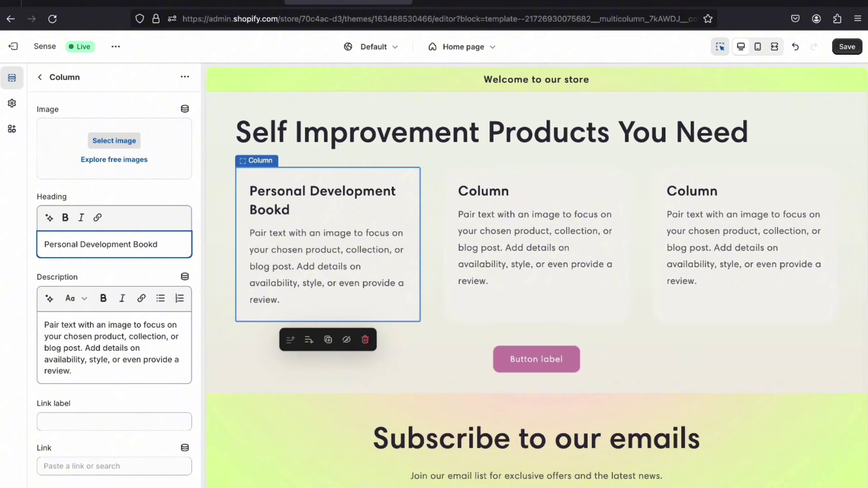
{"action": "key", "text": "BackSpace"}
{"action": "type", "text": "s"}
Delete the placeholder description text from the Personal Development Books column.
{"action": "left_click", "coordinate": [73, 370]}
{"action": "left_click_drag", "start_coordinate": [46, 325], "coordinate": [61, 372]}
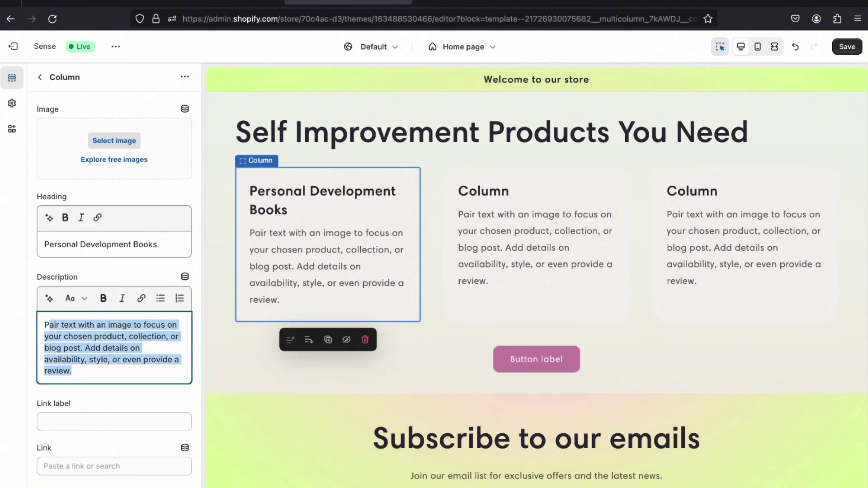
{"action": "key", "text": "BackSpace"}
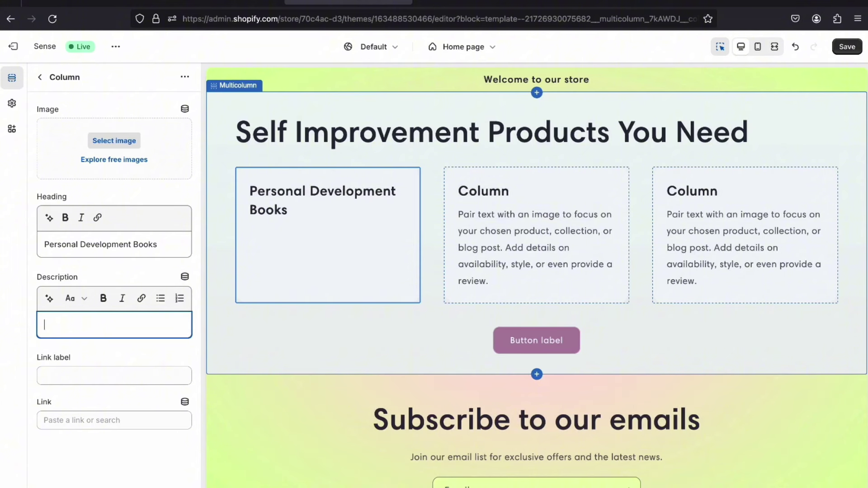
Set the Personal Development Books column's link label to "TRY THESE BOOKS".
{"action": "left_click", "coordinate": [114, 376]}
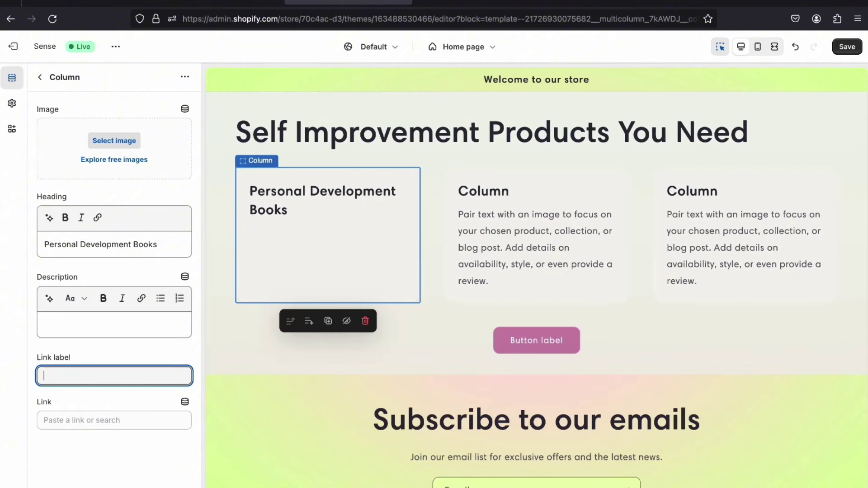
{"action": "key", "text": "Caps_Lock"}
{"action": "type", "text": "TRY "}
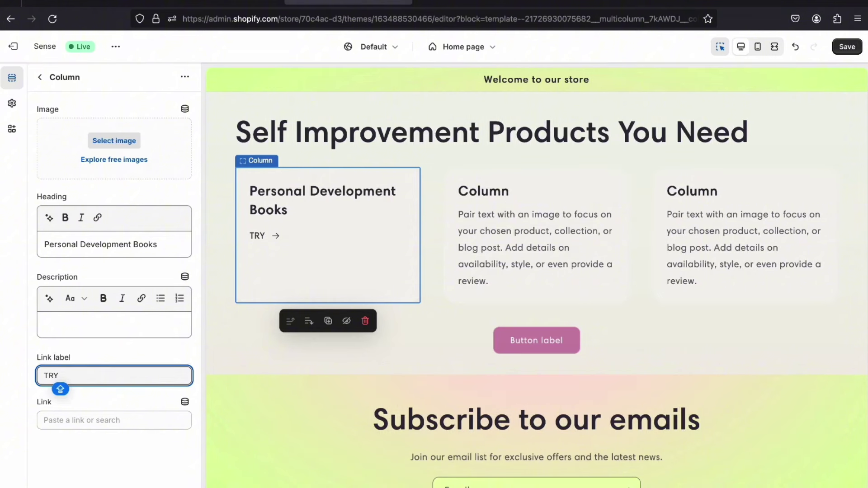
{"action": "type", "text": "THE"}
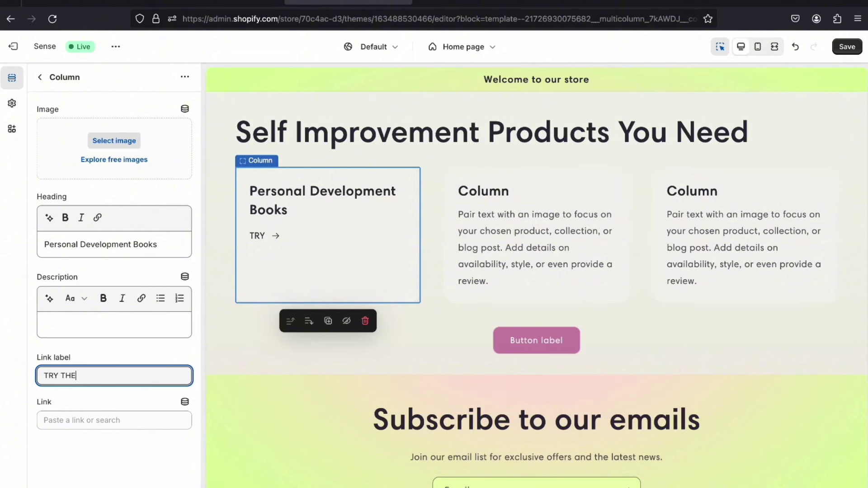
{"action": "type", "text": "SE BOOKS"}
{"action": "key", "text": "Caps_Lock"}
{"action": "left_click", "coordinate": [114, 420]}
{"action": "key", "text": "Escape"}
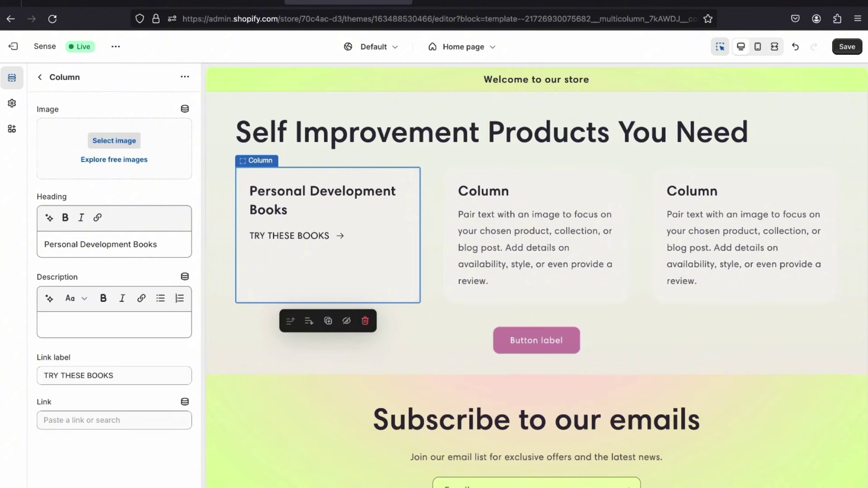
{"action": "left_click", "coordinate": [75, 420]}
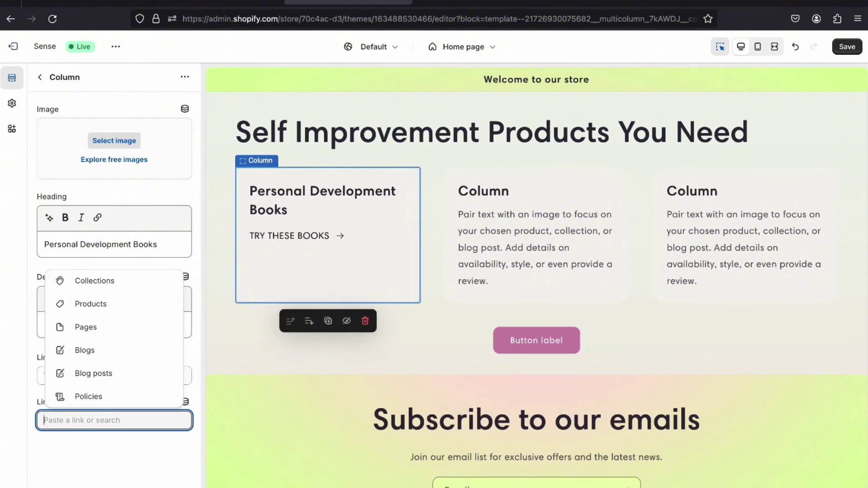
{"action": "right_click", "coordinate": [75, 420]}
{"action": "left_click", "coordinate": [88, 413]}
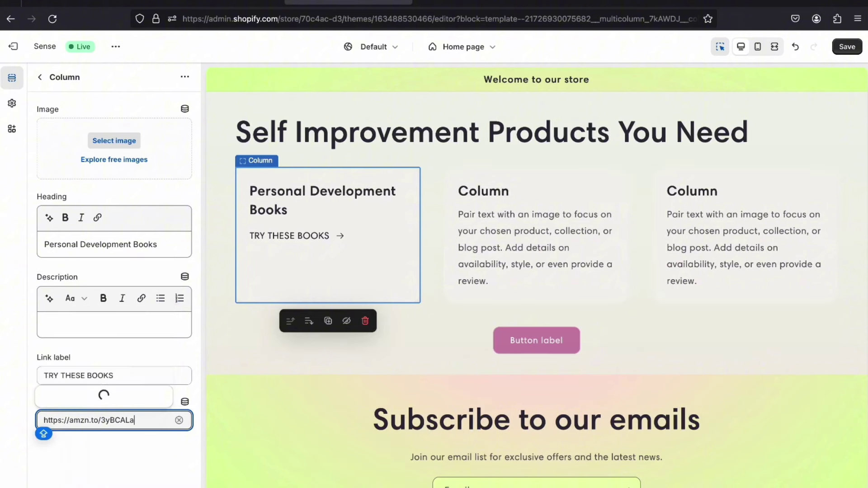
{"action": "key", "text": "Escape"}
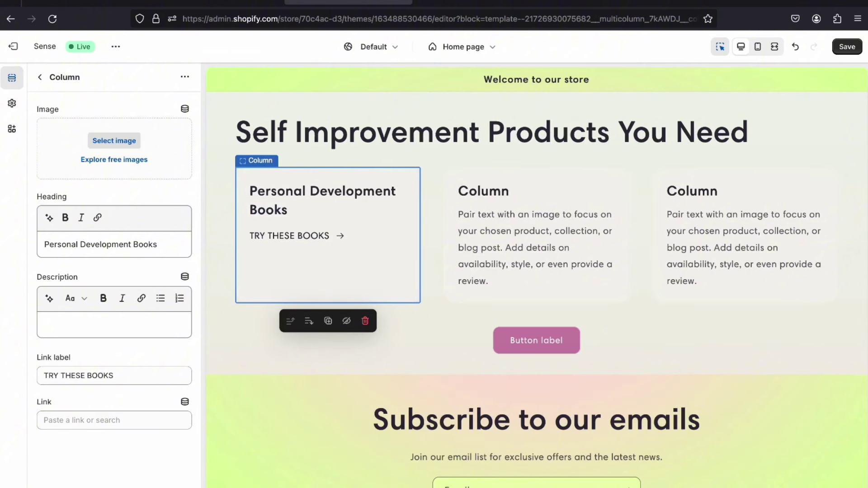
Clear the Multicolumn section's button label to remove its button, and save the theme.
{"action": "left_click", "coordinate": [846, 46]}
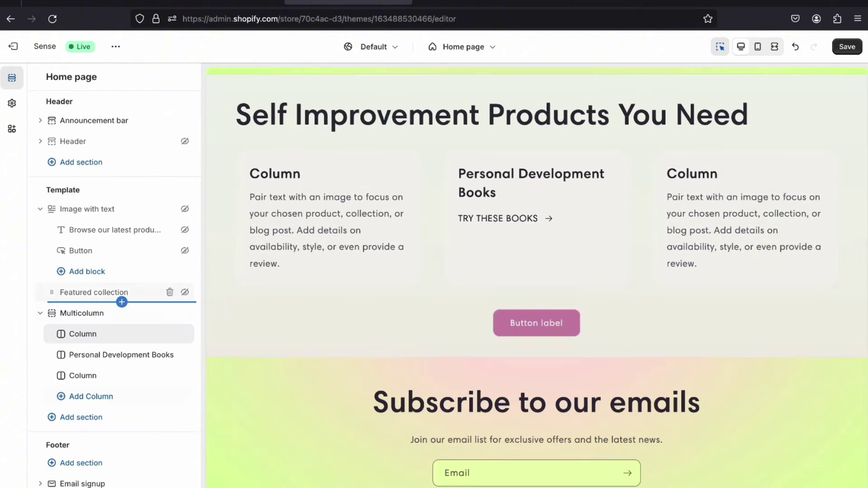
{"action": "left_click", "coordinate": [82, 313]}
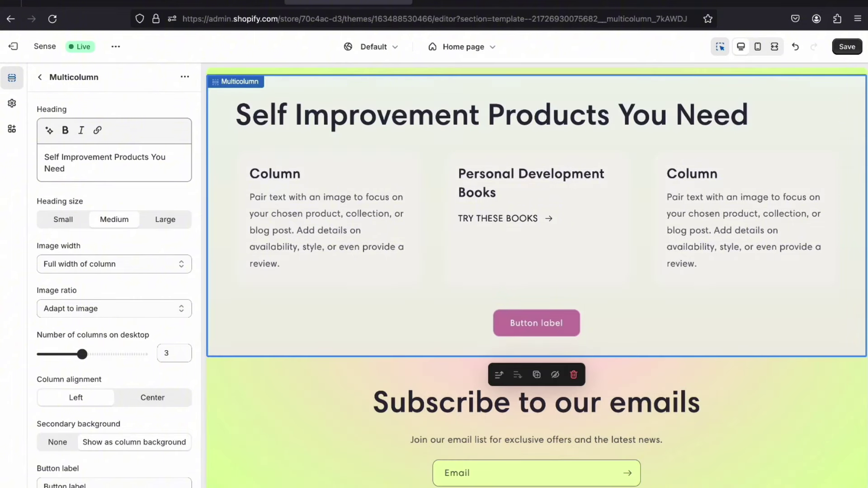
{"action": "scroll", "coordinate": [114, 289], "scroll_direction": "down", "scroll_amount": 3}
{"action": "left_click_drag", "start_coordinate": [90, 372], "coordinate": [26, 373]}
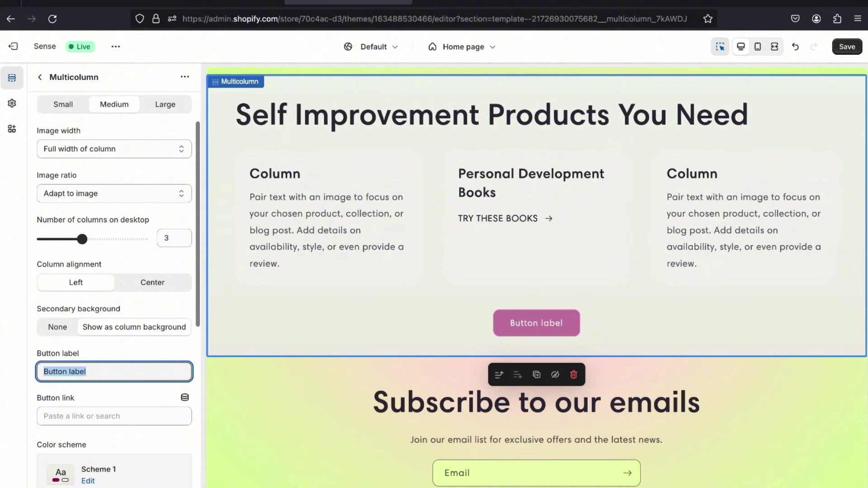
{"action": "key", "text": "BackSpace"}
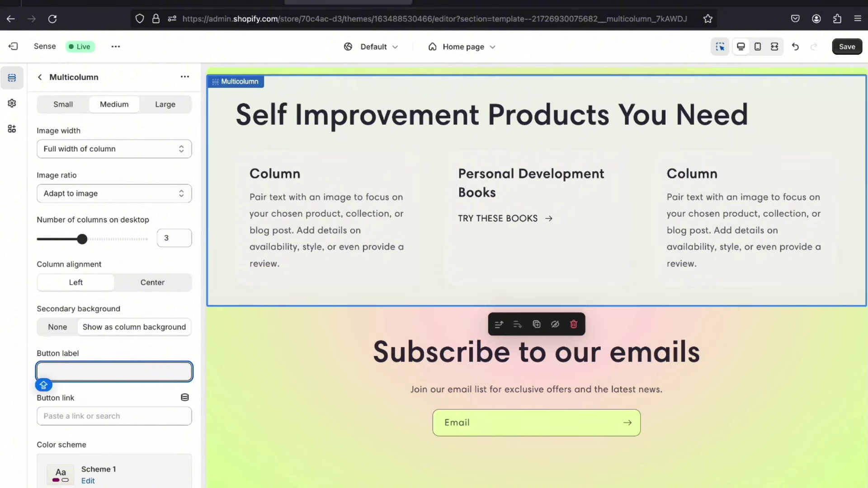
{"action": "left_click", "coordinate": [26, 373]}
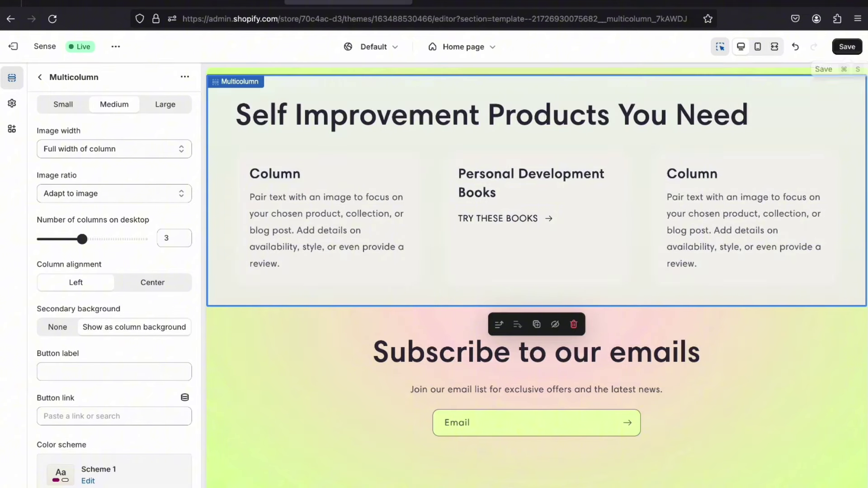
{"action": "left_click", "coordinate": [847, 47]}
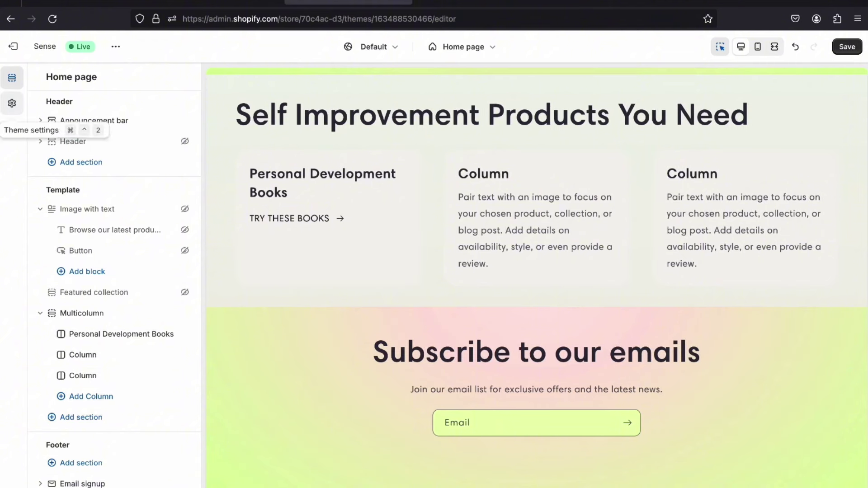
Change the first color stop of Scheme 1's background gradient to red #D05757 in the theme's color settings.
{"action": "left_click", "coordinate": [12, 103]}
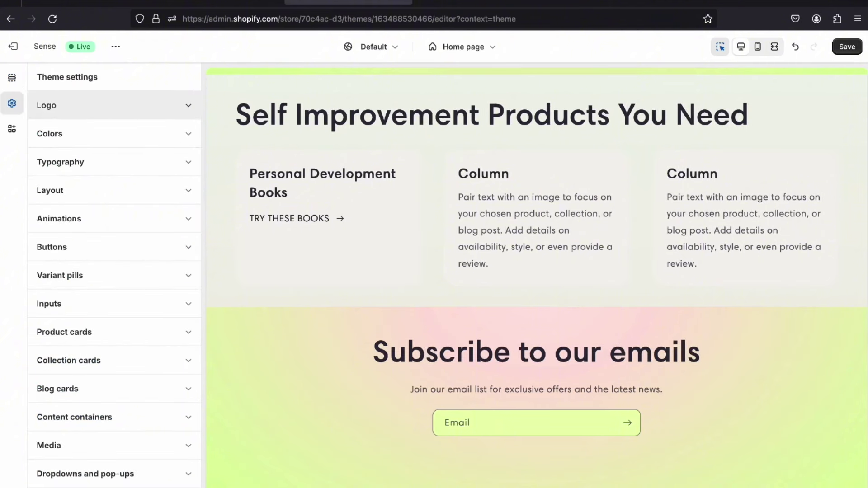
{"action": "left_click", "coordinate": [90, 134]}
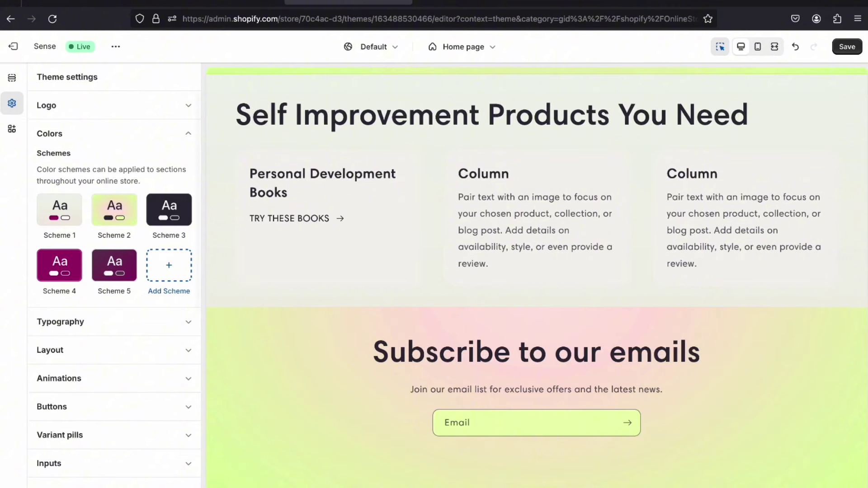
{"action": "left_click", "coordinate": [65, 210]}
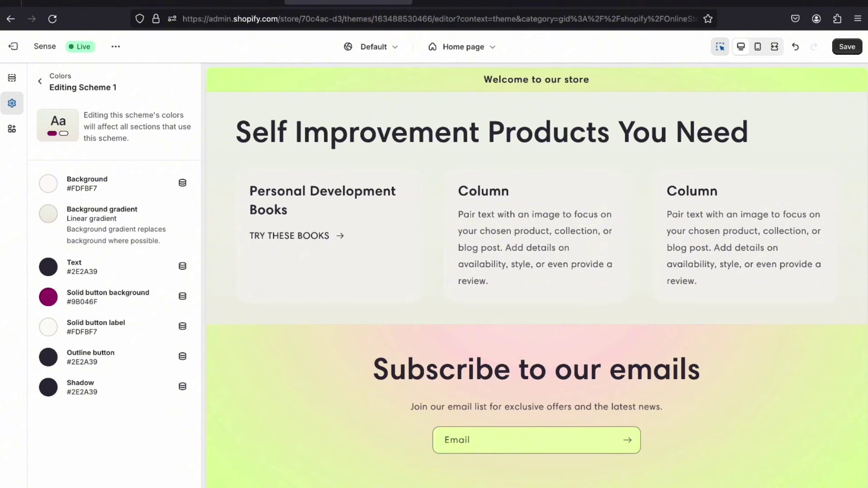
{"action": "left_click", "coordinate": [48, 214]}
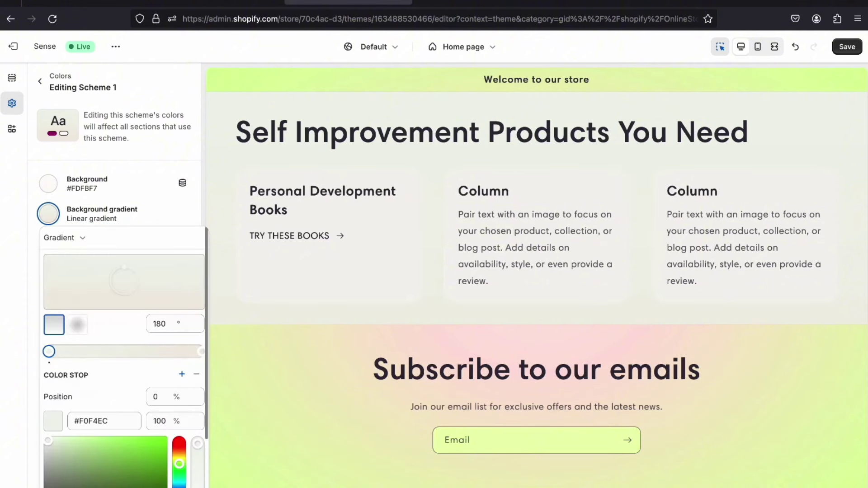
{"action": "scroll", "coordinate": [124, 362], "scroll_direction": "down", "scroll_amount": 1}
{"action": "left_click", "coordinate": [115, 412]}
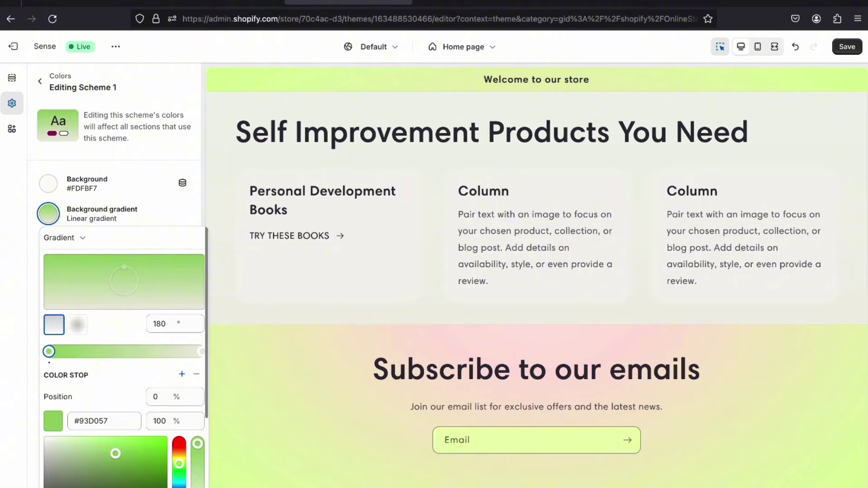
{"action": "left_click_drag", "start_coordinate": [179, 464], "coordinate": [179, 443]}
{"action": "scroll", "coordinate": [452, 382], "scroll_direction": "up", "scroll_amount": 1}
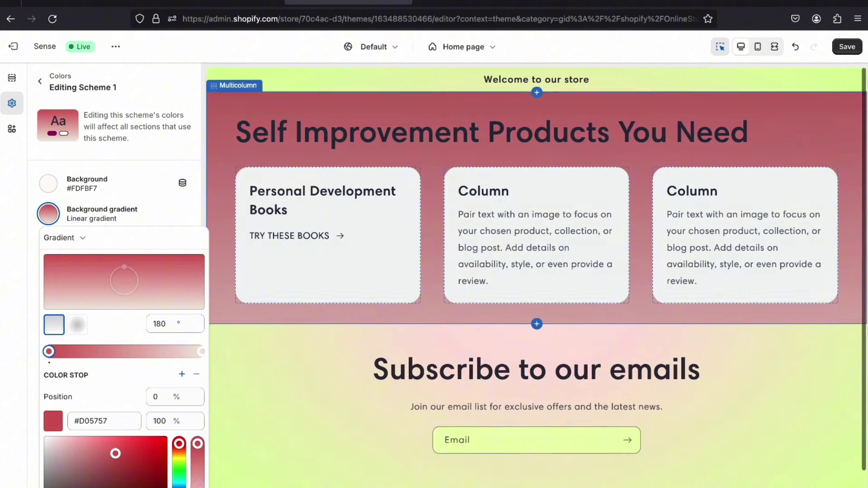
Lower the opacity of the gradient's red color stop to give Scheme 1 a pale pink background.
{"action": "scroll", "coordinate": [124, 361], "scroll_direction": "down", "scroll_amount": 2}
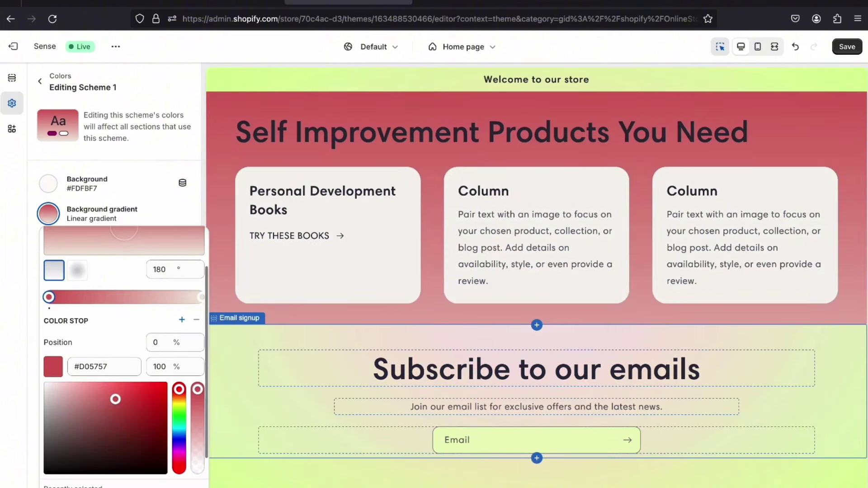
{"action": "scroll", "coordinate": [174, 394], "scroll_direction": "up", "scroll_amount": 2}
{"action": "scroll", "coordinate": [175, 406], "scroll_direction": "down", "scroll_amount": 3}
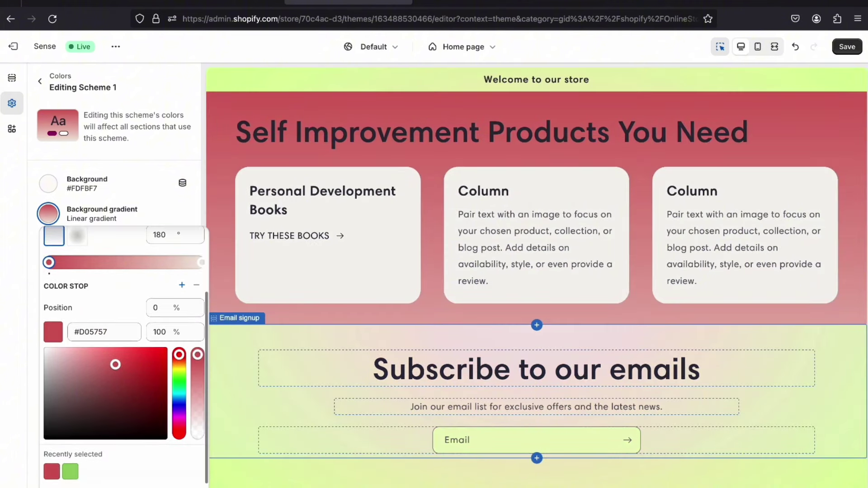
{"action": "scroll", "coordinate": [125, 352], "scroll_direction": "up", "scroll_amount": 3}
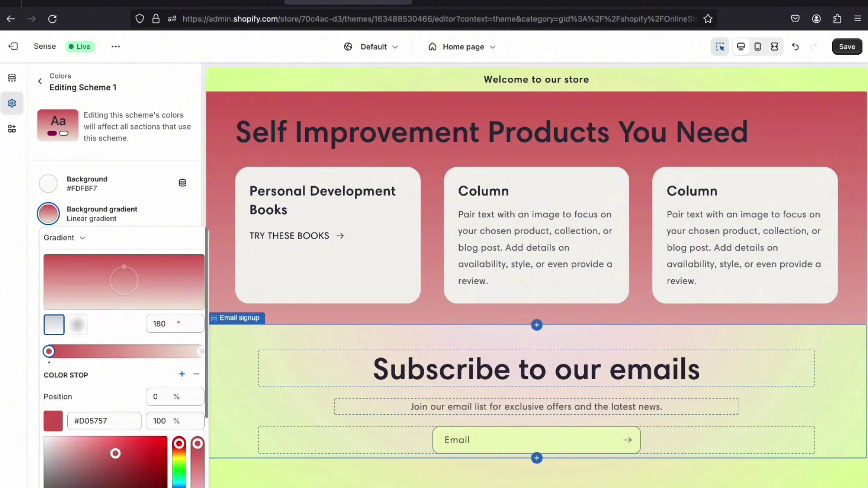
{"action": "left_click_drag", "start_coordinate": [197, 444], "coordinate": [197, 479]}
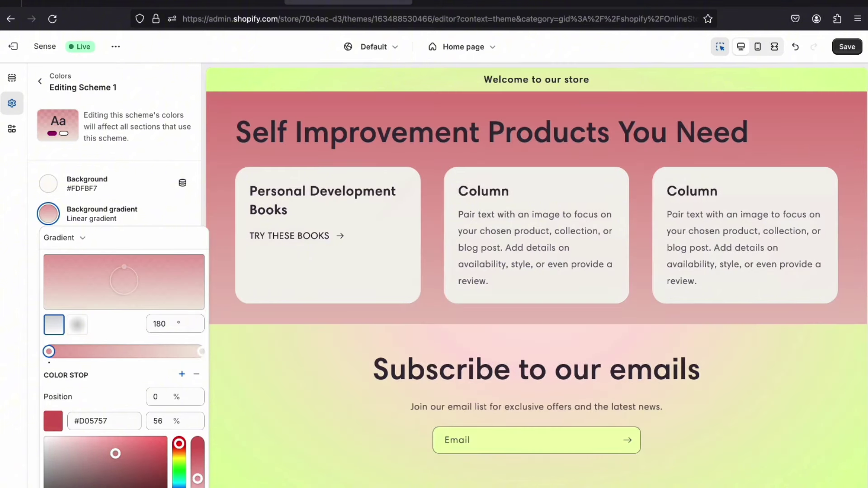
{"action": "scroll", "coordinate": [125, 357], "scroll_direction": "down", "scroll_amount": 5}
{"action": "left_click_drag", "start_coordinate": [197, 342], "coordinate": [199, 347]}
{"action": "left_click_drag", "start_coordinate": [197, 443], "coordinate": [198, 487]}
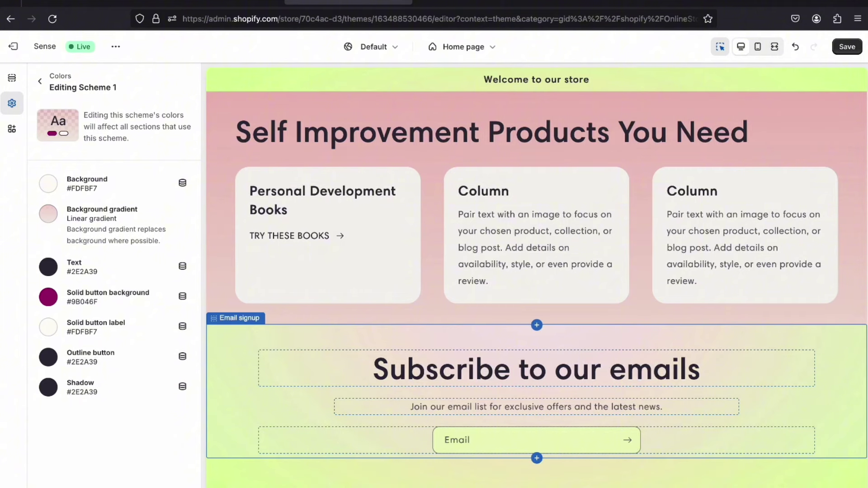
Try several swatches for Scheme 1's outline button color and set it to red #DD1D1D.
{"action": "left_click", "coordinate": [48, 357]}
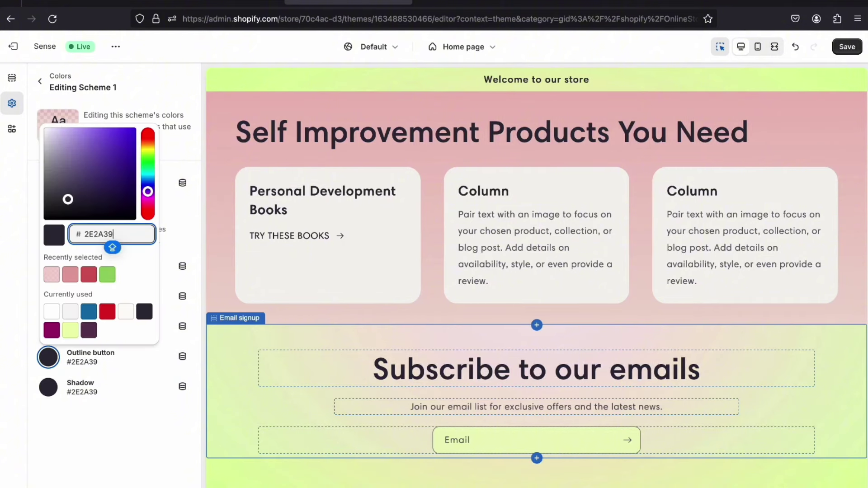
{"action": "left_click", "coordinate": [107, 311]}
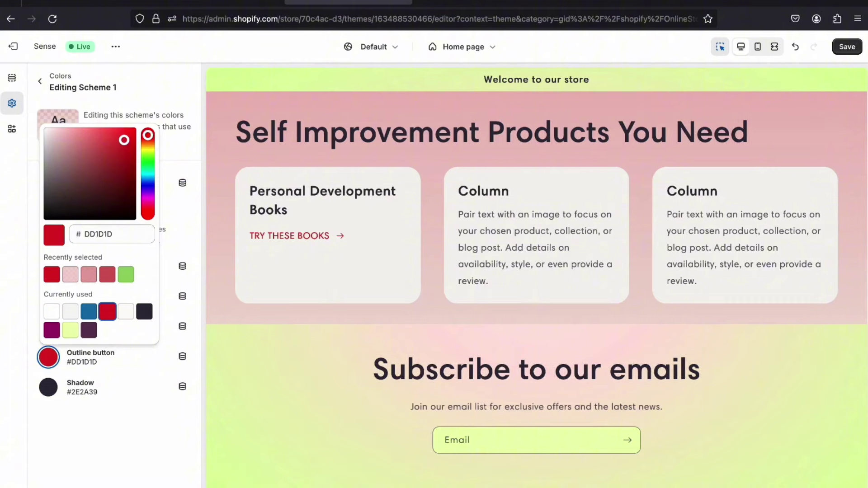
{"action": "left_click", "coordinate": [126, 311]}
{"action": "left_click", "coordinate": [144, 311]}
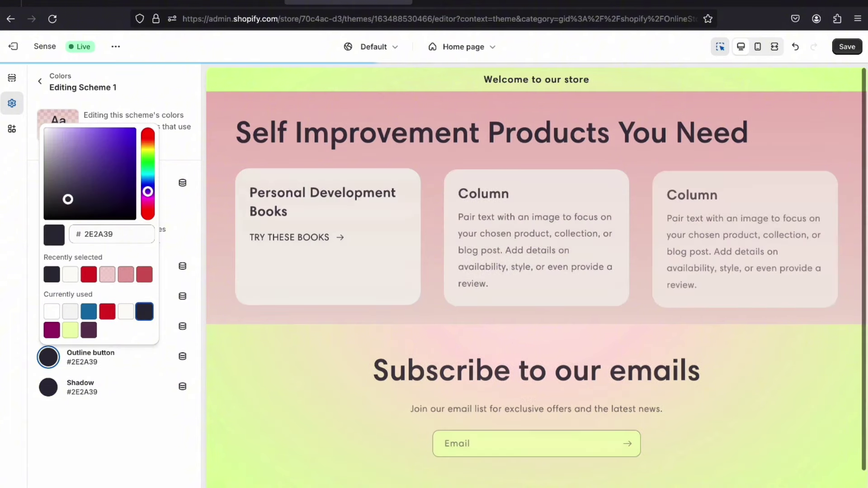
{"action": "left_click", "coordinate": [89, 330]}
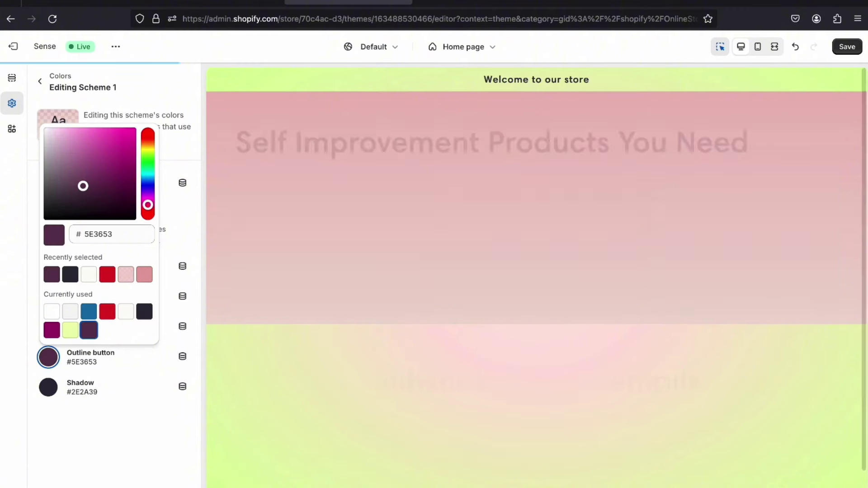
{"action": "left_click", "coordinate": [52, 330]}
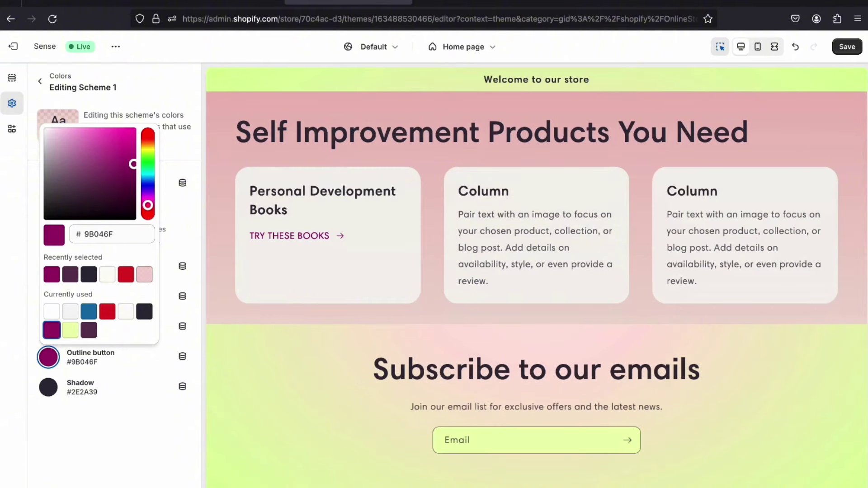
{"action": "left_click", "coordinate": [126, 274]}
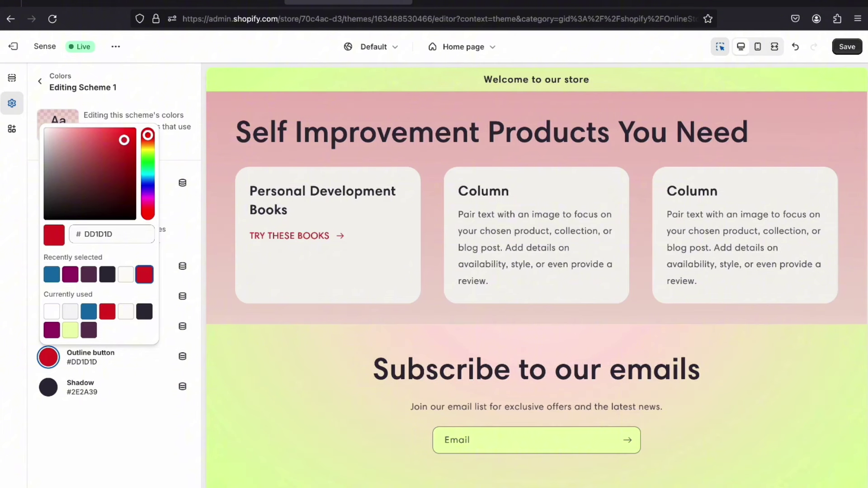
{"action": "left_click", "coordinate": [40, 81]}
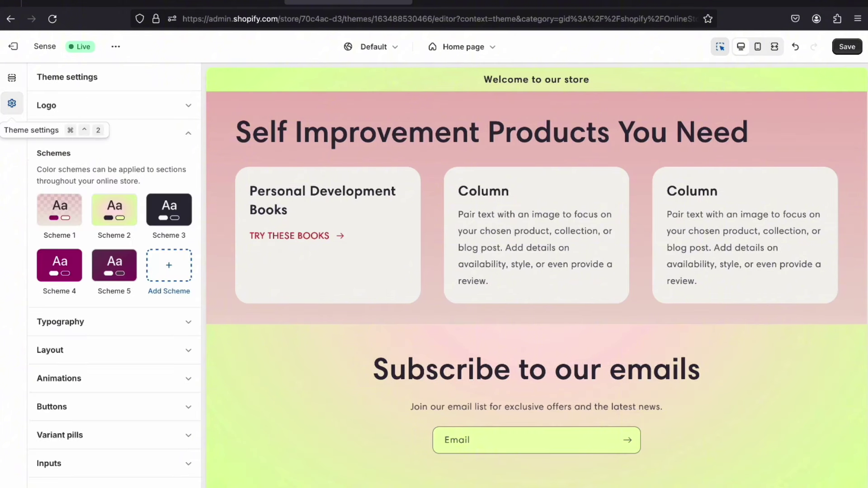
Try Sans-serif, Serif and Mono as the theme's headings font in the typography settings, and choose Serif.
{"action": "left_click", "coordinate": [91, 135]}
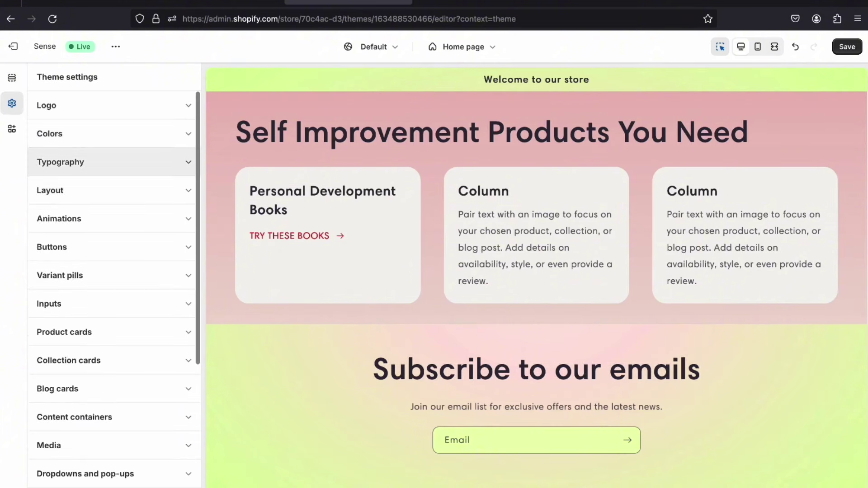
{"action": "left_click", "coordinate": [90, 162]}
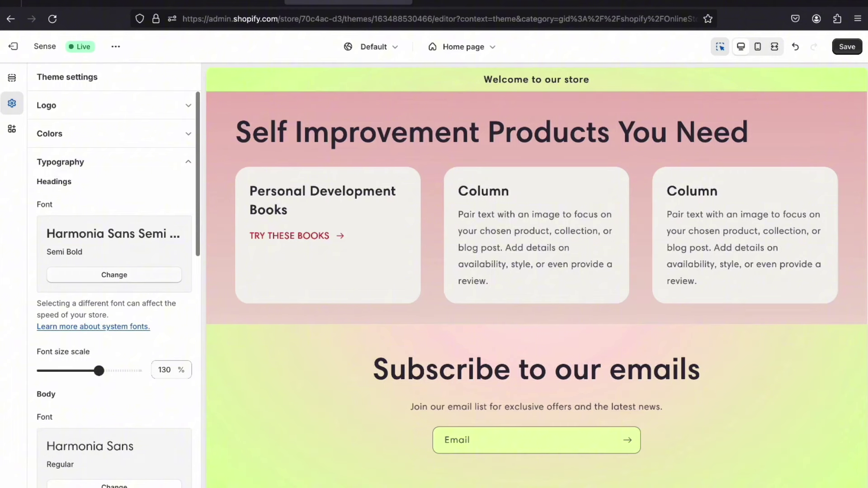
{"action": "left_click", "coordinate": [122, 275]}
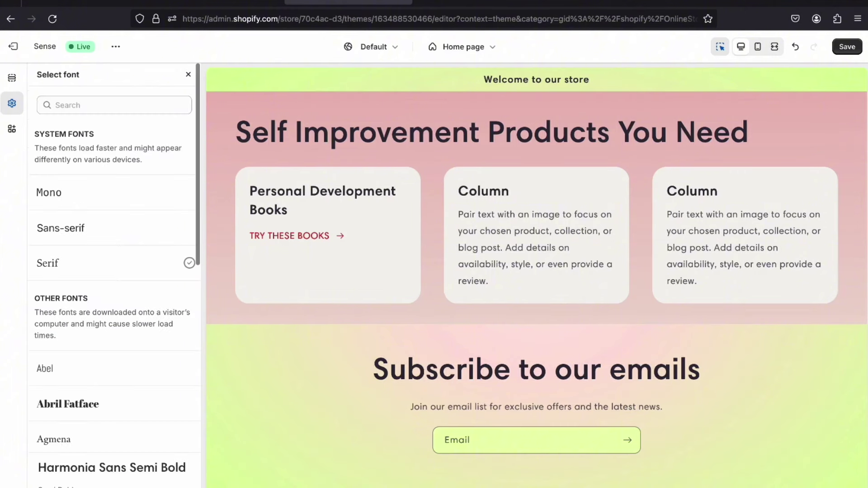
{"action": "left_click", "coordinate": [113, 228]}
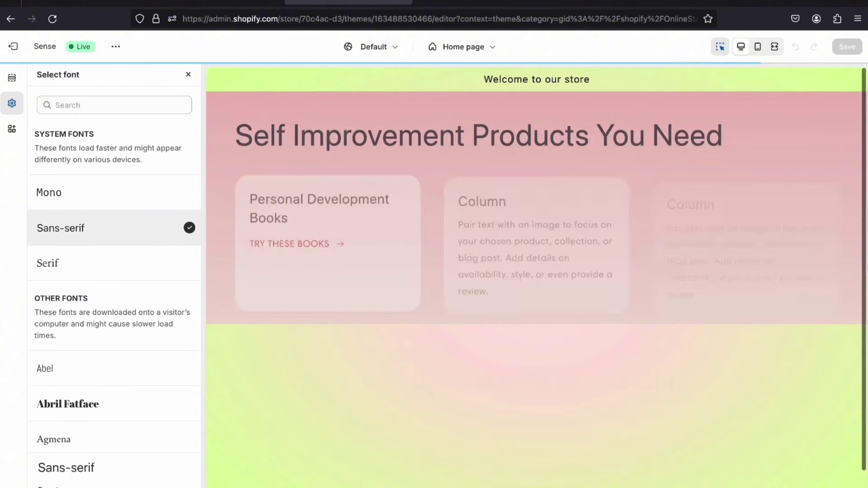
{"action": "left_click", "coordinate": [114, 263]}
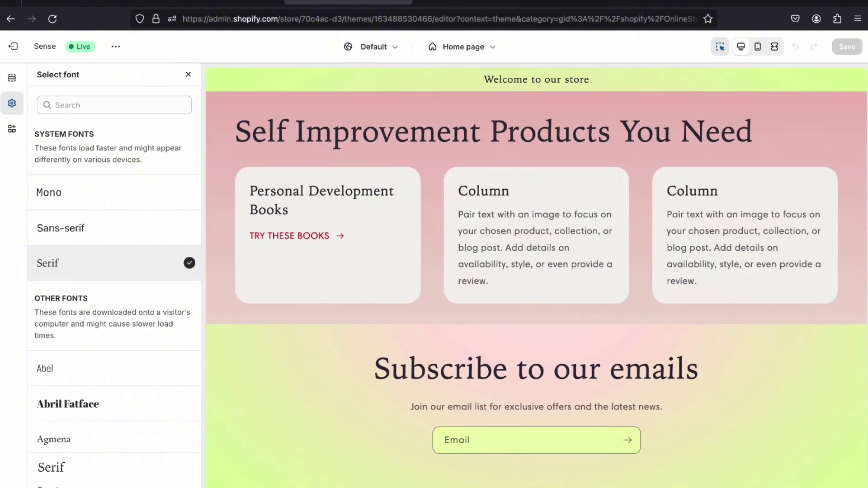
{"action": "left_click", "coordinate": [113, 192]}
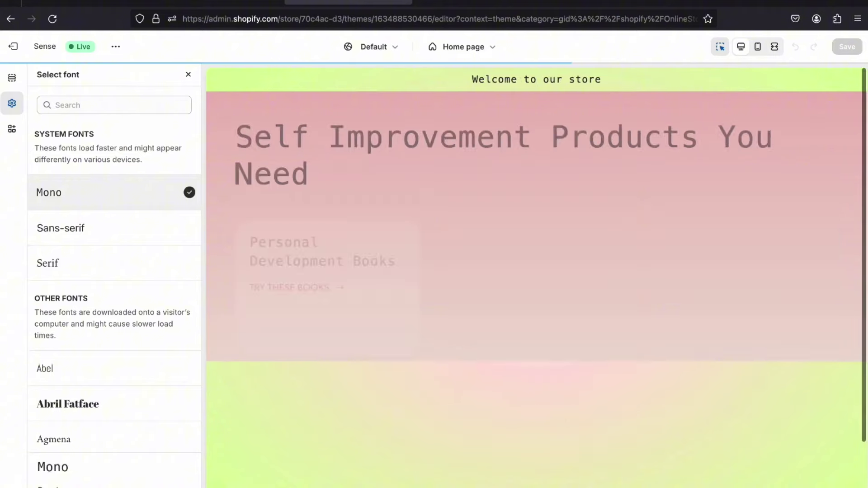
{"action": "left_click", "coordinate": [113, 263]}
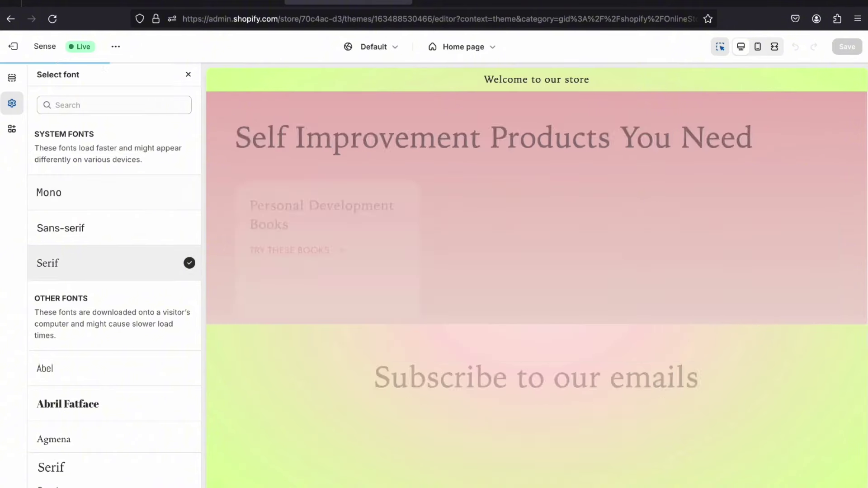
{"action": "scroll", "coordinate": [113, 271], "scroll_direction": "down", "scroll_amount": 3}
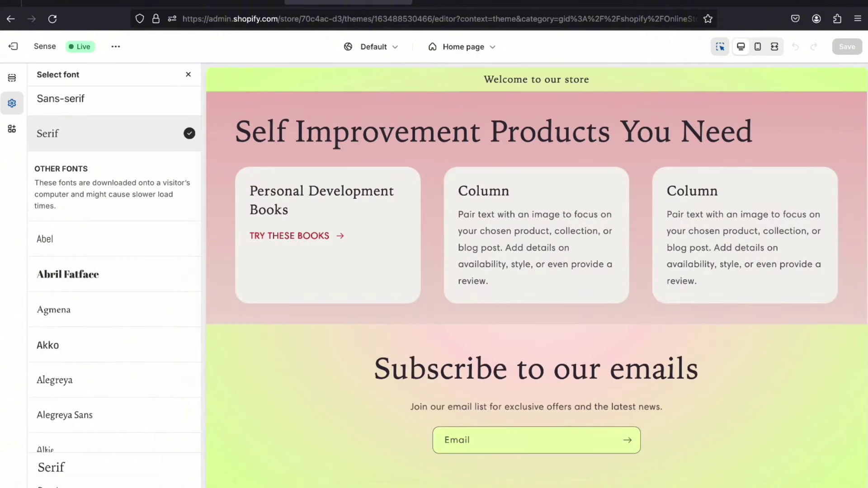
{"action": "left_click", "coordinate": [114, 487]}
Increase the headings font size scale to 150% in the theme's typography settings.
{"action": "scroll", "coordinate": [114, 290], "scroll_direction": "down", "scroll_amount": 1}
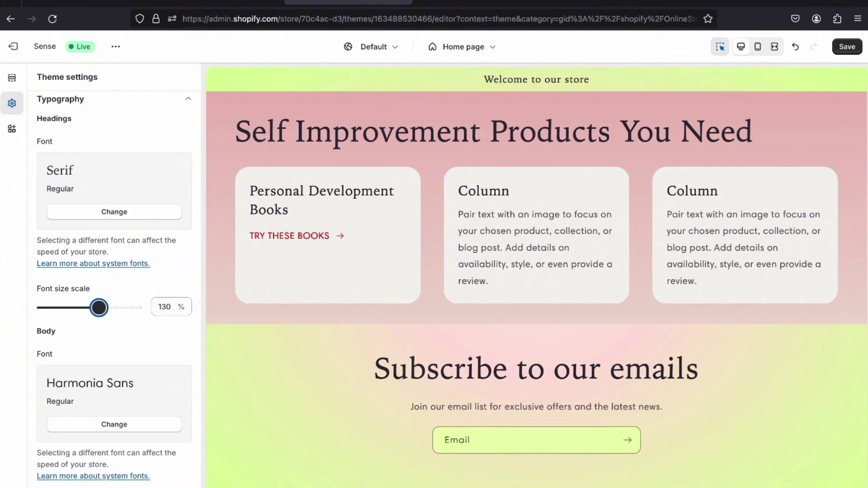
{"action": "left_click_drag", "start_coordinate": [98, 307], "coordinate": [127, 307]}
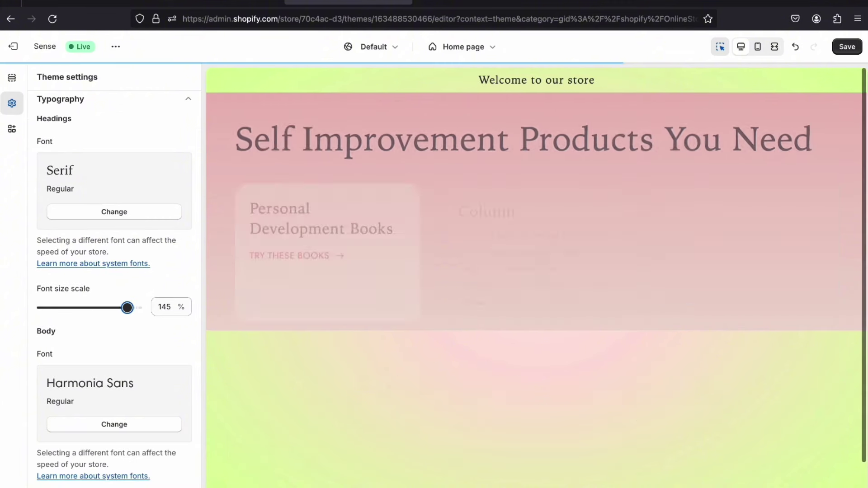
{"action": "left_click_drag", "start_coordinate": [127, 308], "coordinate": [137, 308]}
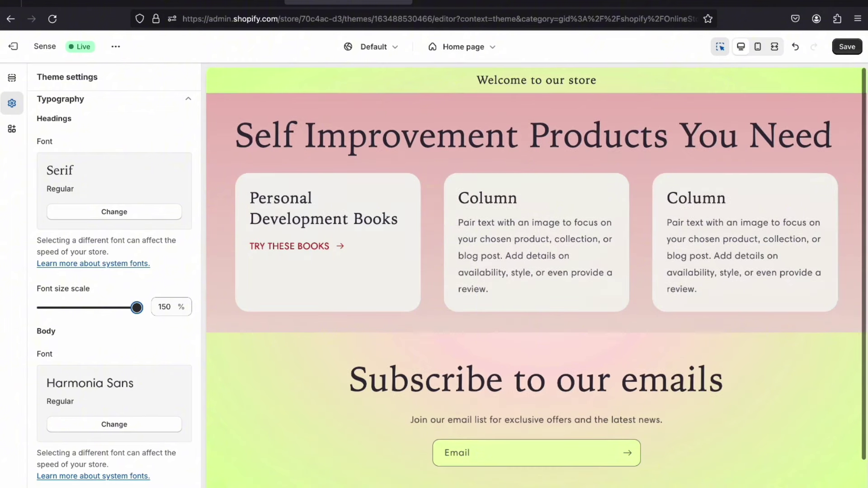
{"action": "mouse_move", "coordinate": [137, 307]}
{"action": "left_mouse_down"}
{"action": "mouse_move", "coordinate": [42, 308]}
{"action": "mouse_move", "coordinate": [137, 307]}
{"action": "left_mouse_up"}
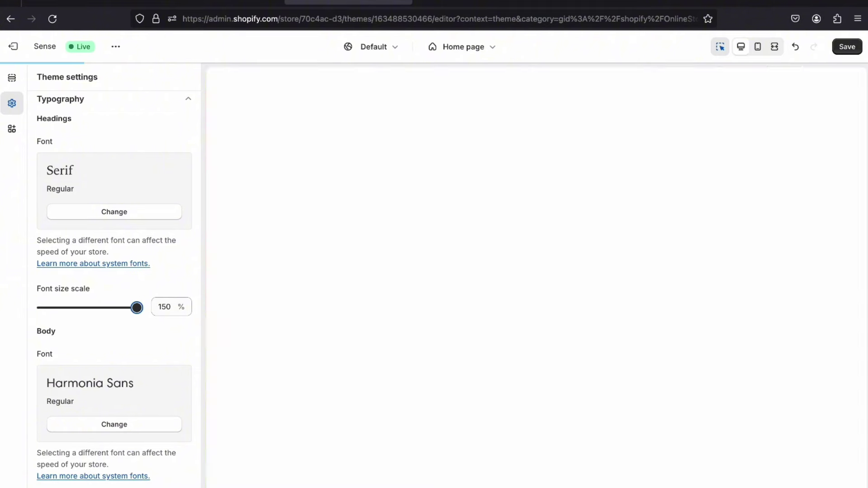
{"action": "scroll", "coordinate": [137, 308], "scroll_direction": "down", "scroll_amount": 1}
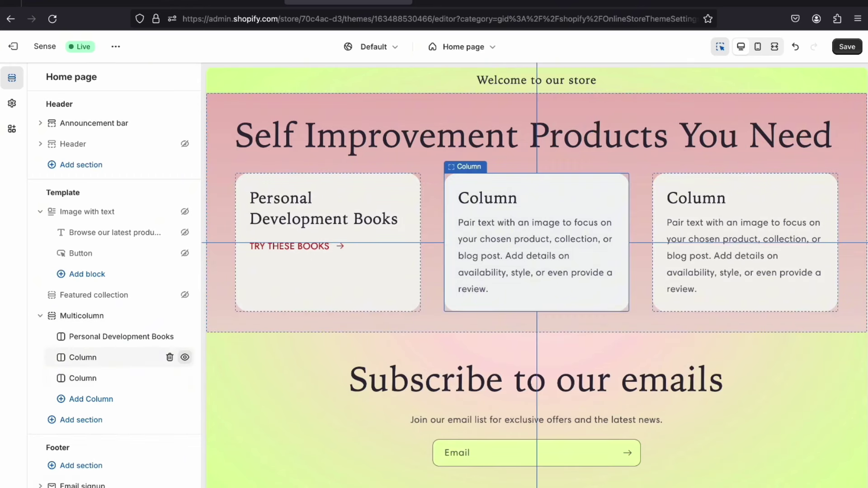
Hide the two placeholder Column blocks in the Multicolumn section, leaving only the Personal Development Books column.
{"action": "left_click", "coordinate": [185, 358]}
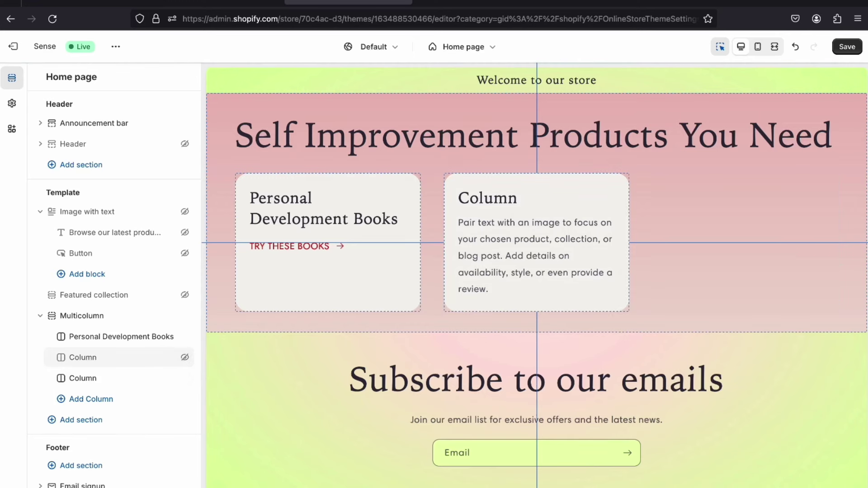
{"action": "left_click", "coordinate": [185, 378]}
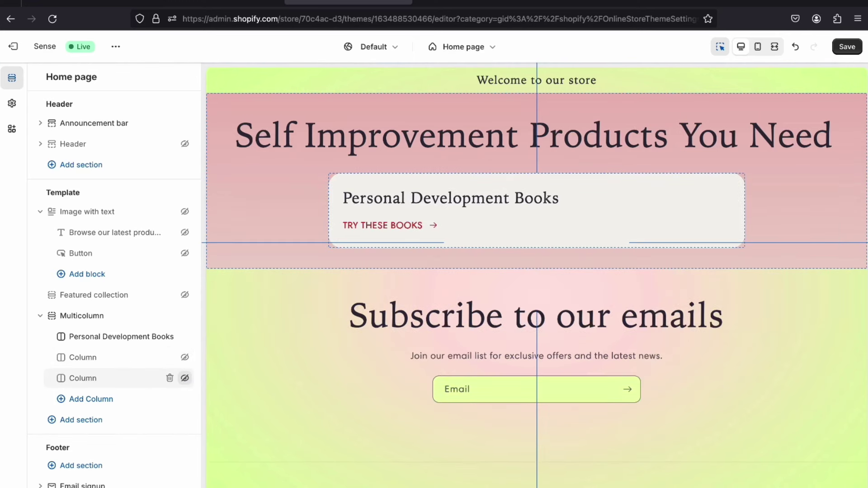
{"action": "left_click", "coordinate": [184, 377]}
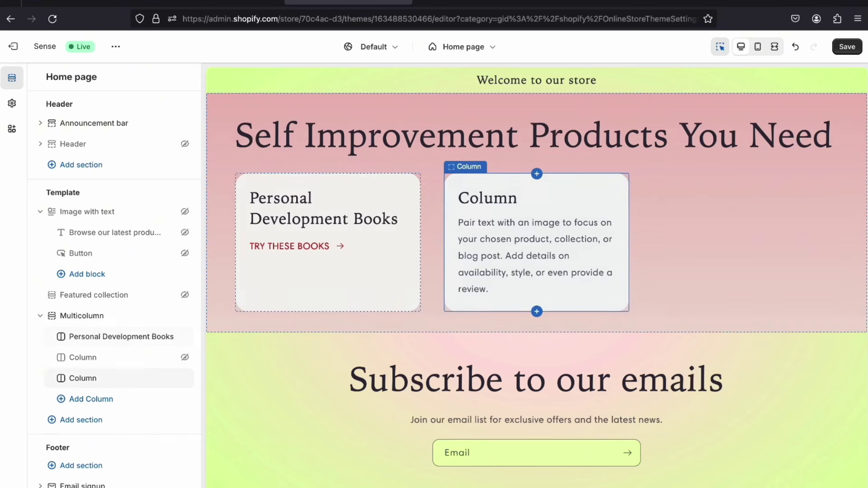
{"action": "scroll", "coordinate": [537, 253], "scroll_direction": "down", "scroll_amount": 2}
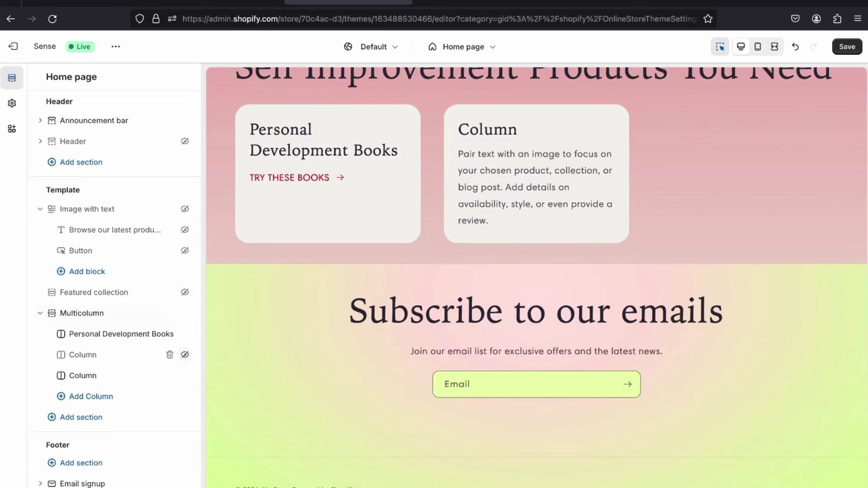
{"action": "left_click", "coordinate": [184, 375]}
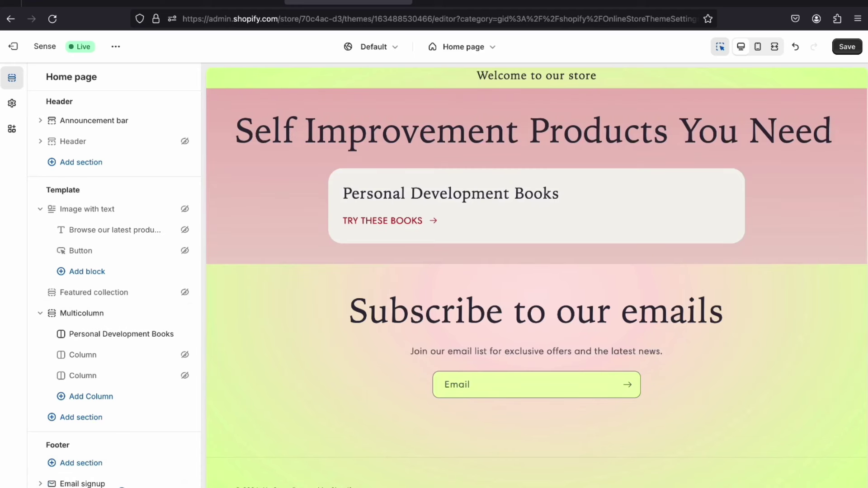
Hide the footer's Email signup section, save the theme, and view the live online store.
{"action": "left_click", "coordinate": [185, 484]}
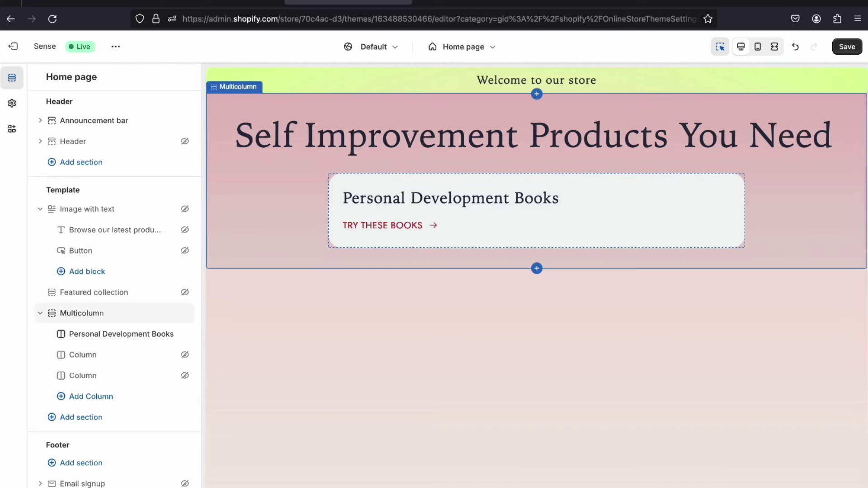
{"action": "left_click", "coordinate": [847, 46]}
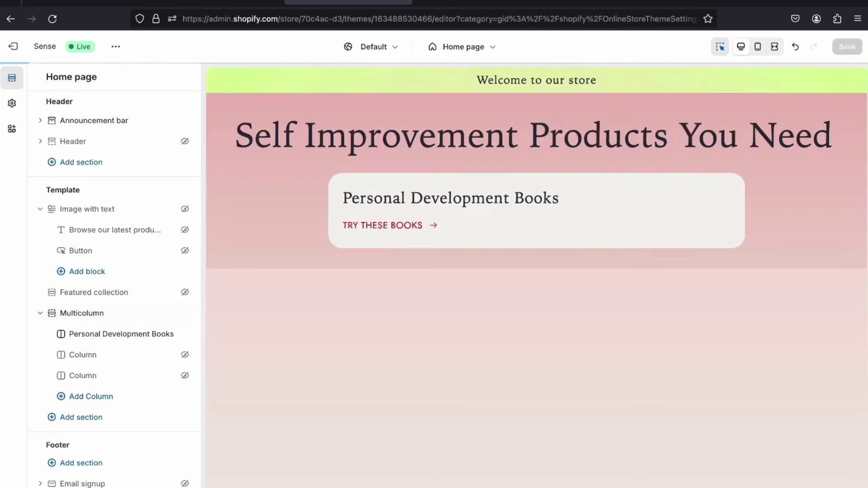
{"action": "left_click", "coordinate": [13, 46]}
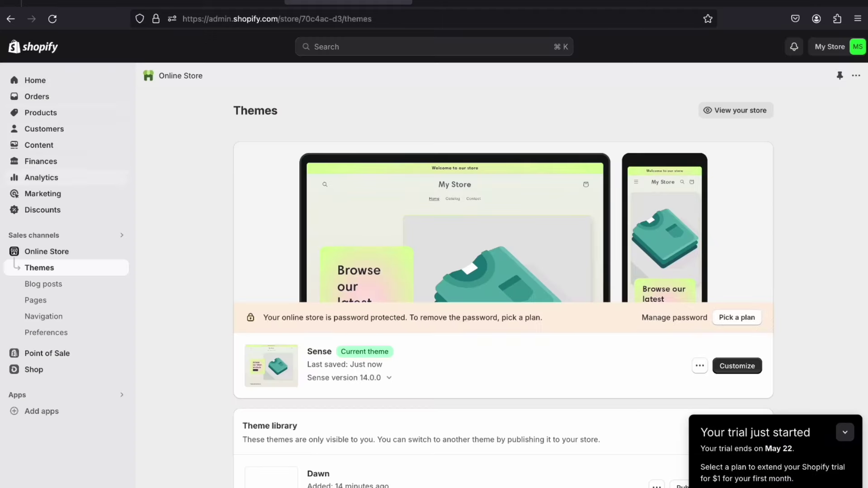
{"action": "left_click", "coordinate": [122, 252]}
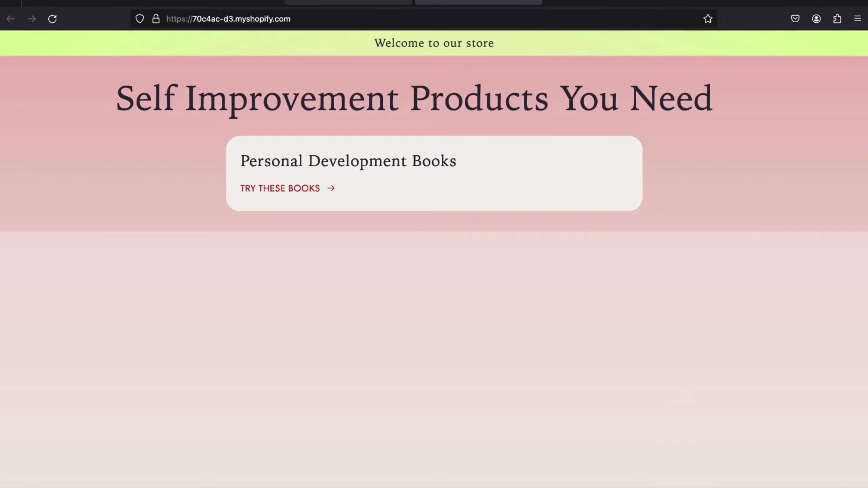
{"action": "left_click", "coordinate": [348, 1]}
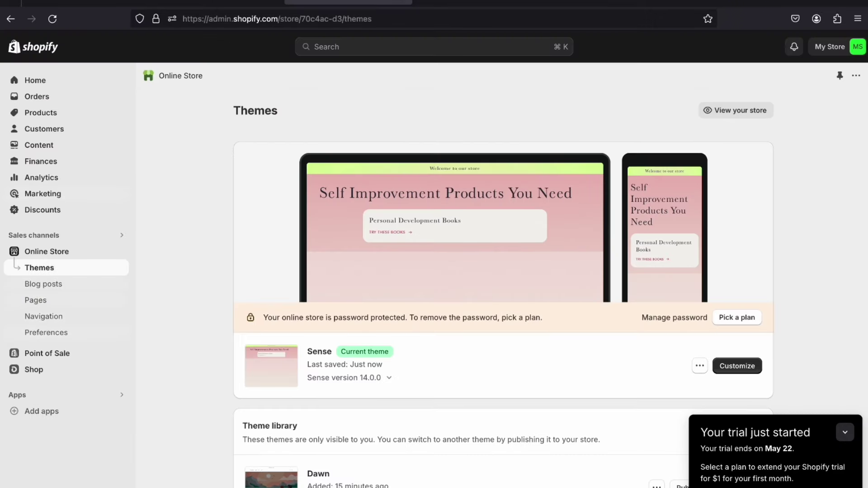
Reopen the Sense theme for customizing, hide the Announcement bar, save, and check the live online store.
{"action": "left_click", "coordinate": [737, 366]}
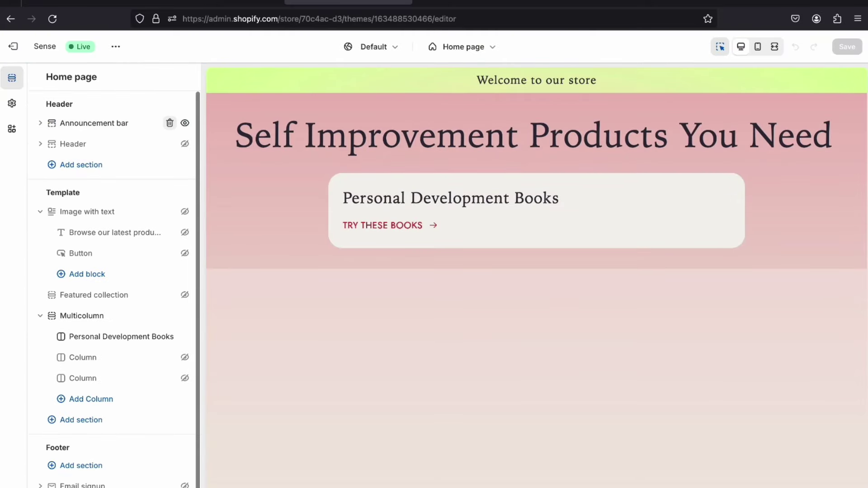
{"action": "left_click", "coordinate": [185, 123]}
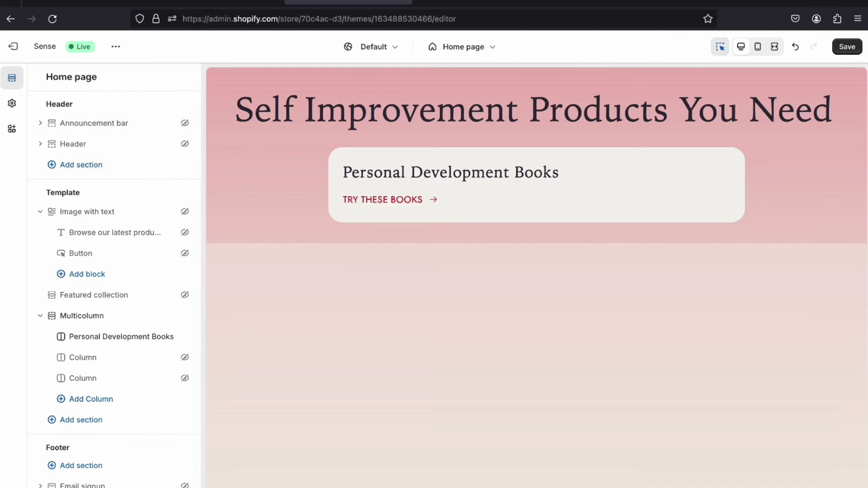
{"action": "key", "text": "ctrl+s"}
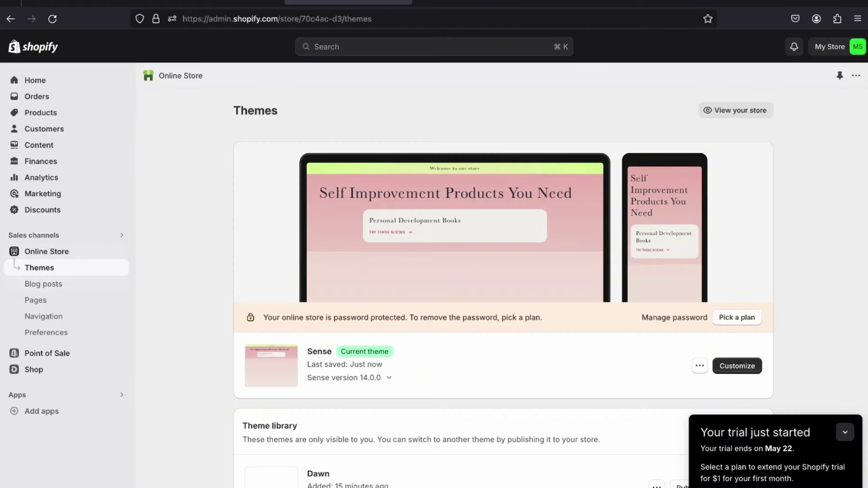
{"action": "left_click", "coordinate": [120, 251]}
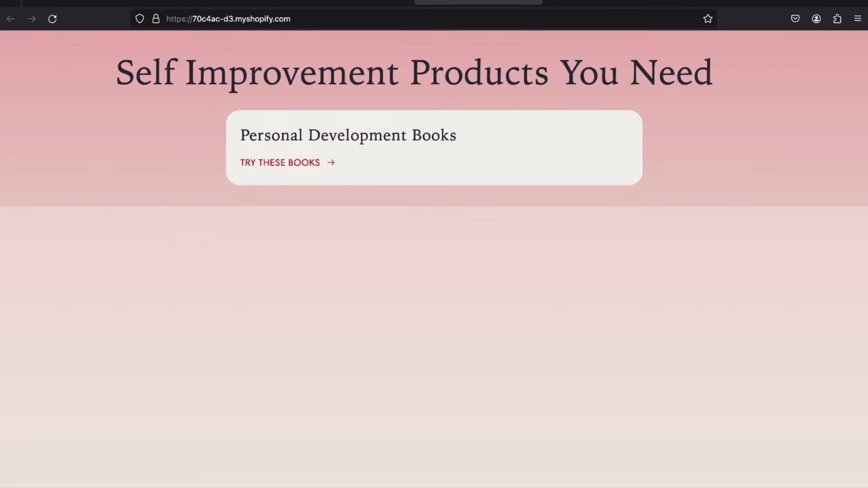
{"action": "left_click", "coordinate": [218, 2]}
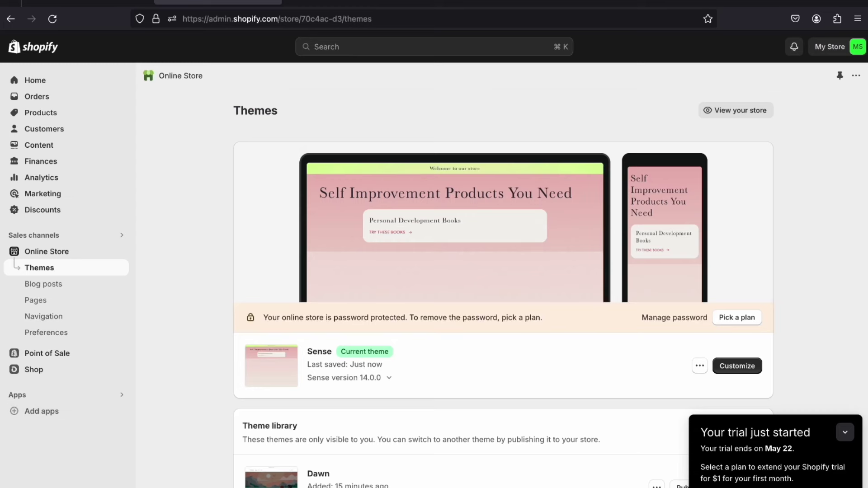
Look over the store's domain settings and return to the themes page.
{"action": "left_click", "coordinate": [40, 487]}
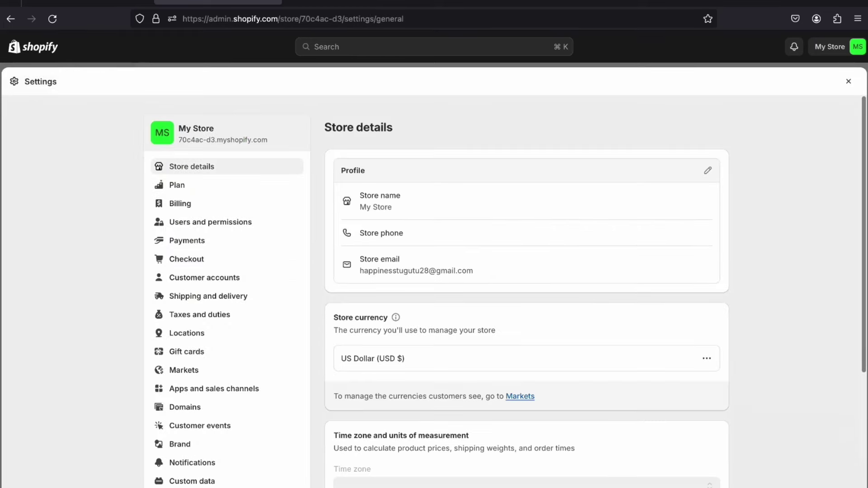
{"action": "left_click", "coordinate": [185, 407]}
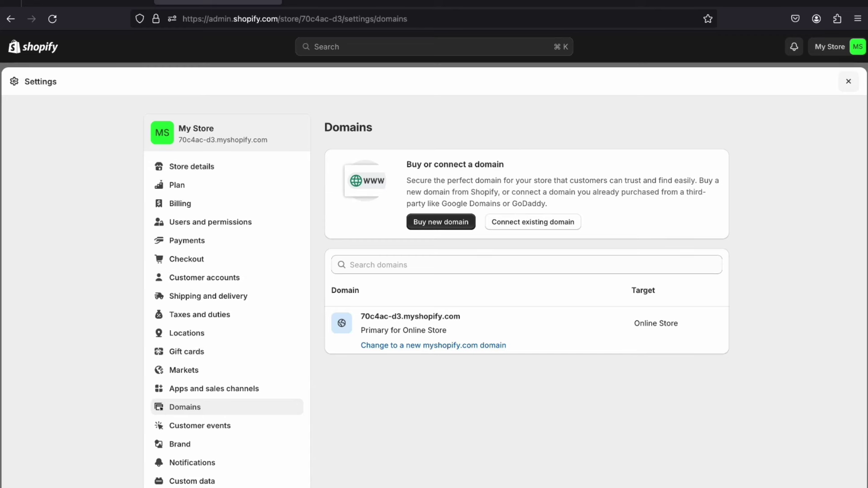
{"action": "left_click", "coordinate": [848, 81]}
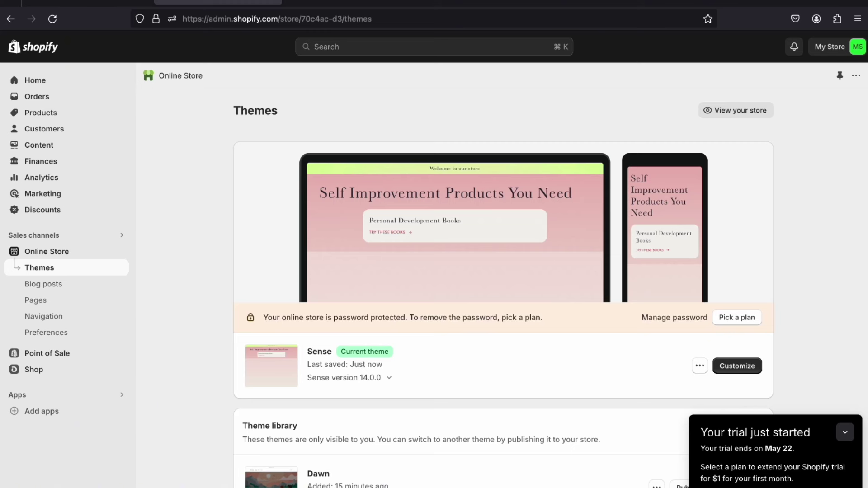
Open the store's domain settings and bring up the form for changing to a new myshopify.com domain.
{"action": "left_click", "coordinate": [35, 485]}
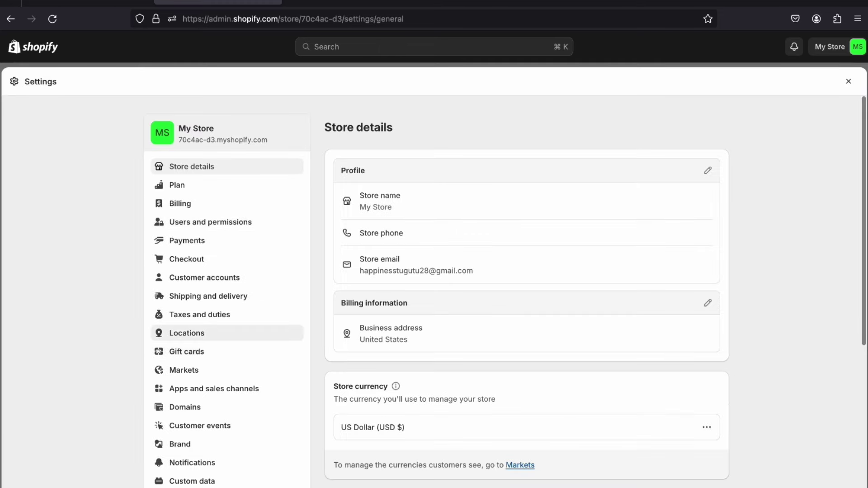
{"action": "left_click", "coordinate": [184, 407]}
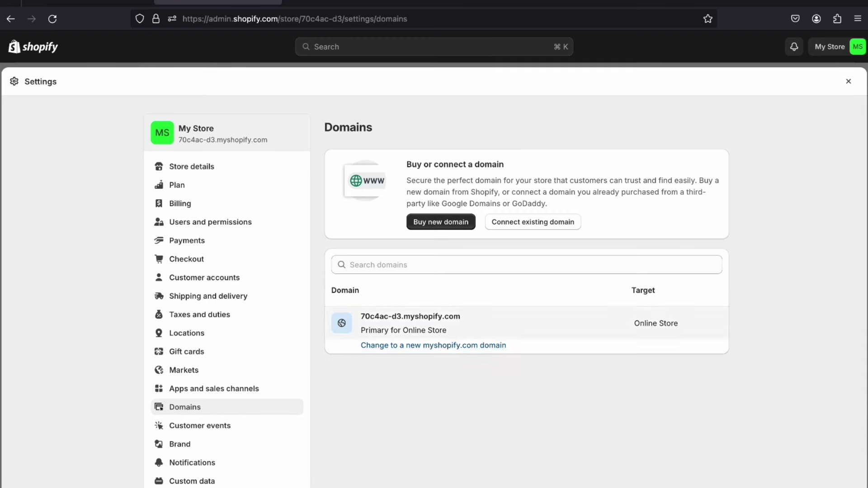
{"action": "left_click", "coordinate": [459, 345]}
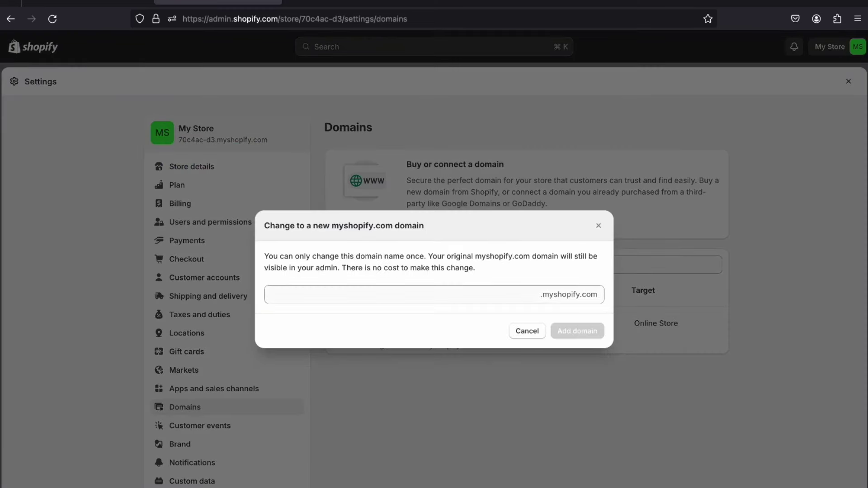
{"action": "left_click", "coordinate": [434, 294]}
{"action": "key", "text": "Caps_Lock"}
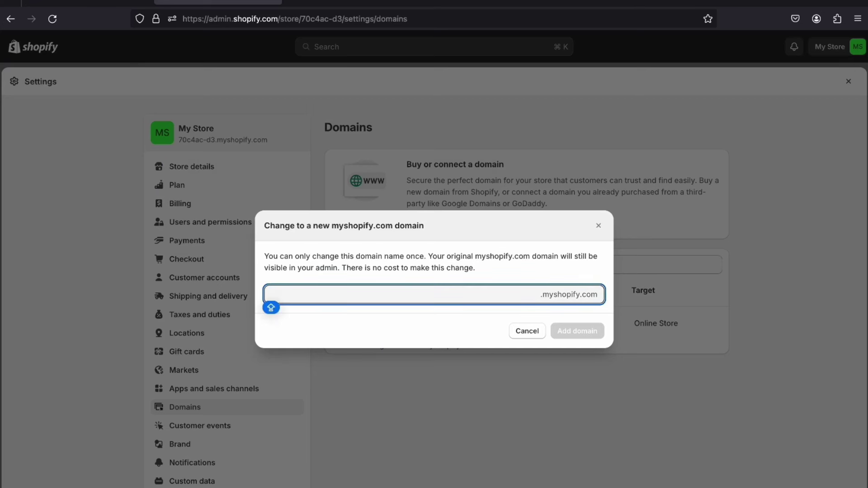
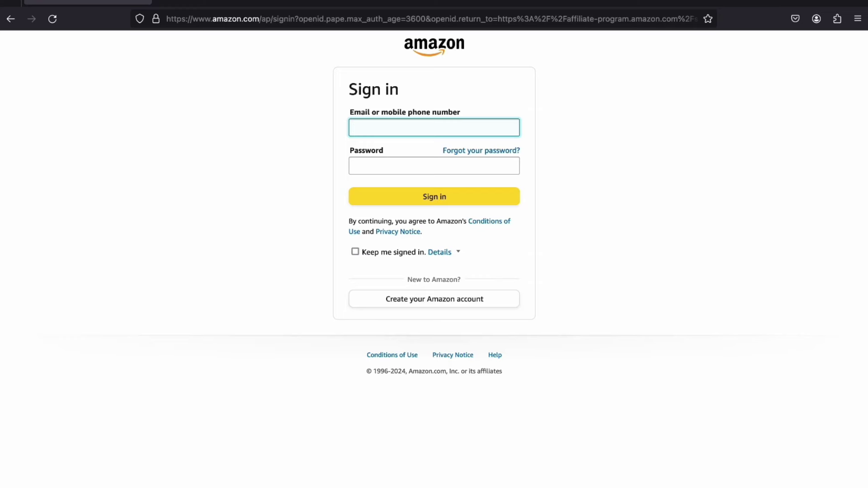
Start creating an Amazon account from the affiliate program sign-in page, and look over Amazon's Book Sale page.
{"action": "left_click", "coordinate": [434, 299]}
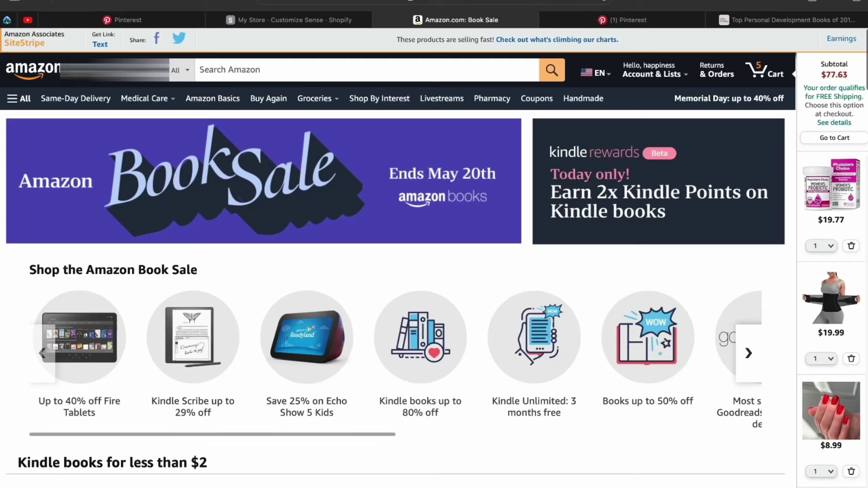
{"action": "scroll", "coordinate": [397, 258], "scroll_direction": "down", "scroll_amount": 3}
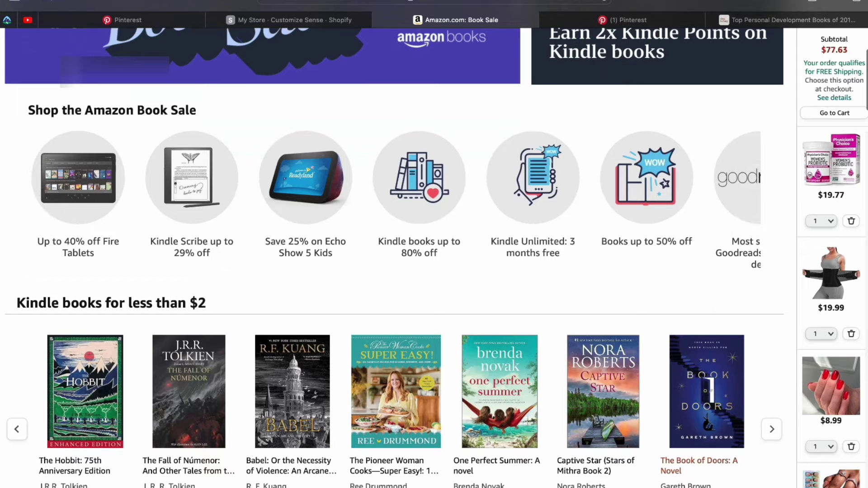
{"action": "scroll", "coordinate": [398, 258], "scroll_direction": "down", "scroll_amount": 3}
{"action": "scroll", "coordinate": [699, 298], "scroll_direction": "up", "scroll_amount": 7}
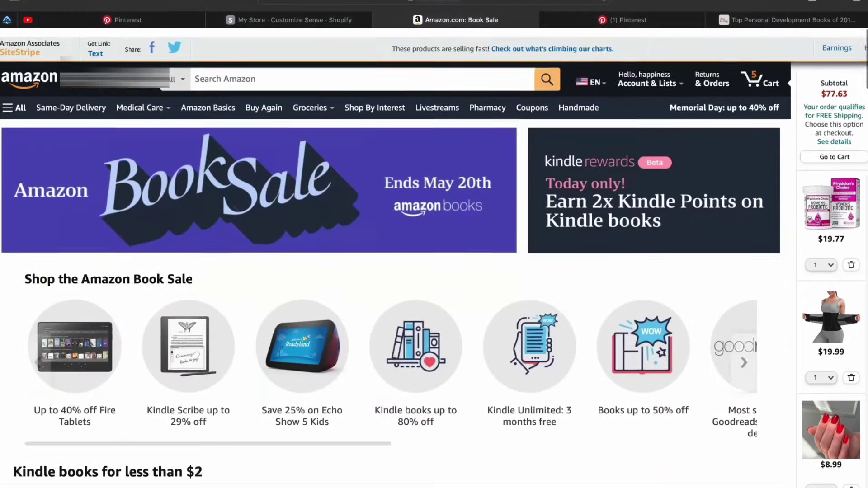
Search Amazon for healthy snacks and open the KIND Healthy Grains Bars Variety Pack product page.
{"action": "left_click", "coordinate": [361, 69]}
{"action": "type", "text": "heal"}
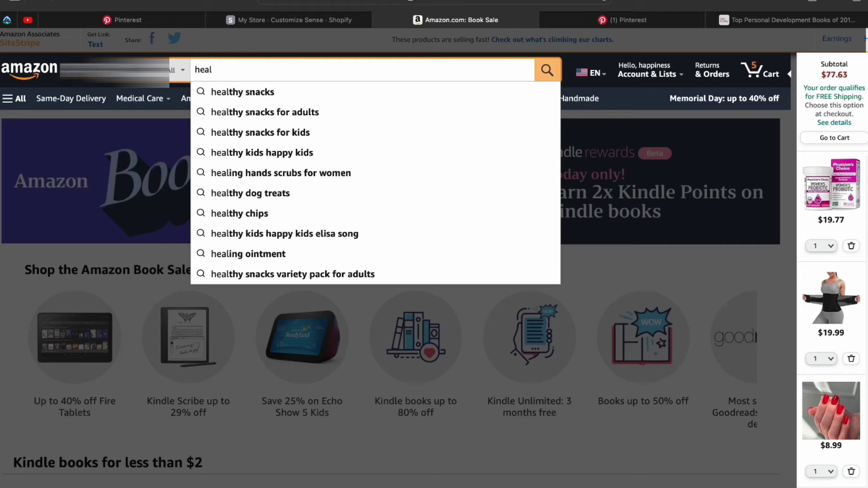
{"action": "left_click", "coordinate": [242, 92]}
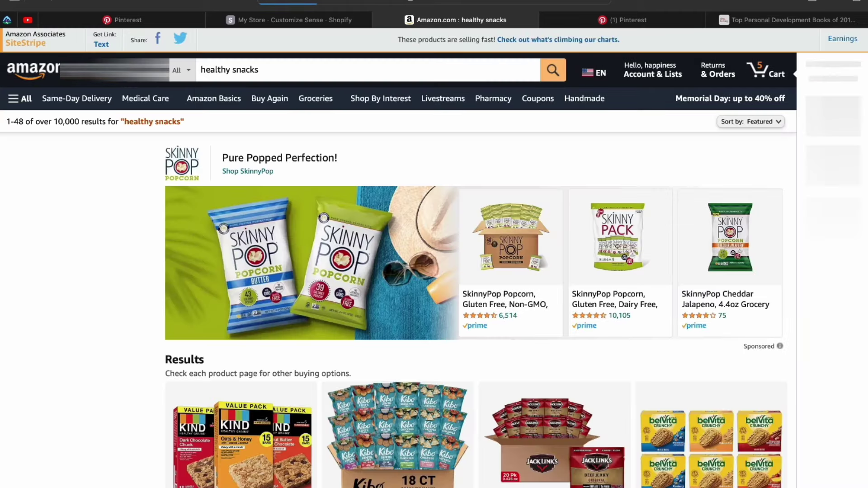
{"action": "scroll", "coordinate": [434, 257], "scroll_direction": "down", "scroll_amount": 4}
{"action": "left_click", "coordinate": [241, 295]}
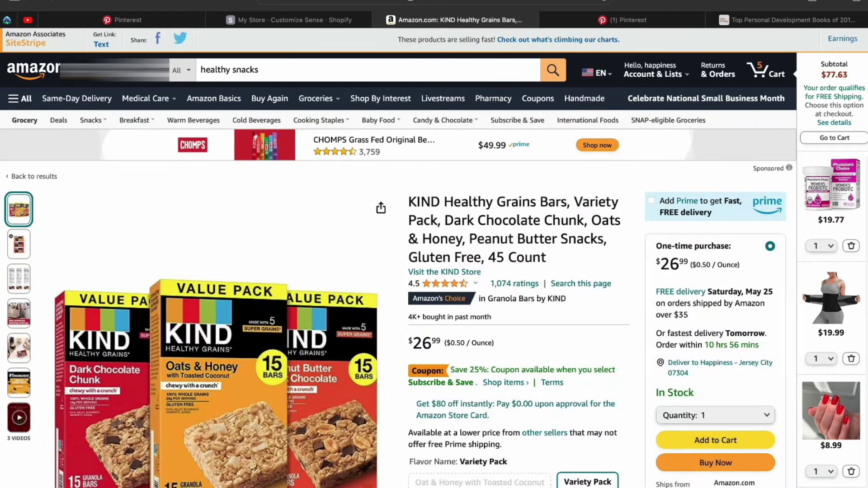
Generate a SiteStripe text link for the KIND bars, view its full version, and copy the short link.
{"action": "left_click", "coordinate": [101, 44]}
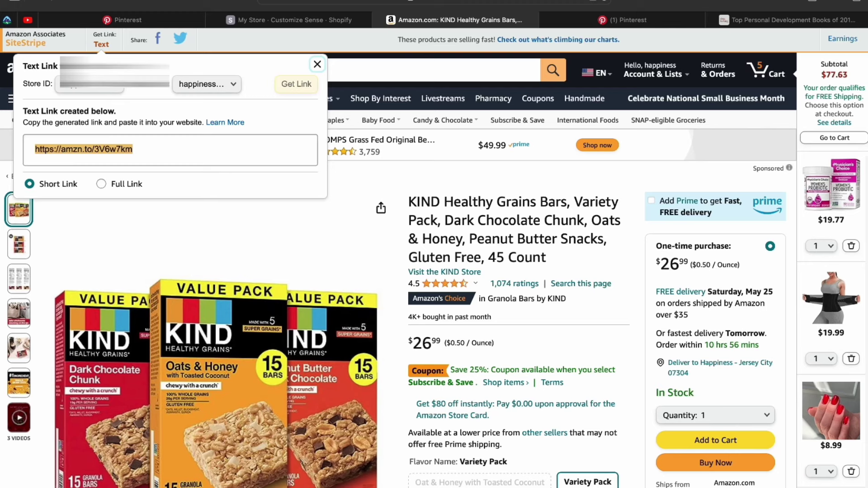
{"action": "left_click", "coordinate": [102, 184]}
{"action": "scroll", "coordinate": [170, 150], "scroll_direction": "down", "scroll_amount": 3}
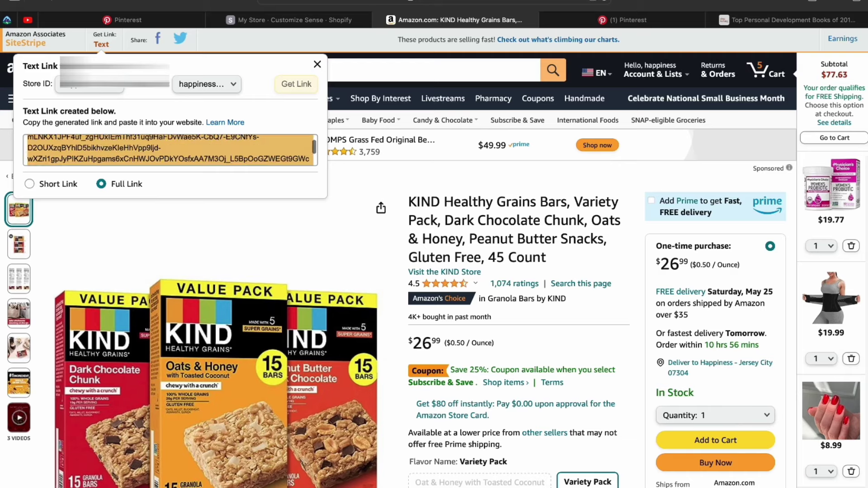
{"action": "scroll", "coordinate": [170, 150], "scroll_direction": "up", "scroll_amount": 5}
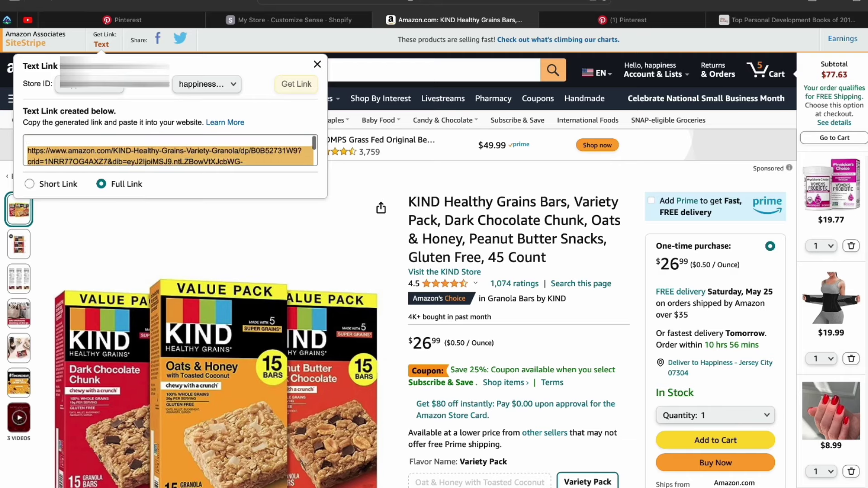
{"action": "left_click", "coordinate": [29, 184]}
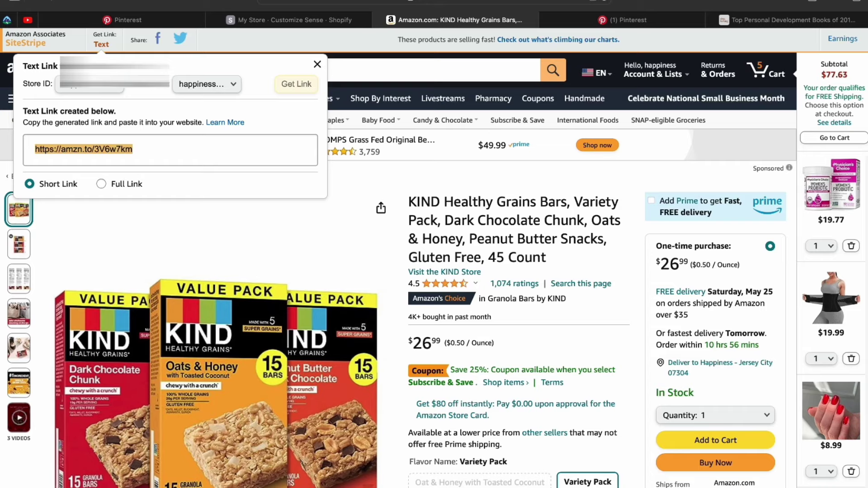
{"action": "mouse_move", "coordinate": [264, 308]}
{"action": "right_click", "coordinate": [81, 149]}
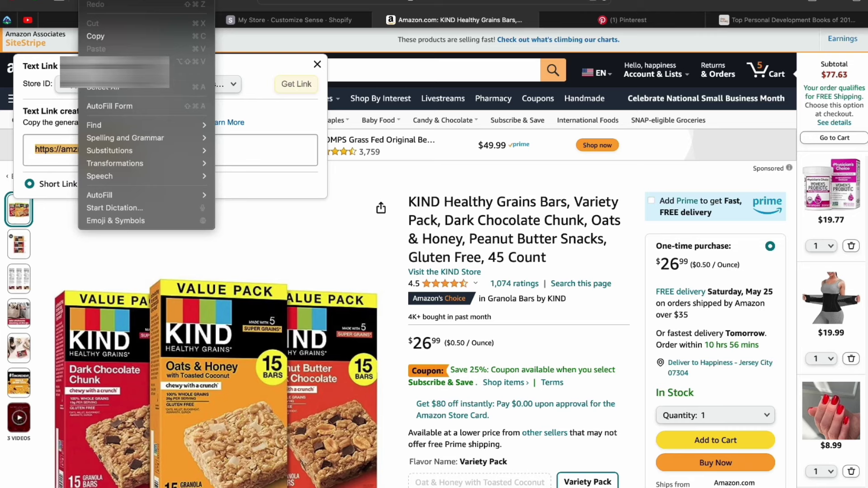
{"action": "left_click", "coordinate": [104, 36]}
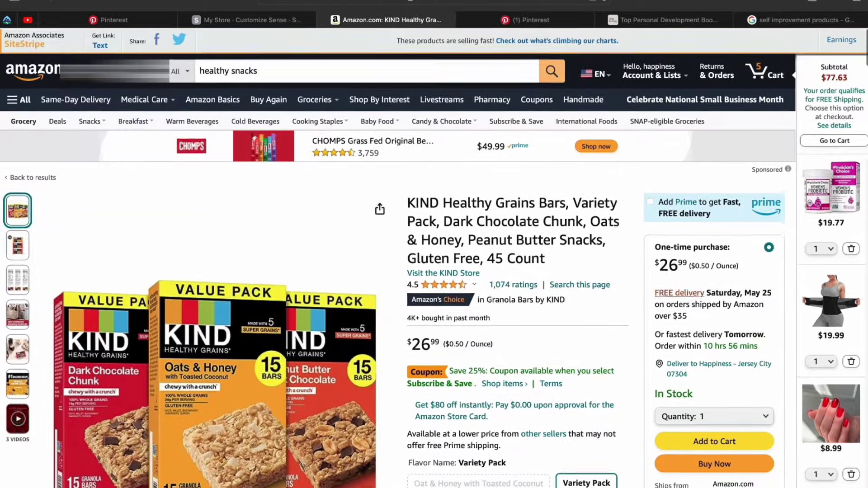
Examine the KIND bars' product details and the Google image results for self improvement products.
{"action": "scroll", "coordinate": [486, 410], "scroll_direction": "down", "scroll_amount": 2}
{"action": "scroll", "coordinate": [434, 271], "scroll_direction": "down", "scroll_amount": 5}
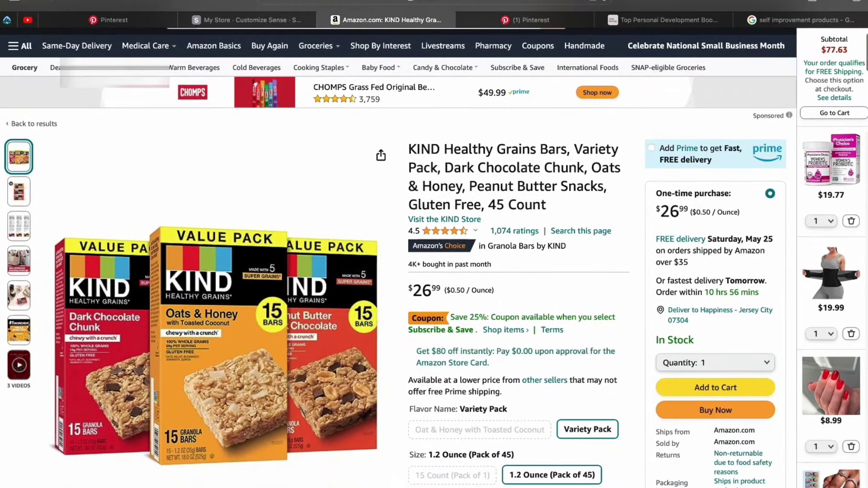
{"action": "scroll", "coordinate": [520, 271], "scroll_direction": "down", "scroll_amount": 4}
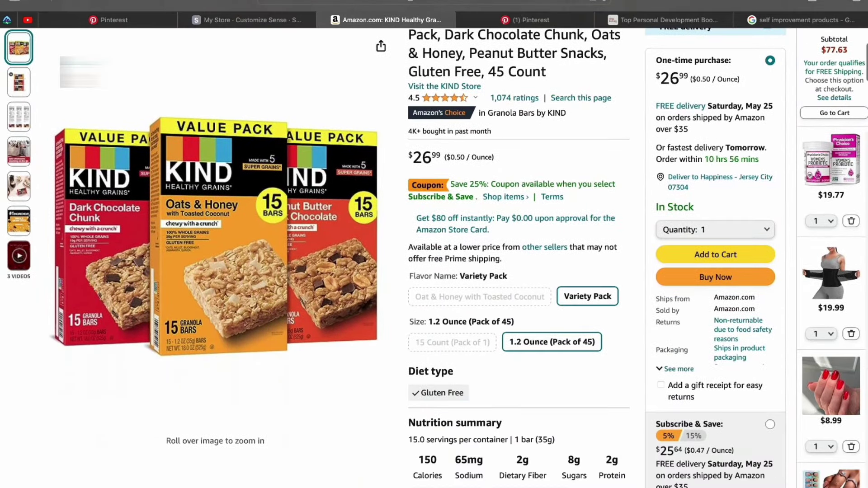
{"action": "scroll", "coordinate": [520, 271], "scroll_direction": "down", "scroll_amount": 3}
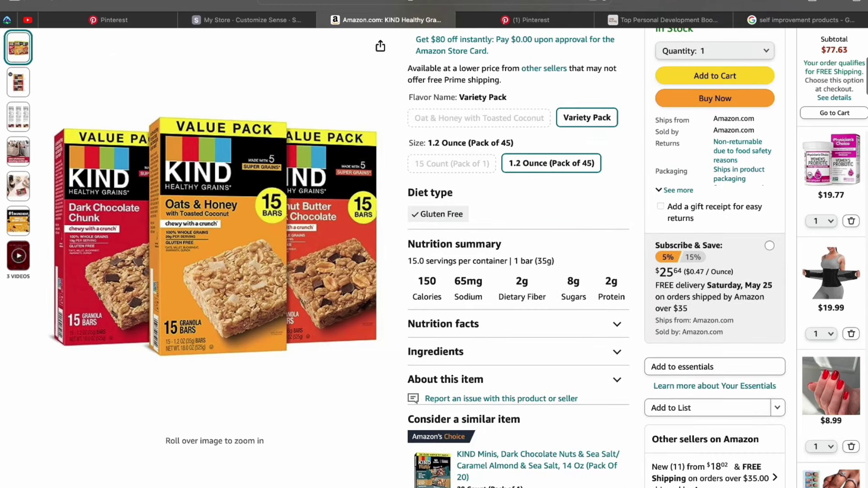
{"action": "scroll", "coordinate": [520, 271], "scroll_direction": "down", "scroll_amount": 1}
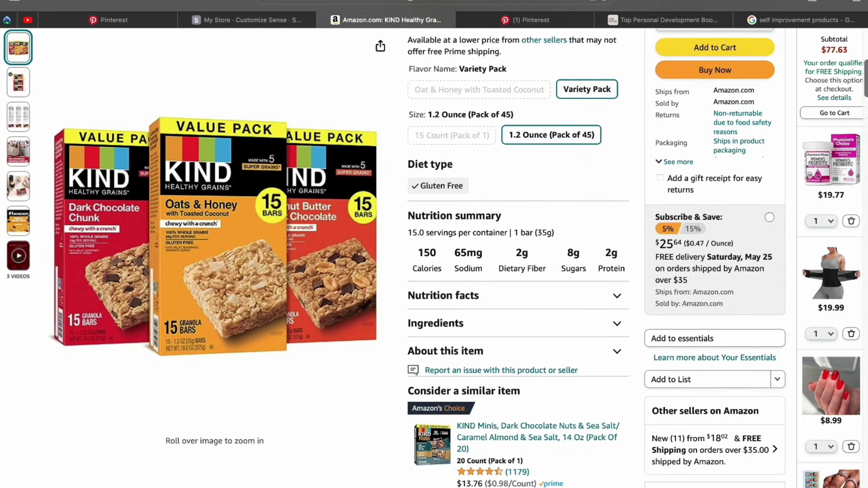
{"action": "left_click", "coordinate": [800, 20]}
{"action": "scroll", "coordinate": [655, 181], "scroll_direction": "down", "scroll_amount": 2}
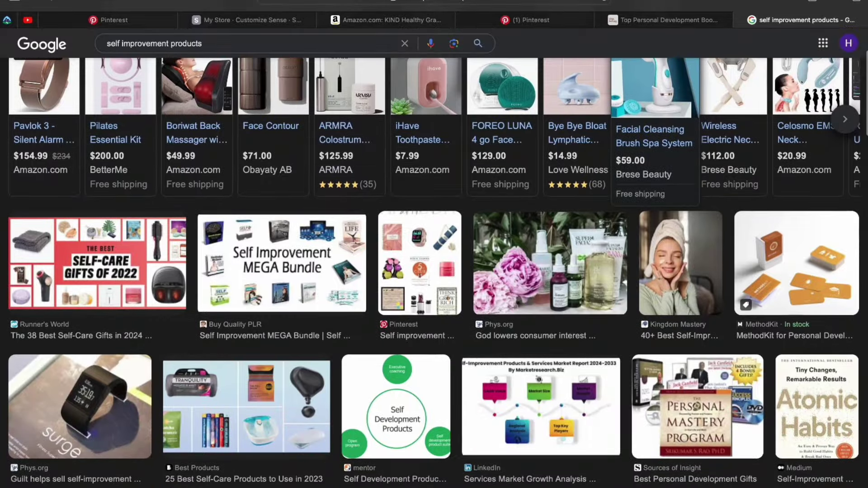
{"action": "scroll", "coordinate": [434, 271], "scroll_direction": "down", "scroll_amount": 3}
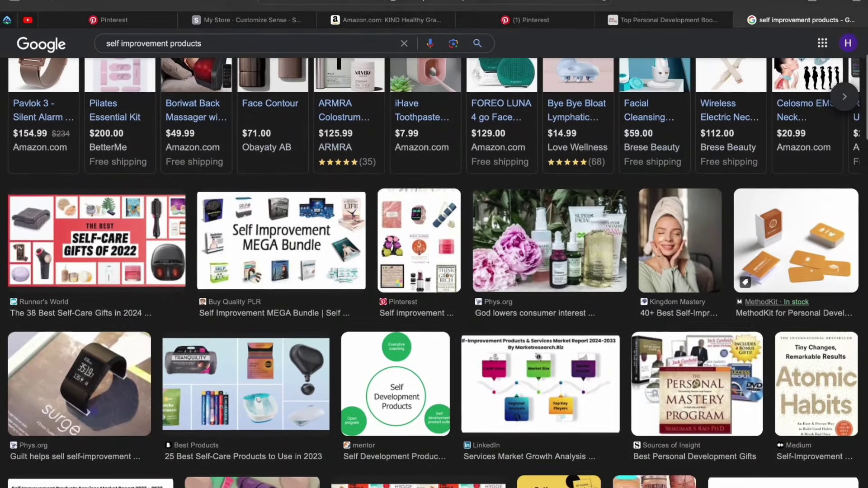
{"action": "scroll", "coordinate": [434, 271], "scroll_direction": "down", "scroll_amount": 4}
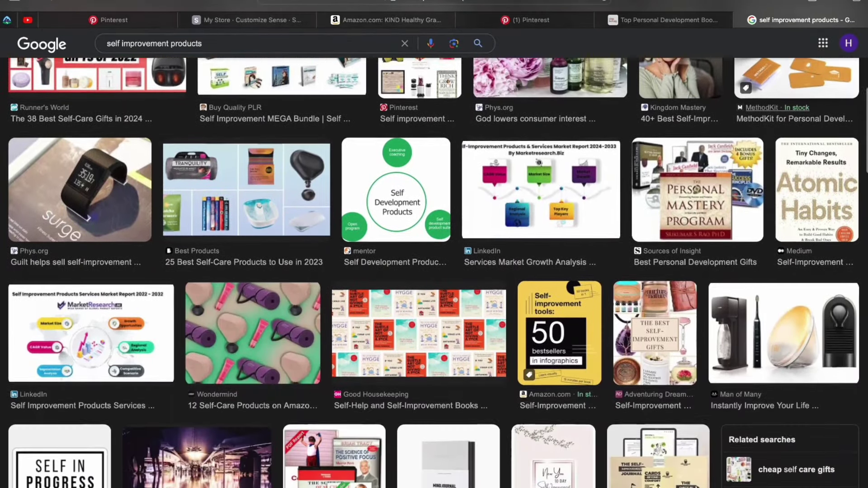
{"action": "scroll", "coordinate": [775, 320], "scroll_direction": "down", "scroll_amount": 1}
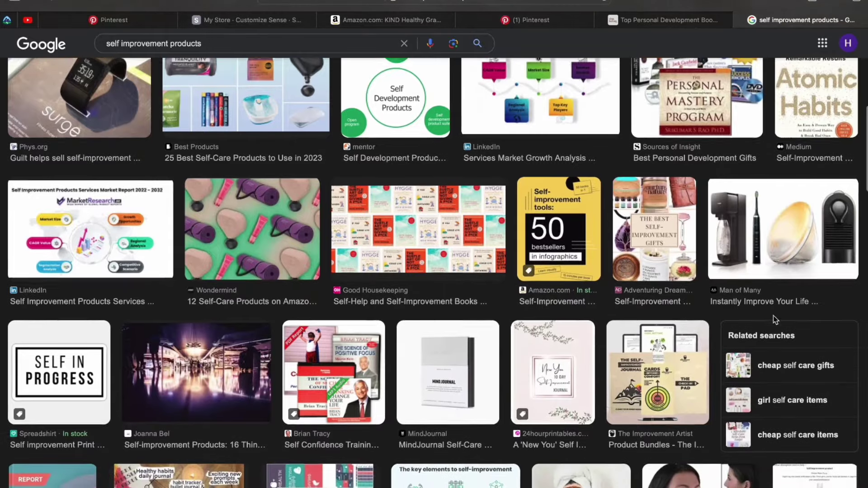
{"action": "scroll", "coordinate": [774, 320], "scroll_direction": "down", "scroll_amount": 2}
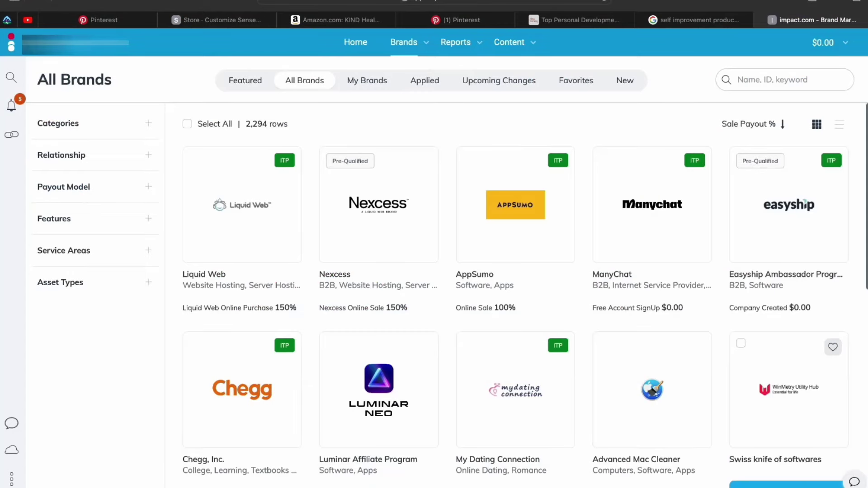
Browse the All Brands list on impact.com for affiliate programs and their payouts.
{"action": "scroll", "coordinate": [513, 299], "scroll_direction": "down", "scroll_amount": 4}
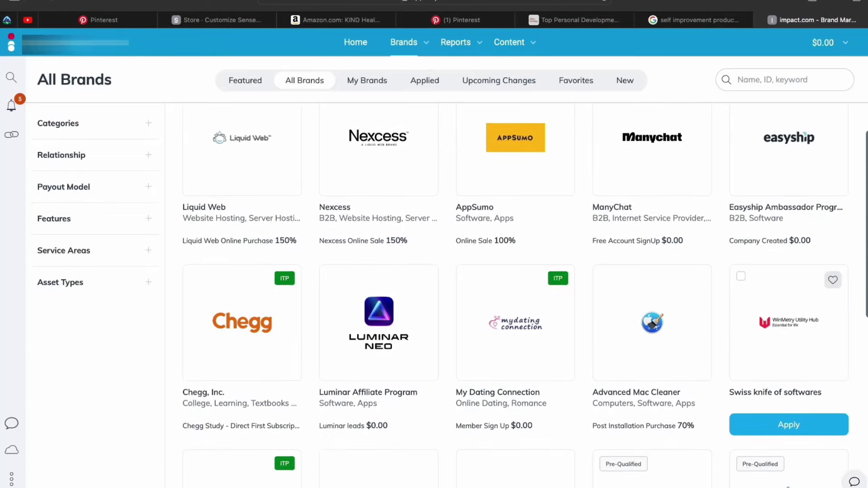
{"action": "scroll", "coordinate": [515, 294], "scroll_direction": "down", "scroll_amount": 2}
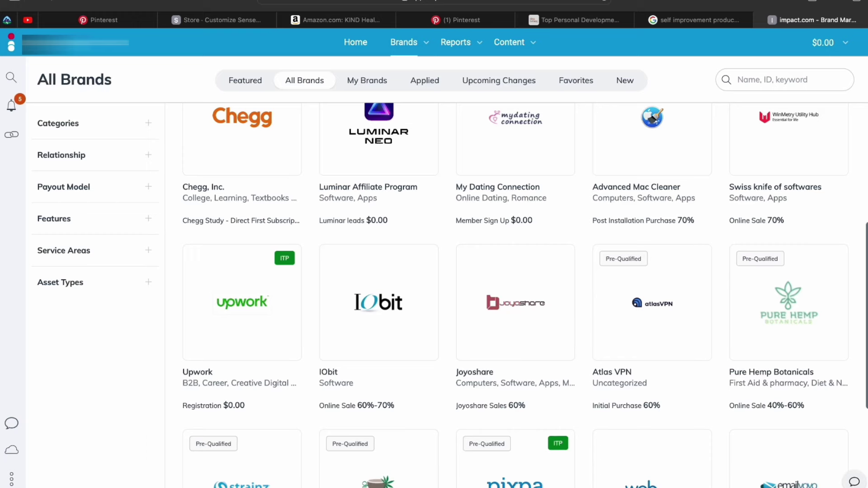
{"action": "scroll", "coordinate": [321, 358], "scroll_direction": "down", "scroll_amount": 5}
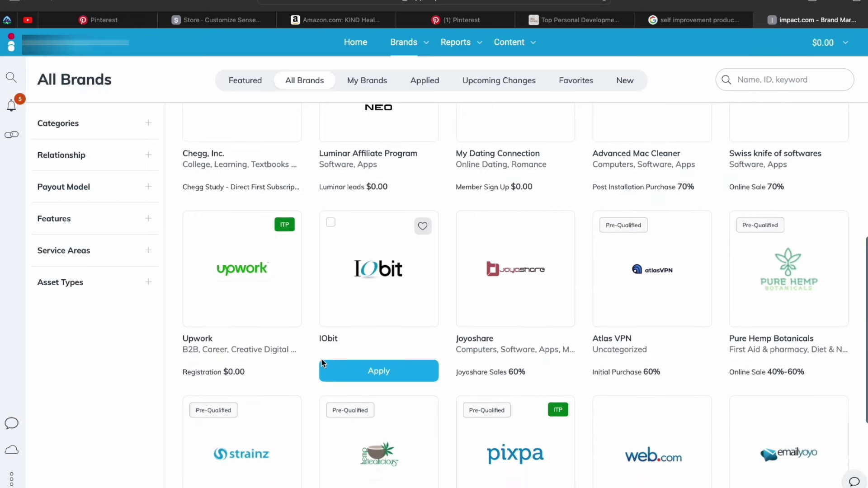
{"action": "scroll", "coordinate": [322, 361], "scroll_direction": "down", "scroll_amount": 2}
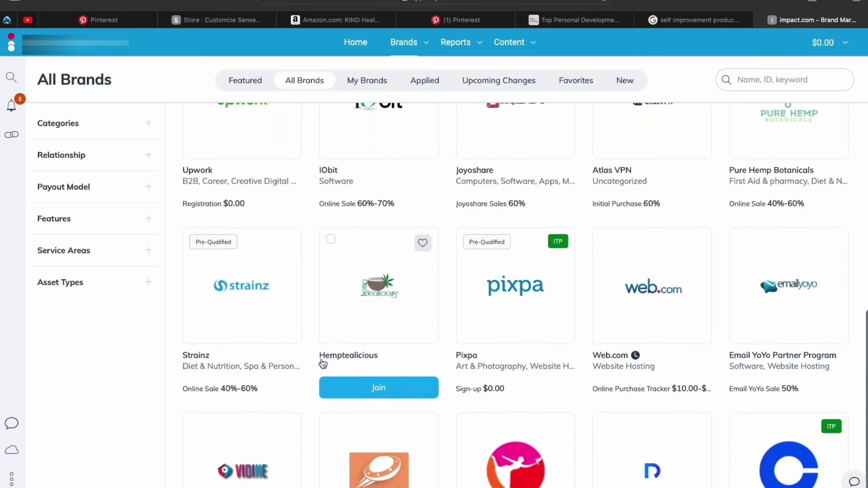
{"action": "scroll", "coordinate": [652, 452], "scroll_direction": "down", "scroll_amount": 3}
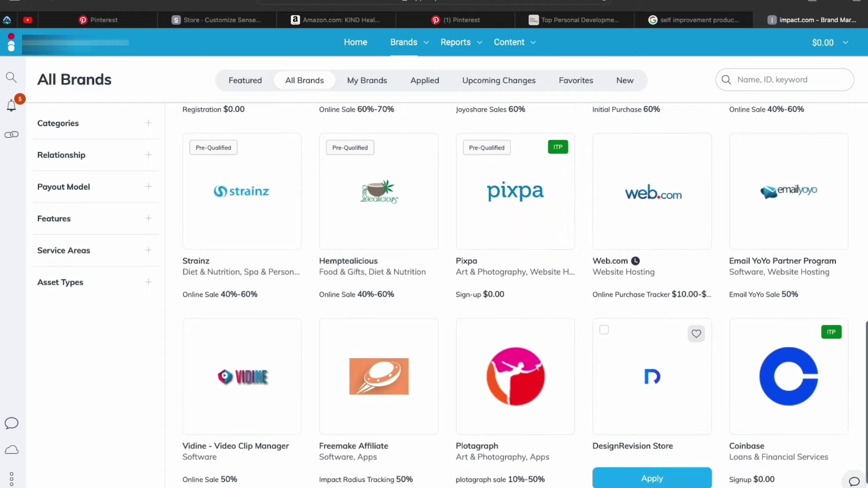
{"action": "scroll", "coordinate": [652, 452], "scroll_direction": "down", "scroll_amount": 2}
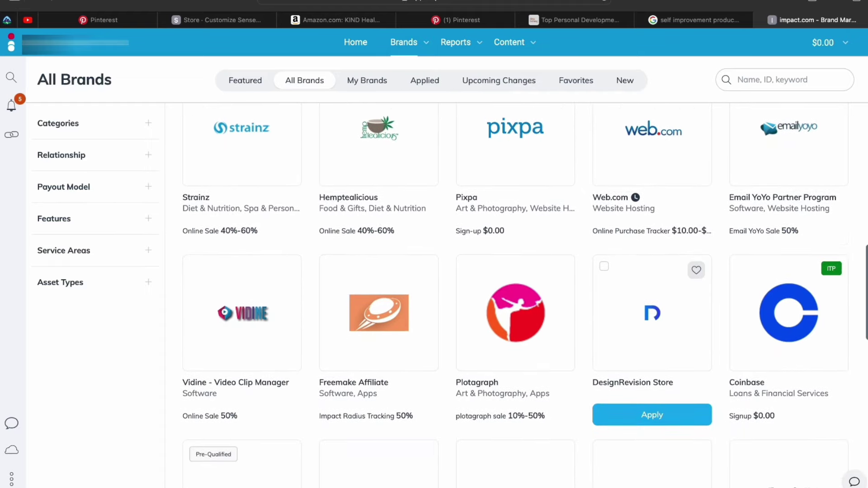
{"action": "scroll", "coordinate": [607, 428], "scroll_direction": "down", "scroll_amount": 3}
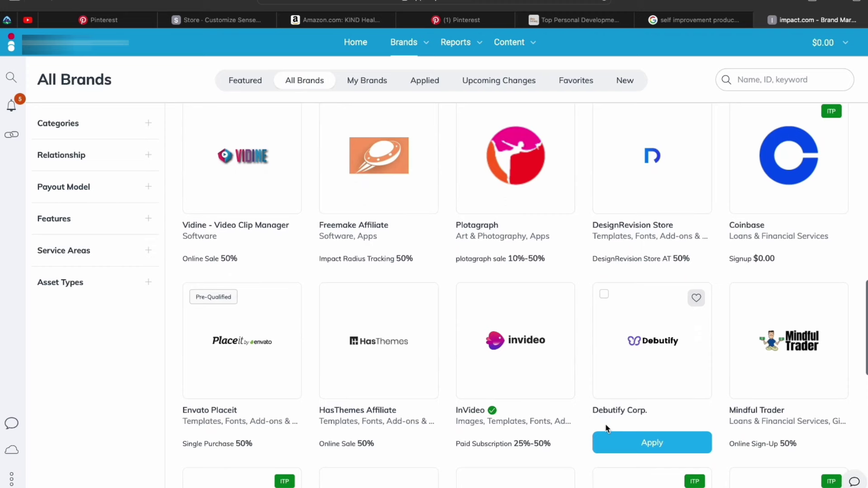
{"action": "scroll", "coordinate": [607, 429], "scroll_direction": "up", "scroll_amount": 15}
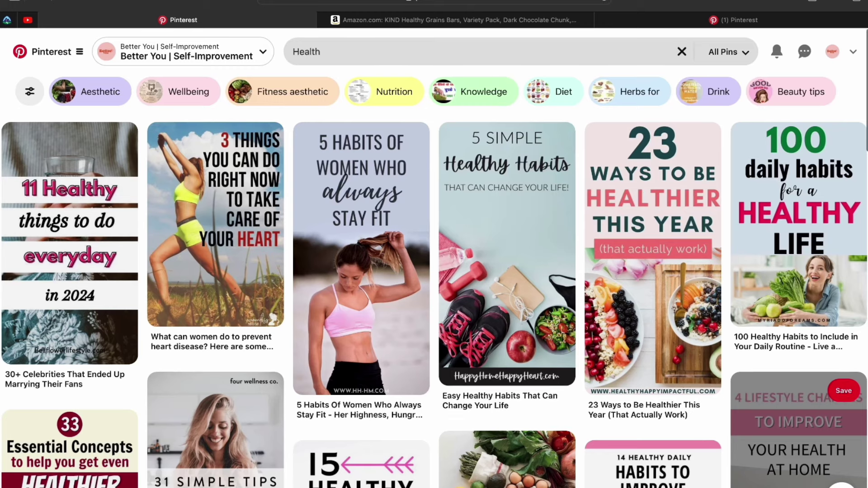
Examine the Pinterest search results for Health to gather content and pin design ideas.
{"action": "scroll", "coordinate": [434, 298], "scroll_direction": "down", "scroll_amount": 5}
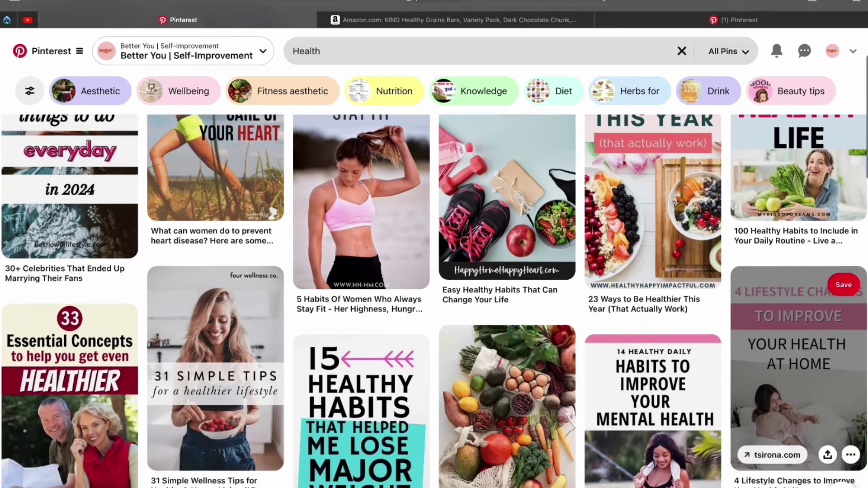
{"action": "scroll", "coordinate": [434, 298], "scroll_direction": "down", "scroll_amount": 2}
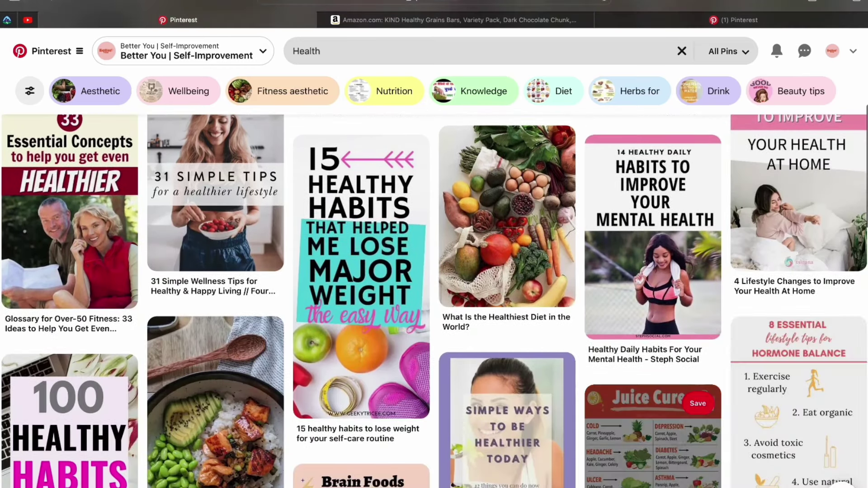
{"action": "scroll", "coordinate": [507, 388], "scroll_direction": "down", "scroll_amount": 3}
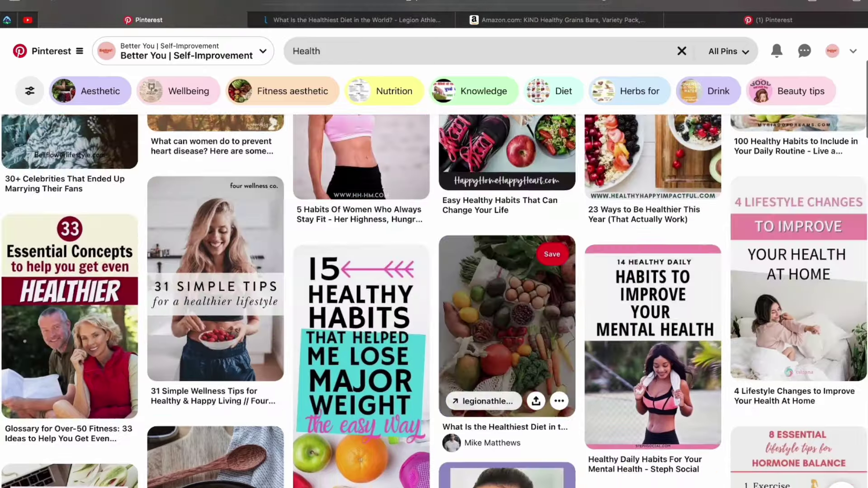
{"action": "scroll", "coordinate": [507, 343], "scroll_direction": "down", "scroll_amount": 1}
{"action": "scroll", "coordinate": [479, 342], "scroll_direction": "down", "scroll_amount": 4}
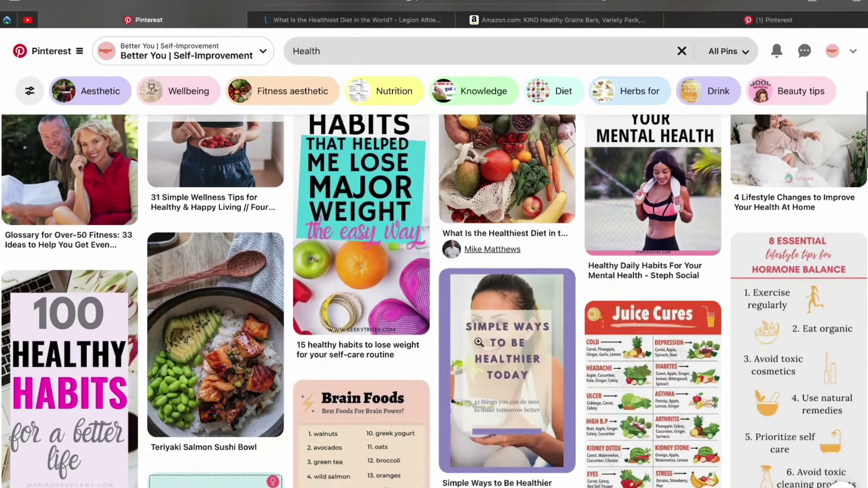
{"action": "scroll", "coordinate": [479, 342], "scroll_direction": "down", "scroll_amount": 2}
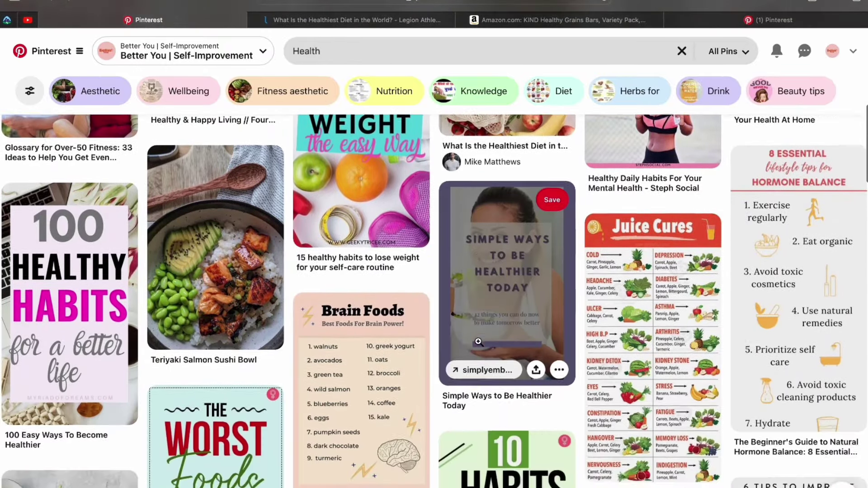
{"action": "scroll", "coordinate": [479, 346], "scroll_direction": "down", "scroll_amount": 5}
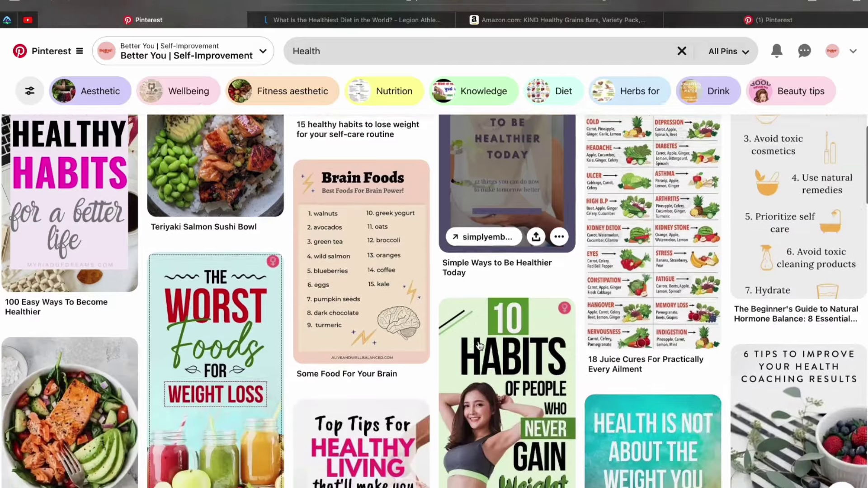
{"action": "scroll", "coordinate": [478, 341], "scroll_direction": "down", "scroll_amount": 4}
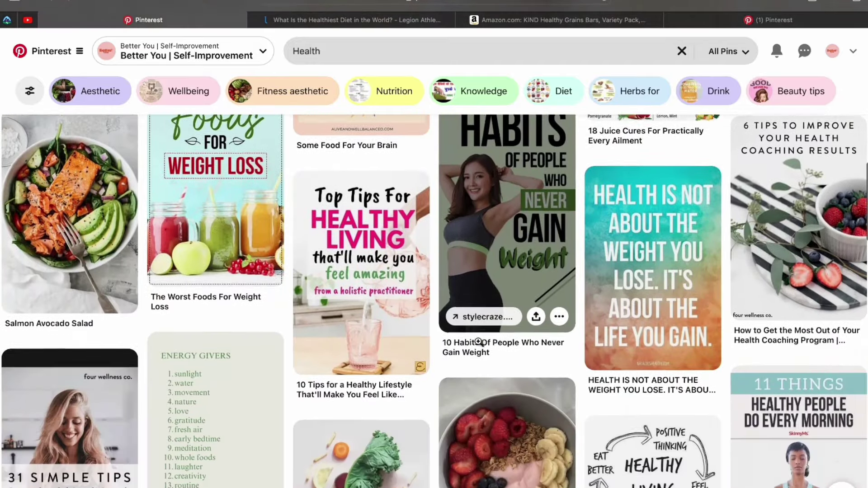
{"action": "scroll", "coordinate": [479, 341], "scroll_direction": "down", "scroll_amount": 2}
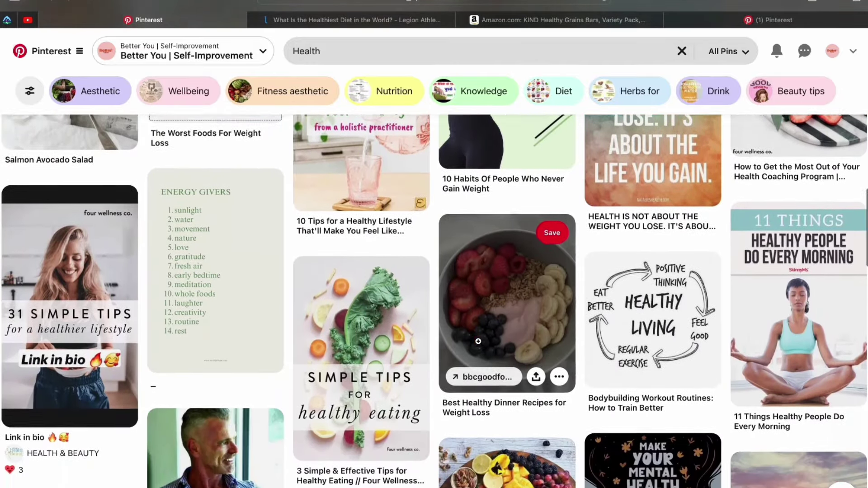
{"action": "scroll", "coordinate": [479, 345], "scroll_direction": "down", "scroll_amount": 2}
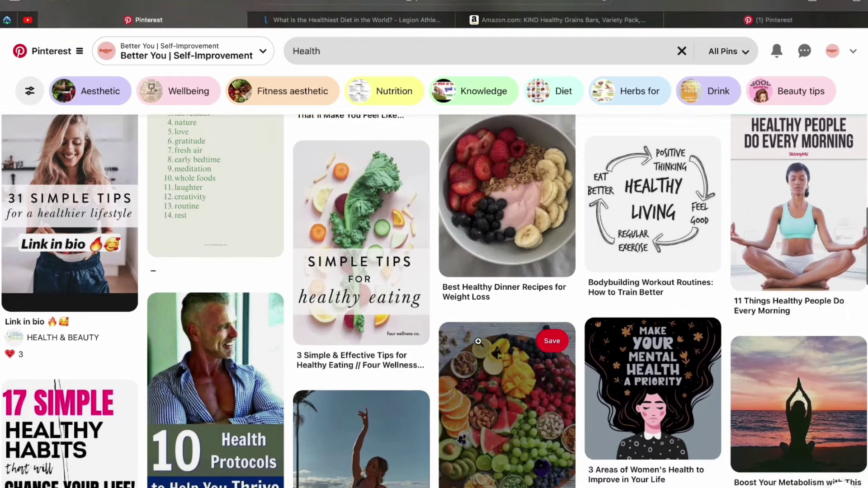
{"action": "scroll", "coordinate": [480, 346], "scroll_direction": "down", "scroll_amount": 7}
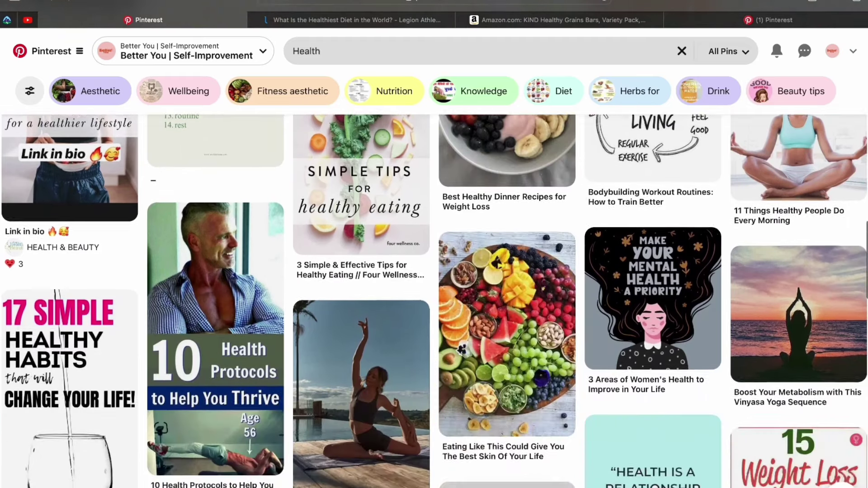
{"action": "scroll", "coordinate": [490, 284], "scroll_direction": "down", "scroll_amount": 6}
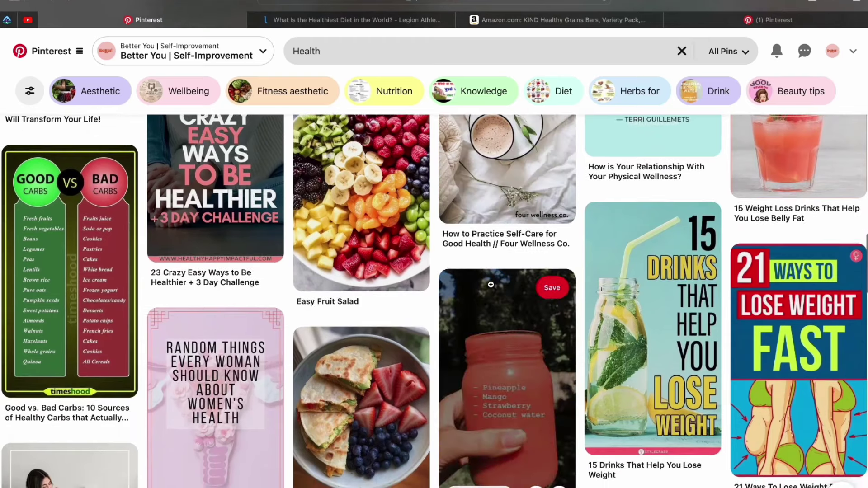
{"action": "scroll", "coordinate": [490, 284], "scroll_direction": "down", "scroll_amount": 2}
{"action": "scroll", "coordinate": [490, 285], "scroll_direction": "down", "scroll_amount": 3}
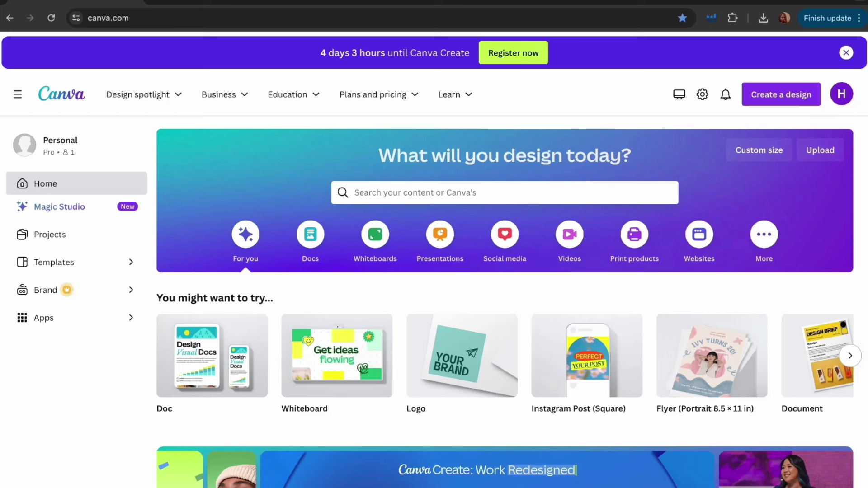
Switch to Canva, create a Pinterest Pin (1000 × 1500 px) design, and apply the Feminine Digital Marketing Pinterest Pin template.
{"action": "left_click", "coordinate": [781, 94]}
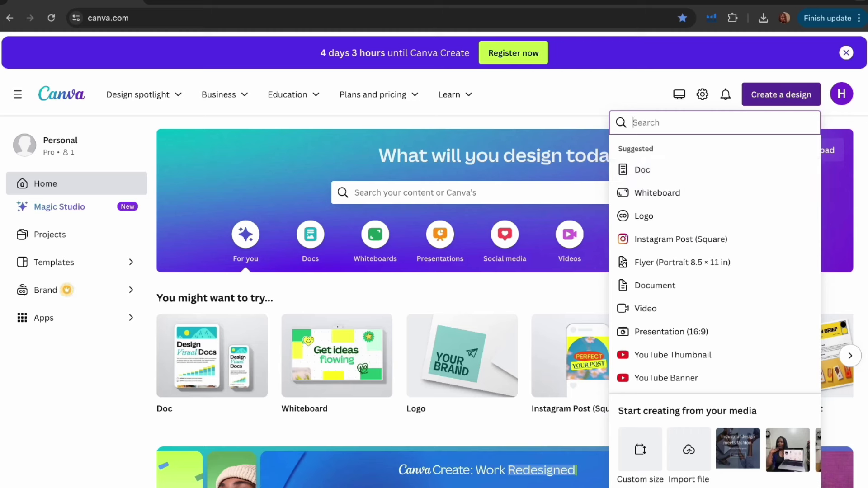
{"action": "type", "text": "pint"}
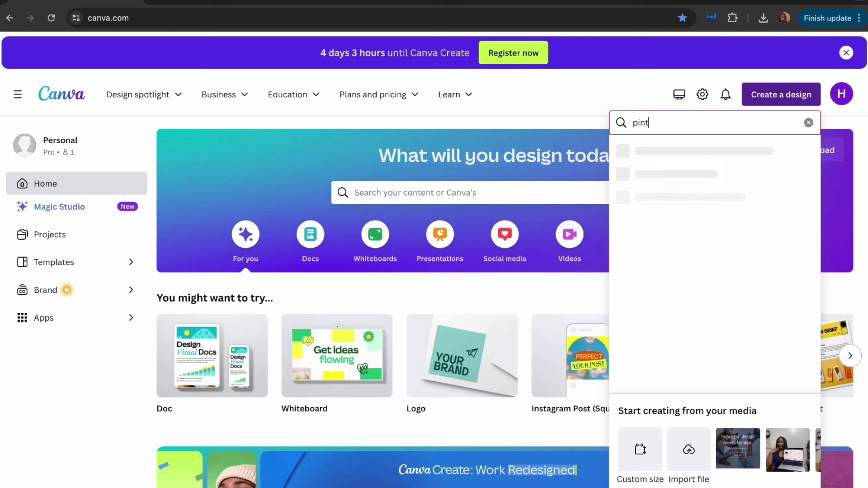
{"action": "type", "text": "ere"}
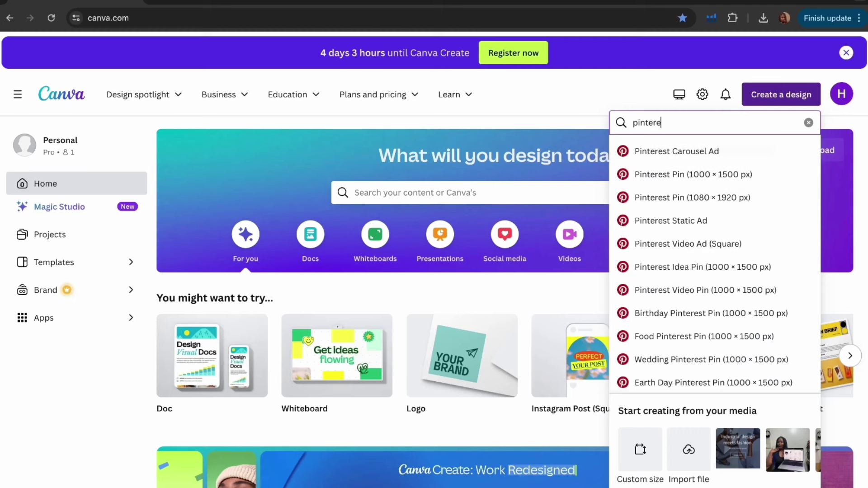
{"action": "key", "text": "Down"}
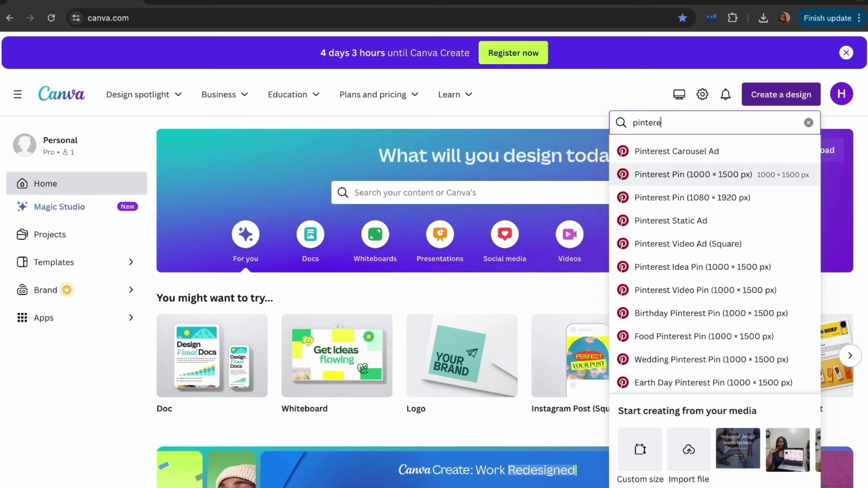
{"action": "key", "text": "Return"}
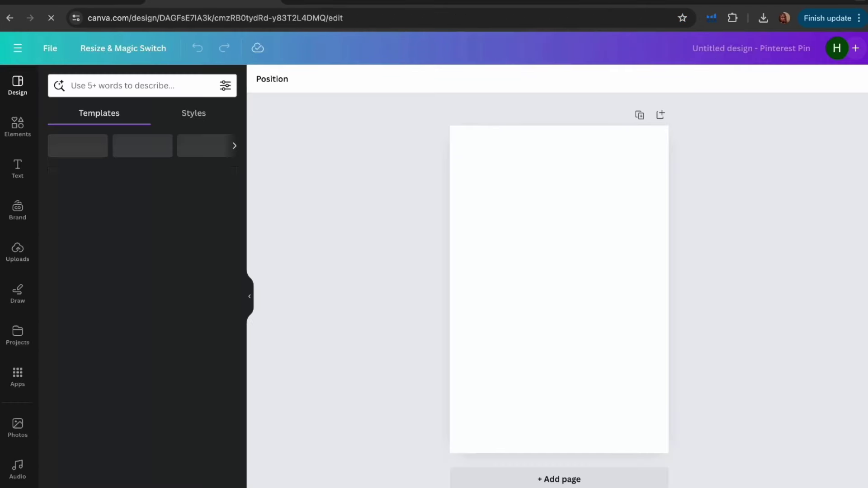
{"action": "left_click", "coordinate": [73, 146]}
{"action": "left_click", "coordinate": [92, 232]}
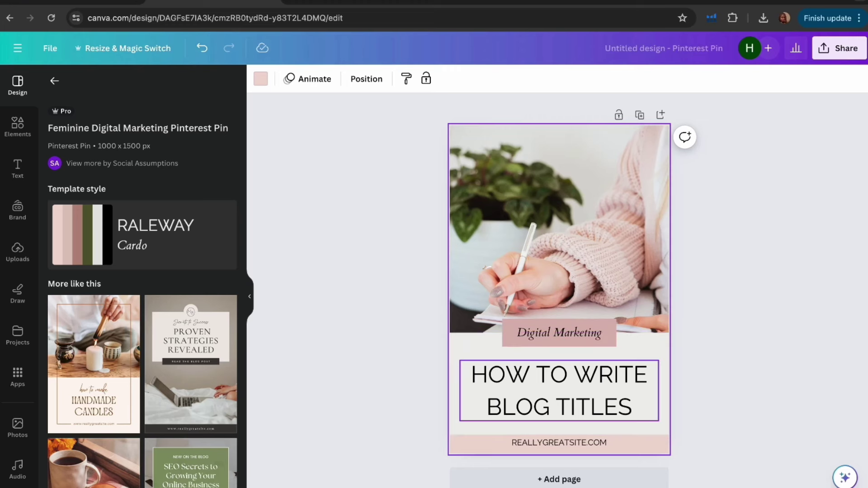
Replace the "How to write blog titles" heading with "BEST BOOK TO READ TO LEVEL UP IN 2024".
{"action": "left_click", "coordinate": [628, 409]}
{"action": "left_click", "coordinate": [627, 409]}
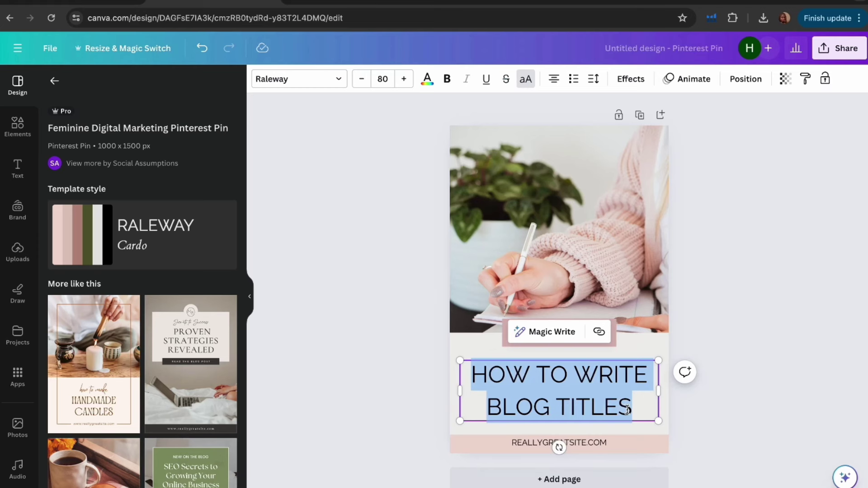
{"action": "type", "text": "BOLL"}
{"action": "key", "text": "BackSpace"}
{"action": "key", "text": "BackSpace"}
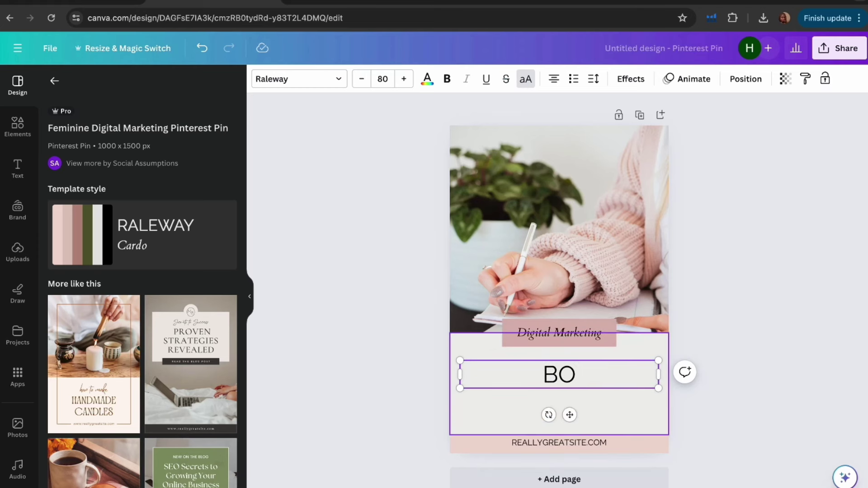
{"action": "type", "text": "OKS"}
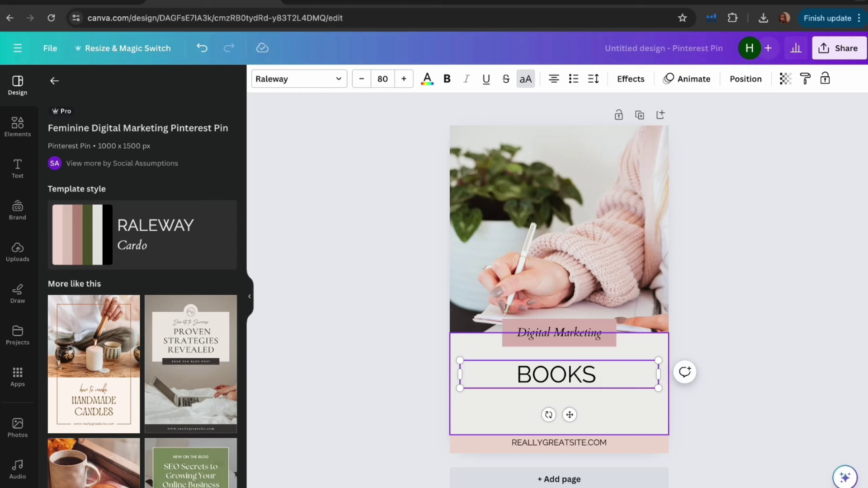
{"action": "key", "text": "BackSpace"}
{"action": "key", "text": "BackSpace"}
{"action": "key", "text": "BackSpace"}
{"action": "key", "text": "BackSpace"}
{"action": "type", "text": "EST"}
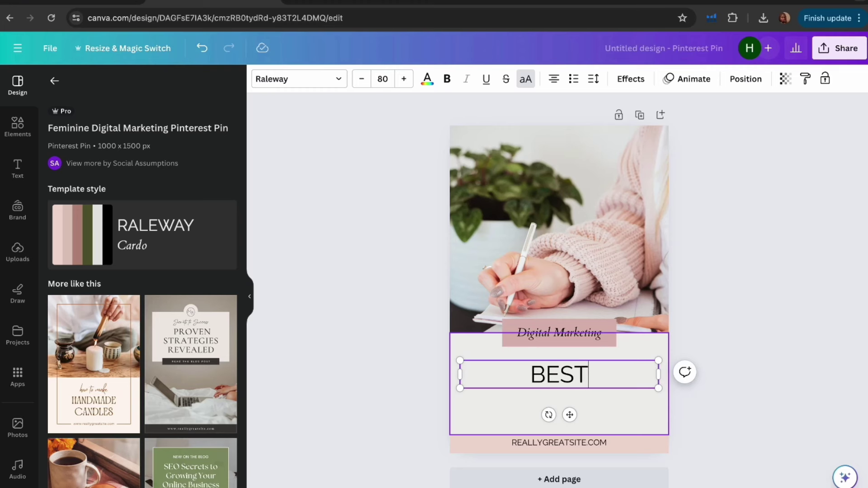
{"action": "type", "text": " BOOK"}
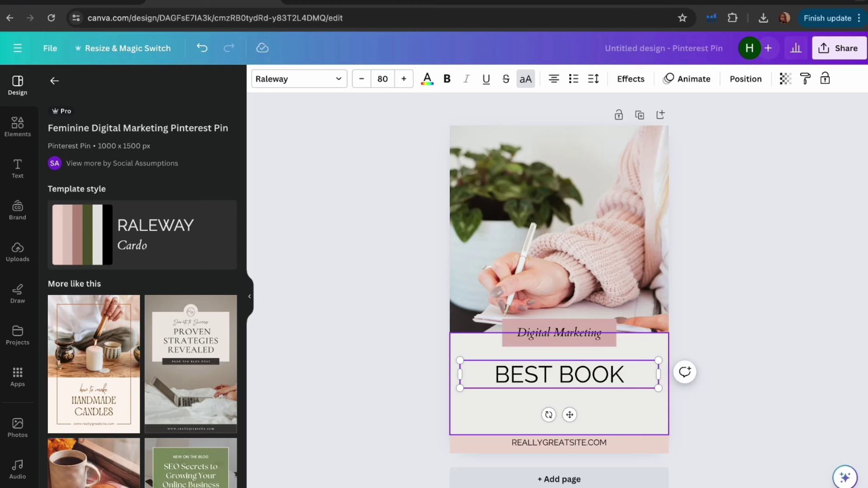
{"action": "type", "text": " TO REA"}
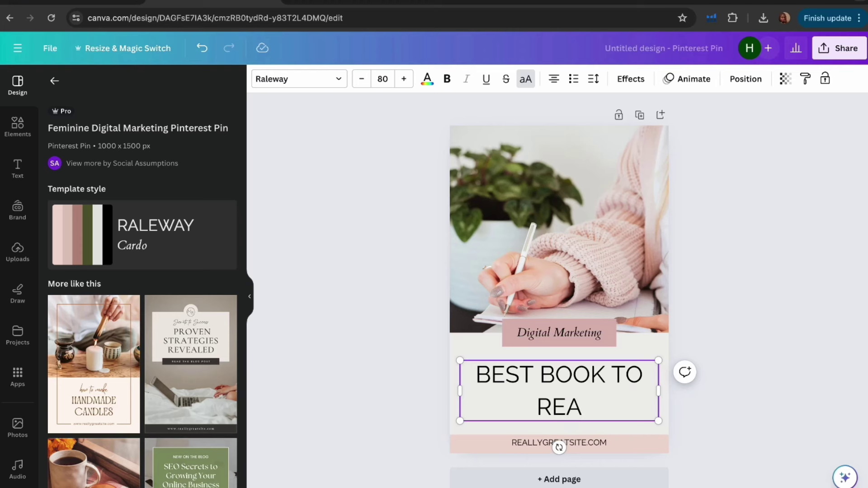
{"action": "type", "text": "D T"}
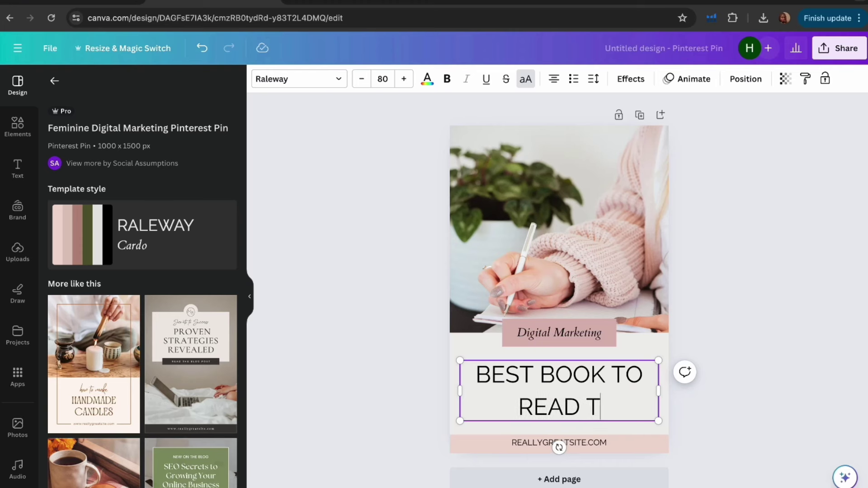
{"action": "type", "text": "O EVEL"}
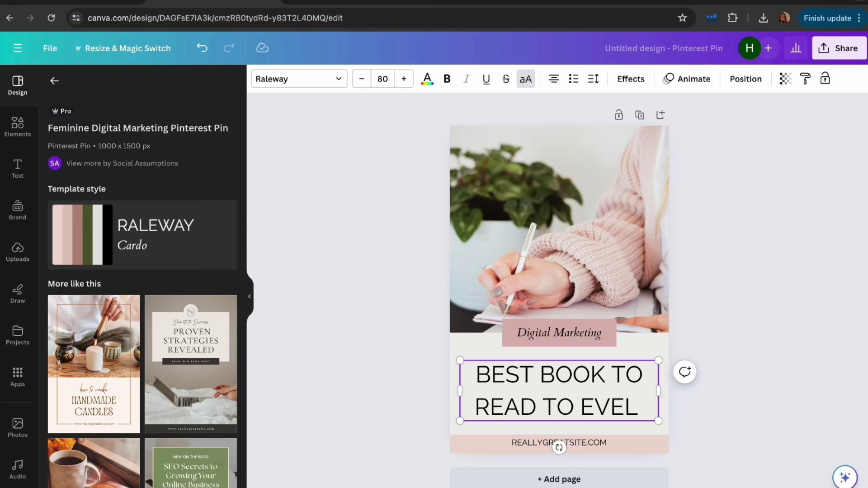
{"action": "key", "text": "BackSpace"}
{"action": "key", "text": "BackSpace"}
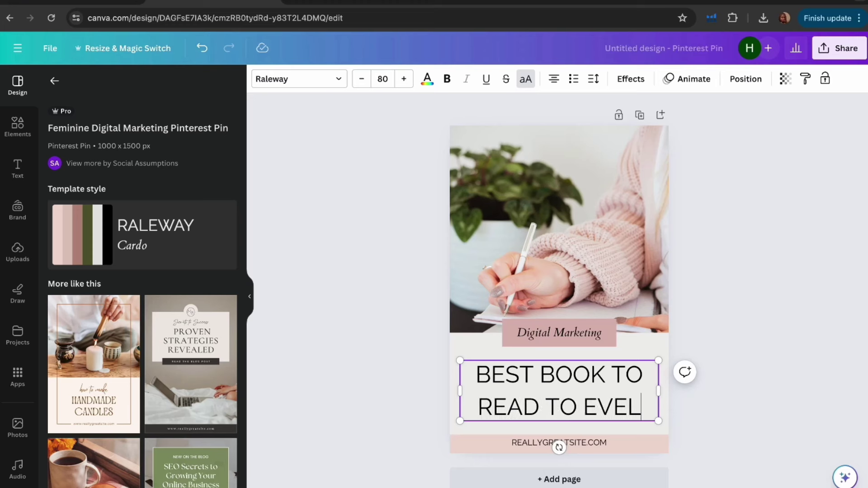
{"action": "key", "text": "BackSpace"}
{"action": "key", "text": "BackSpace"}
{"action": "key", "text": "BackSpace"}
{"action": "key", "text": "BackSpace"}
{"action": "key", "text": "BackSpace"}
{"action": "type", "text": "LEV"}
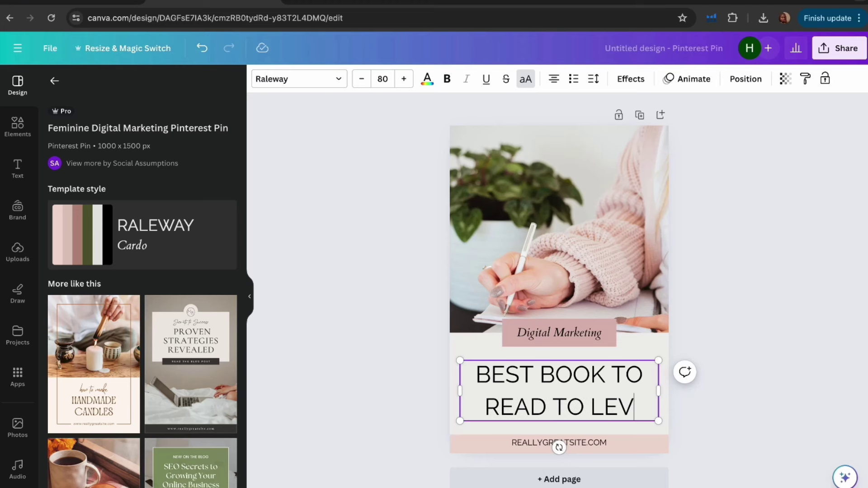
{"action": "type", "text": "EL UP I"}
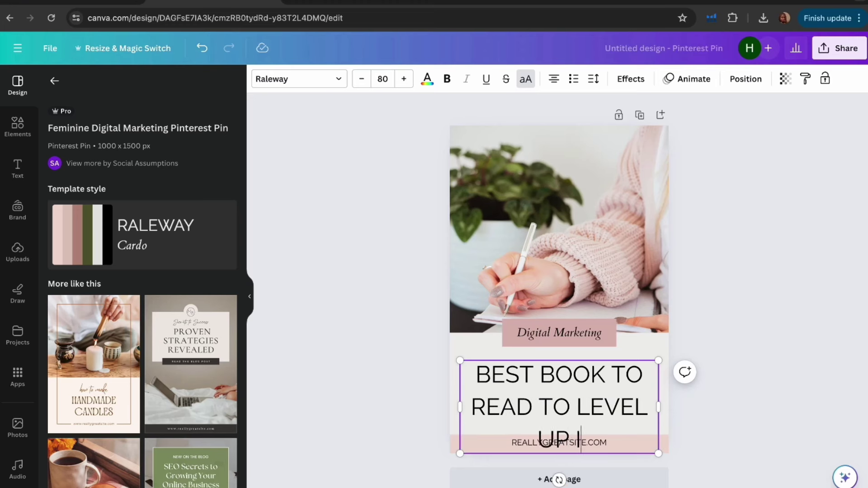
{"action": "type", "text": "N"}
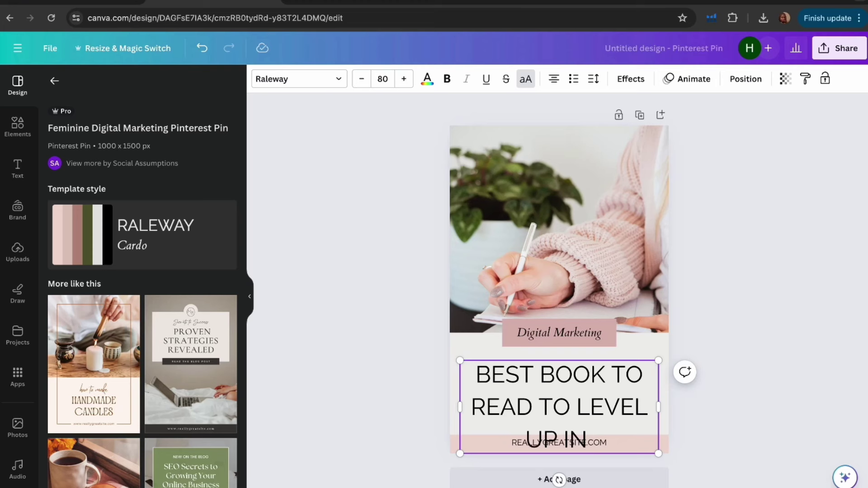
{"action": "type", "text": " 2023"}
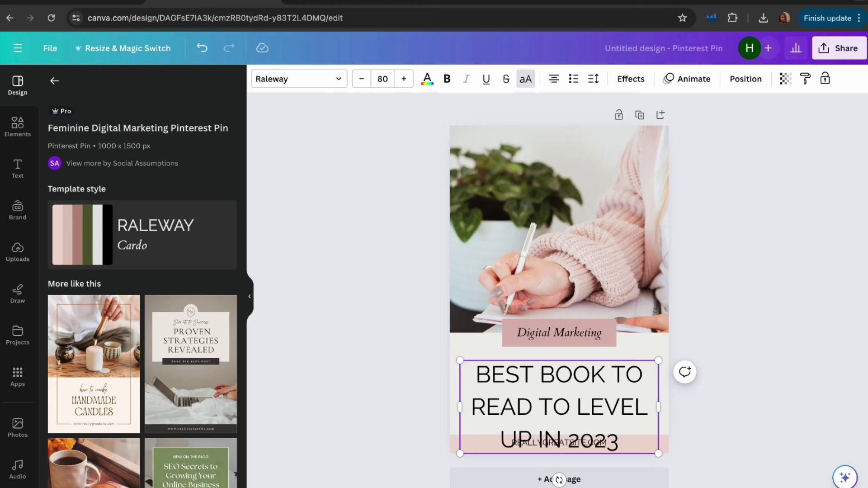
{"action": "key", "text": "BackSpace"}
{"action": "type", "text": "4"}
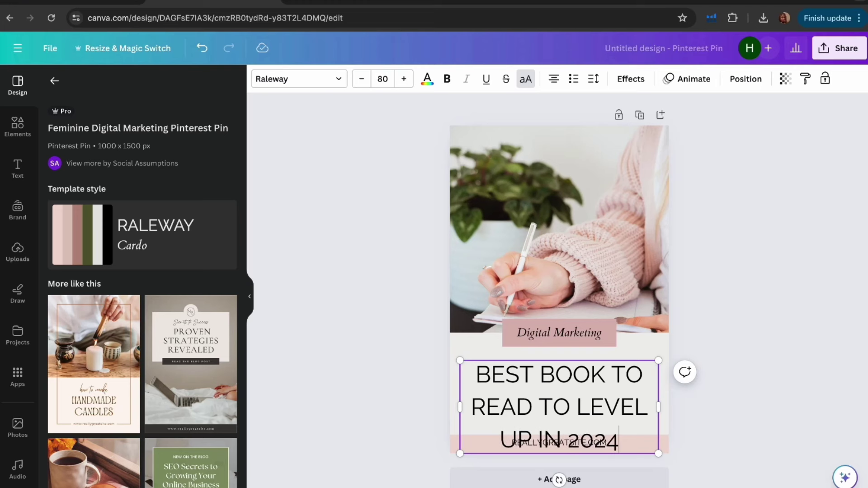
Scale the heading down to a font size of about 56.4 and center it horizontally above the website strip.
{"action": "left_click_drag", "start_coordinate": [658, 454], "coordinate": [584, 419]}
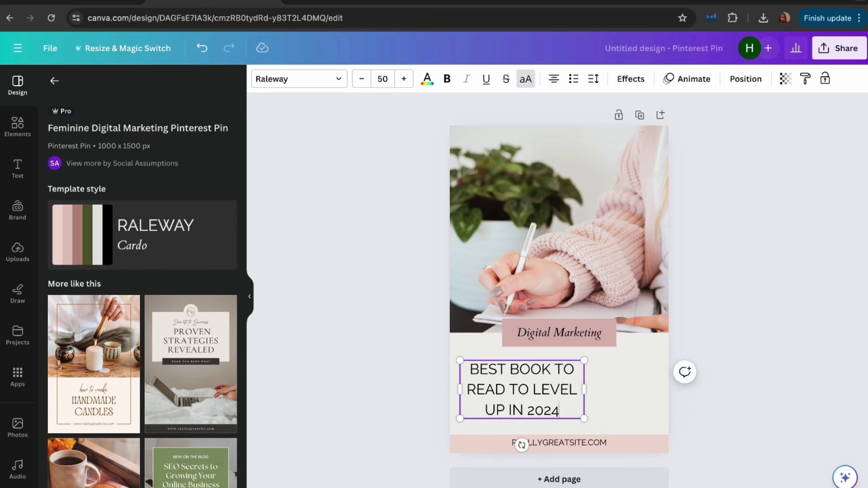
{"action": "left_click_drag", "start_coordinate": [550, 390], "coordinate": [580, 384]}
{"action": "left_click", "coordinate": [615, 391]}
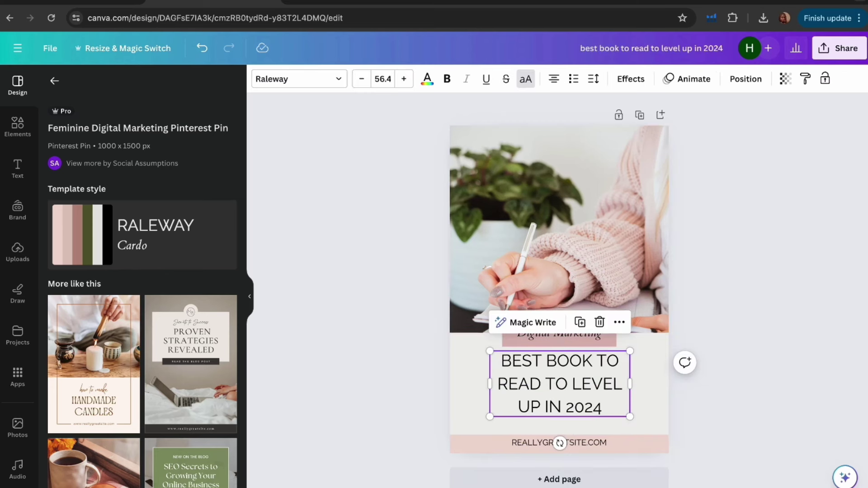
{"action": "left_click", "coordinate": [718, 389]}
Delete the "Digital Marketing" text and the pink rectangle behind it.
{"action": "left_click", "coordinate": [575, 335]}
{"action": "key", "text": "Delete"}
{"action": "left_click", "coordinate": [575, 337]}
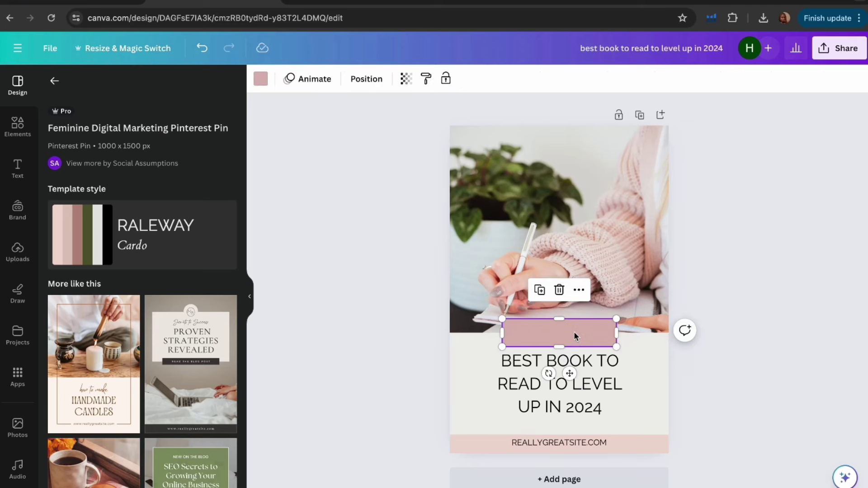
{"action": "key", "text": "Delete"}
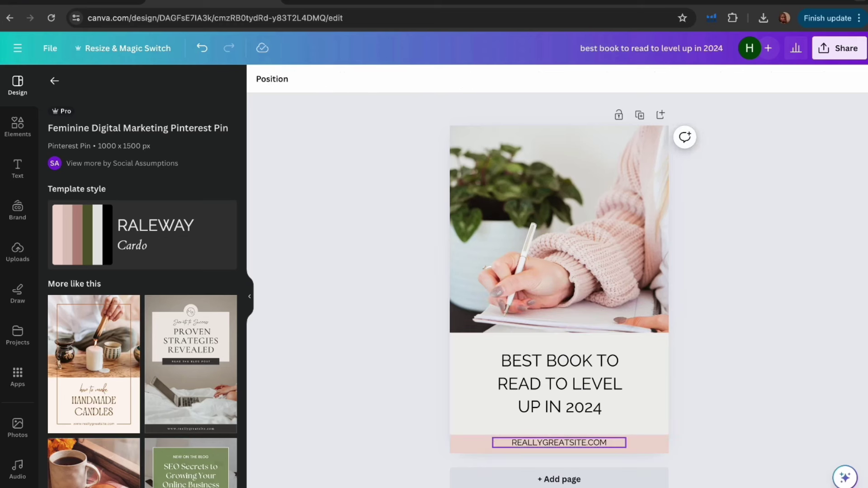
Remove the title text from the Beige Cottagecore Book Recommendations Pinterest Pin template and place a new heading on its torn-paper area.
{"action": "key", "text": "Delete"}
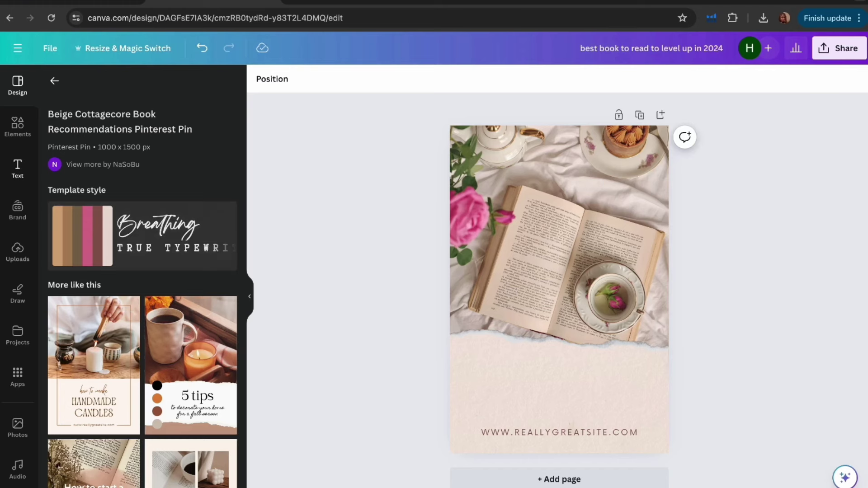
{"action": "left_click", "coordinate": [18, 168]}
{"action": "left_click", "coordinate": [113, 224]}
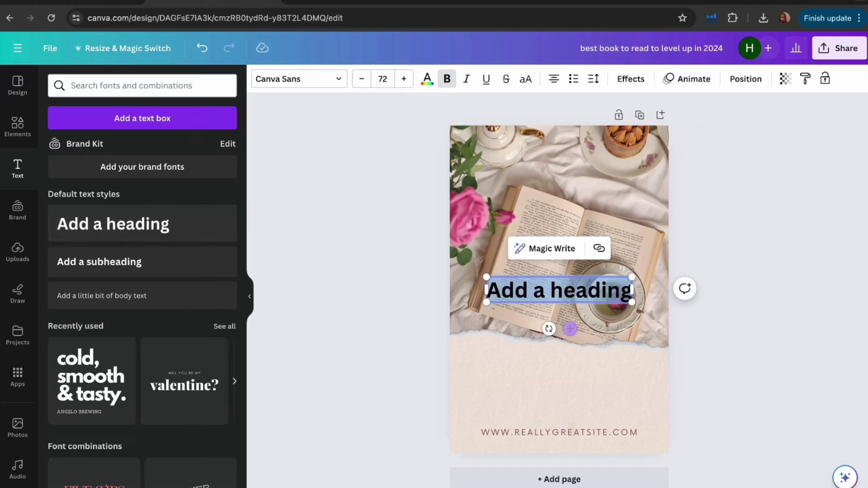
{"action": "left_click_drag", "start_coordinate": [569, 329], "coordinate": [569, 425]}
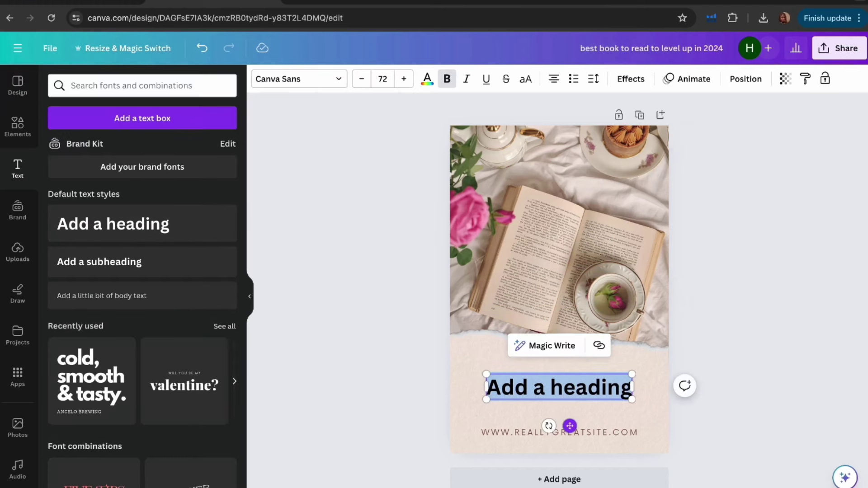
Replace the placeholder heading text with "BEST BOOK TO READ TO LEVEL UP IN 2024".
{"action": "type", "text": "b"}
{"action": "key", "text": "BackSpace"}
{"action": "type", "text": "B"}
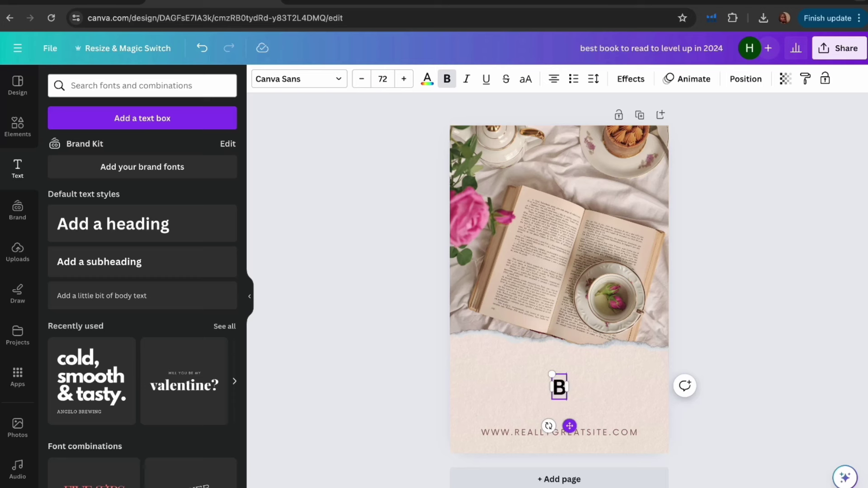
{"action": "type", "text": "EST"}
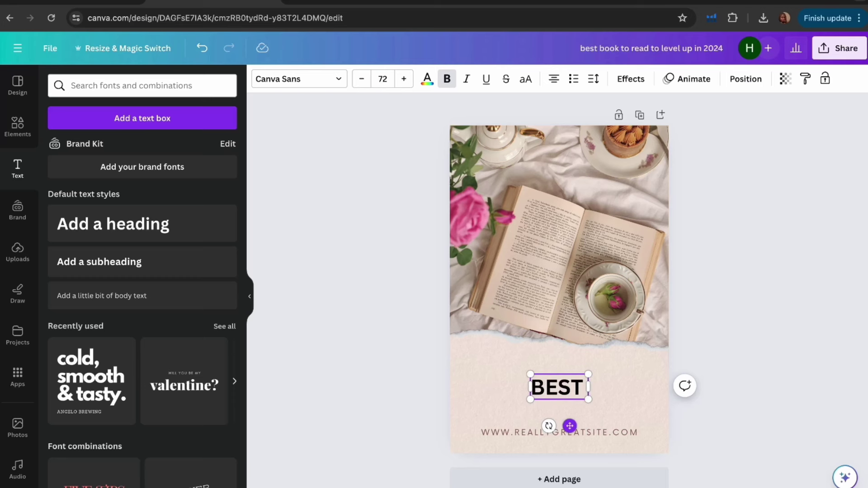
{"action": "type", "text": " BOOKS"}
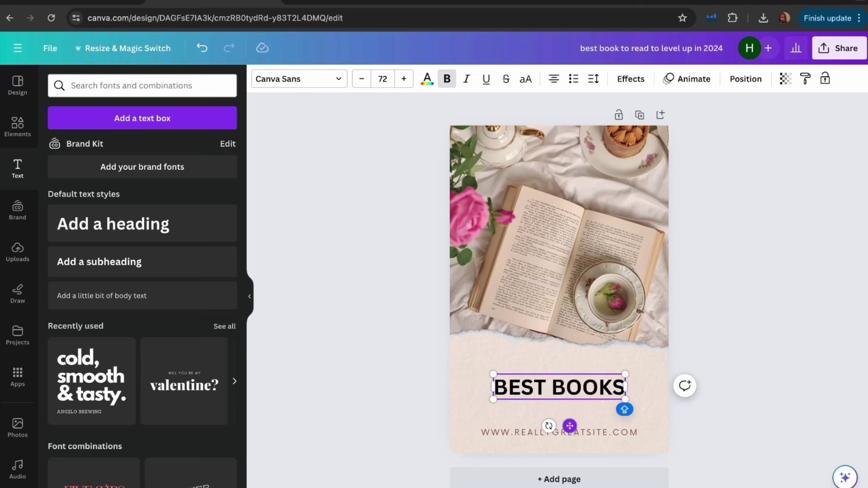
{"action": "key", "text": "BackSpace"}
{"action": "type", "text": "TO"}
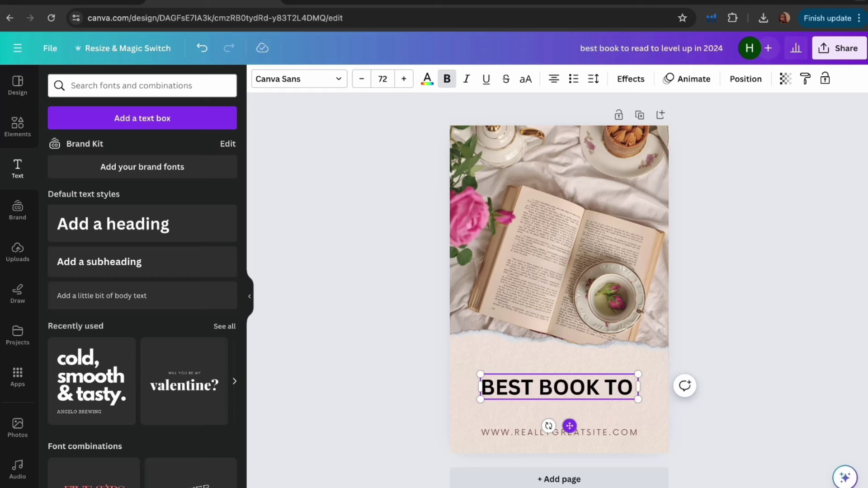
{"action": "type", "text": " READ TO "}
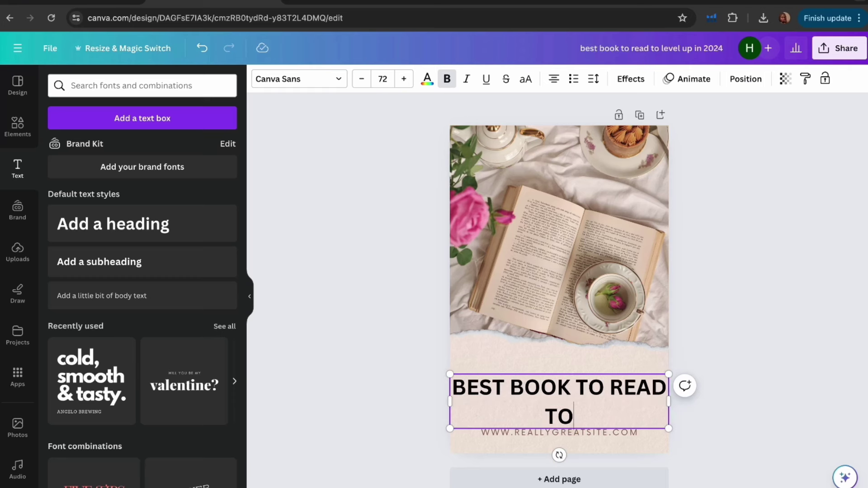
{"action": "type", "text": "LEVEL U"}
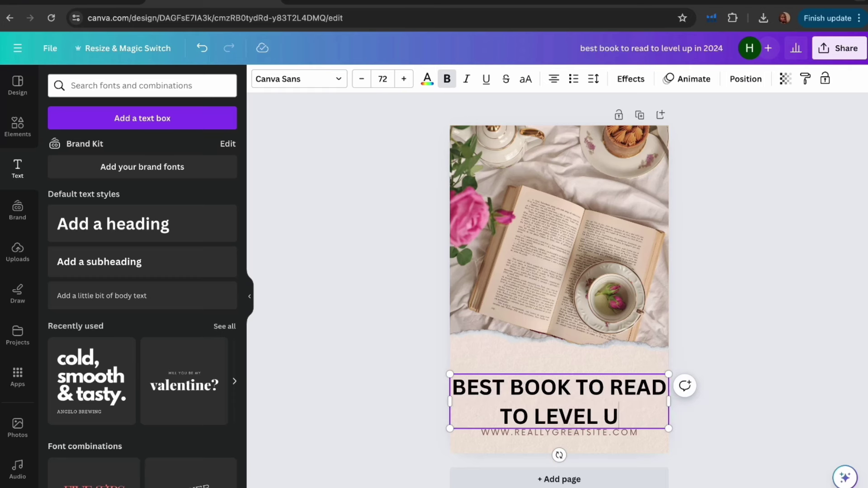
{"action": "type", "text": "P IN"}
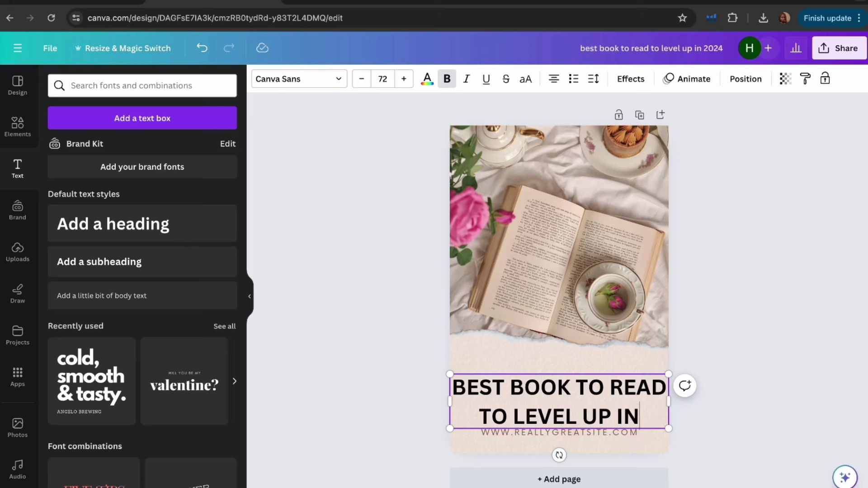
{"action": "type", "text": " 2024"}
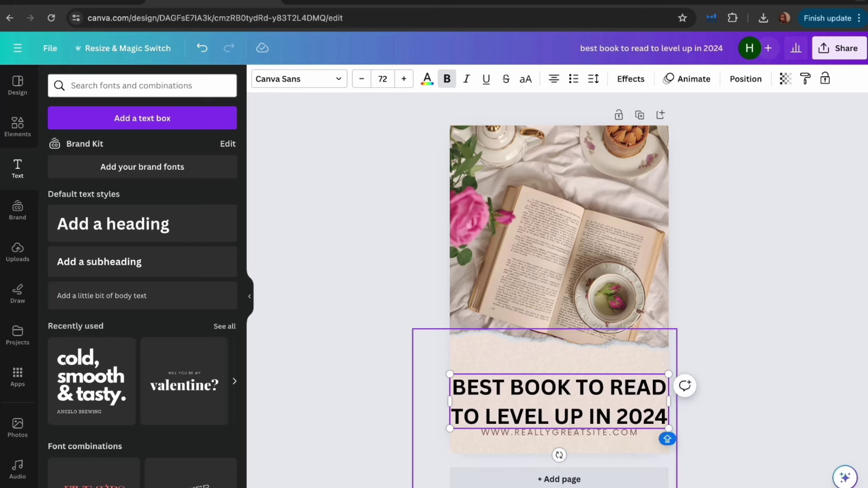
Scale the heading down to a font size of about 51.8, center it on the torn paper, and delete the website line.
{"action": "left_click_drag", "start_coordinate": [668, 428], "coordinate": [607, 413]}
{"action": "mouse_move", "coordinate": [562, 385]}
{"action": "left_mouse_down"}
{"action": "mouse_move", "coordinate": [614, 391]}
{"action": "mouse_move", "coordinate": [559, 398]}
{"action": "left_mouse_up"}
{"action": "left_click", "coordinate": [633, 390]}
{"action": "left_click", "coordinate": [588, 432]}
{"action": "key", "text": "Delete"}
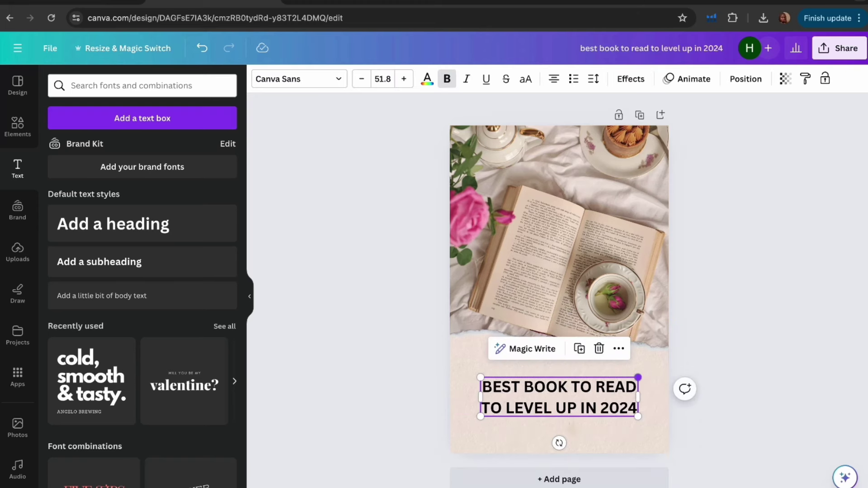
Enlarge the heading to a font size of about 62.3 so it fills more of the torn-paper area.
{"action": "left_click_drag", "start_coordinate": [638, 377], "coordinate": [655, 369]}
{"action": "left_click_drag", "start_coordinate": [654, 417], "coordinate": [647, 417]}
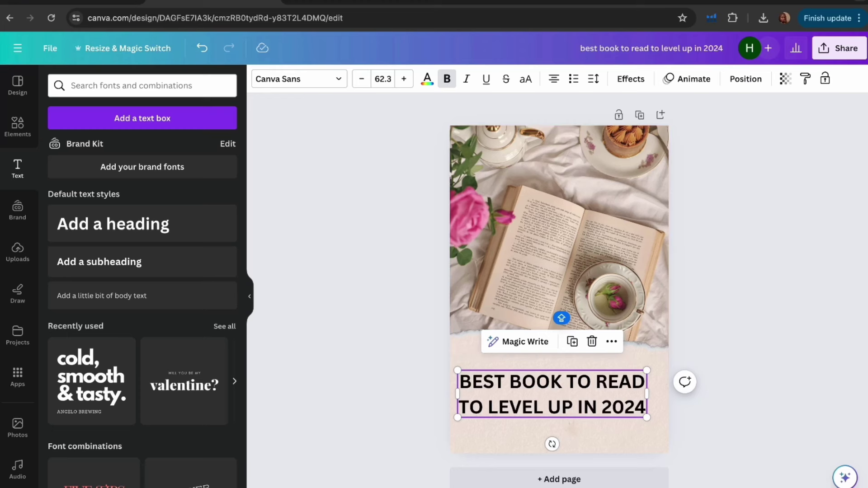
{"action": "left_click", "coordinate": [728, 352]}
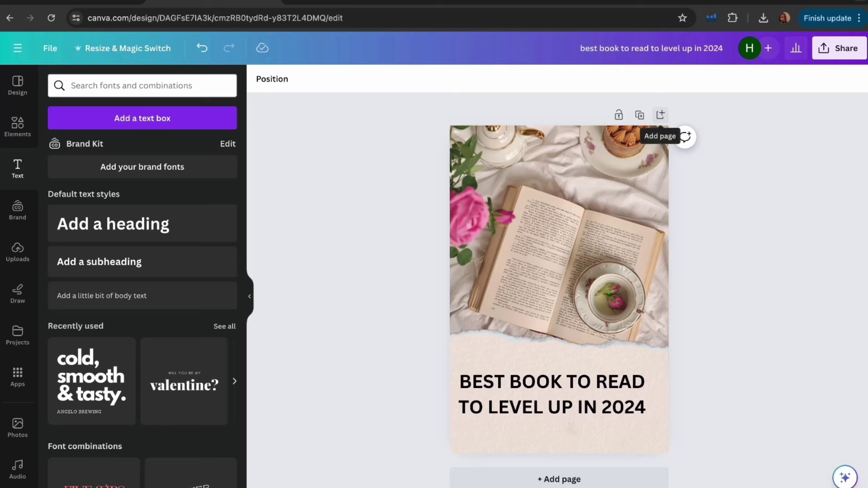
Duplicate the finished book pin as a second page.
{"action": "left_click", "coordinate": [640, 114]}
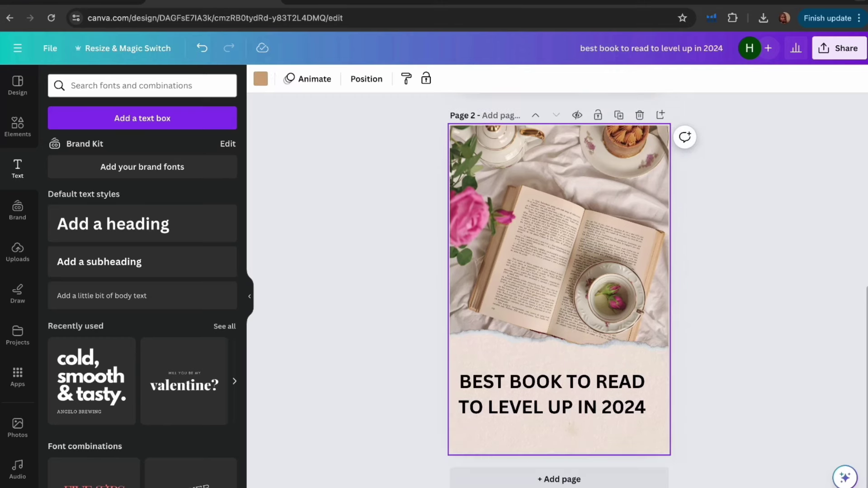
{"action": "scroll", "coordinate": [559, 290], "scroll_direction": "up", "scroll_amount": 8}
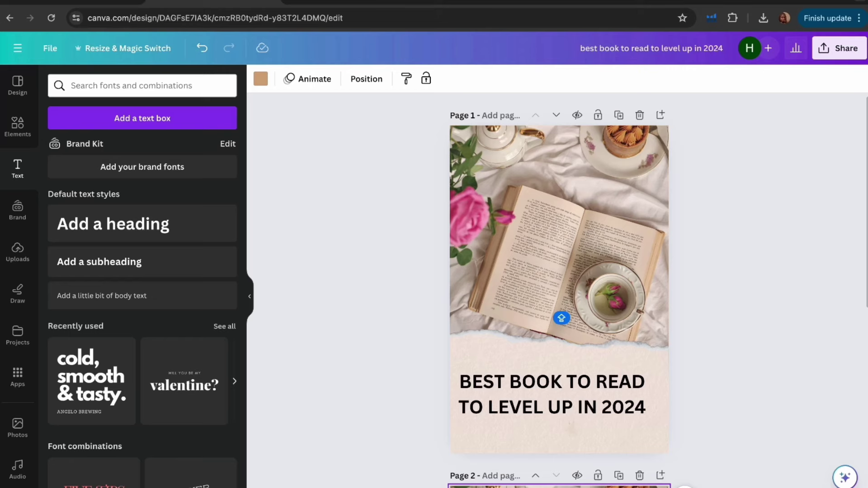
{"action": "scroll", "coordinate": [561, 318], "scroll_direction": "down", "scroll_amount": 2}
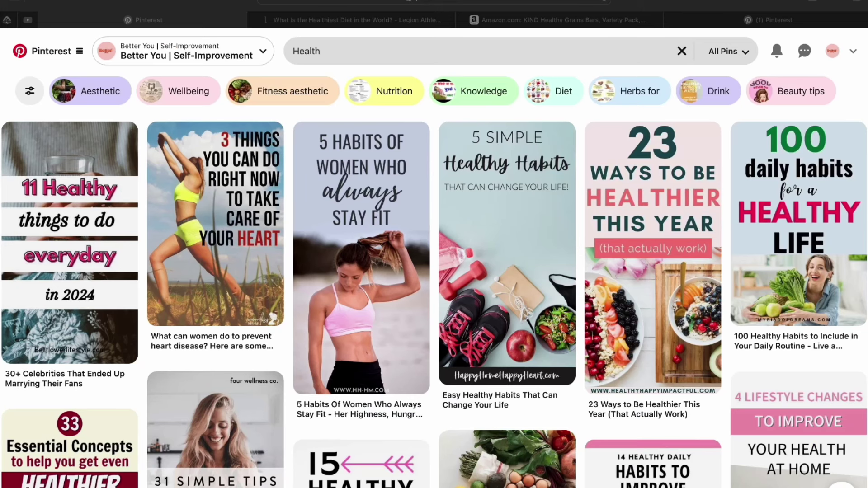
Switch to Pinterest and examine the Health search results for pin layouts, headlines, and image styles.
{"action": "scroll", "coordinate": [434, 298], "scroll_direction": "down", "scroll_amount": 5}
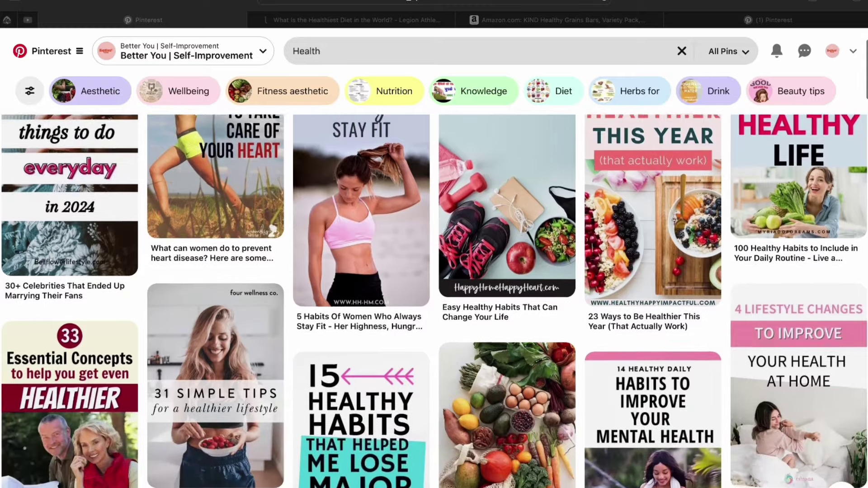
{"action": "scroll", "coordinate": [434, 298], "scroll_direction": "down", "scroll_amount": 5}
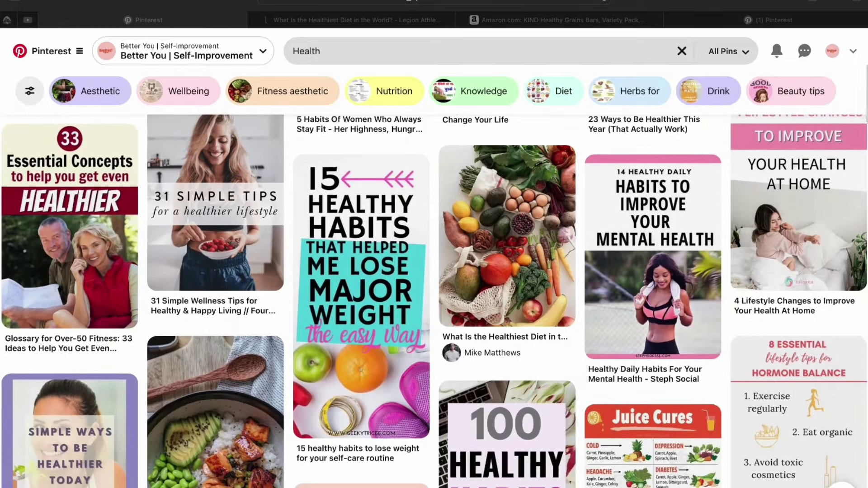
{"action": "scroll", "coordinate": [434, 298], "scroll_direction": "down", "scroll_amount": 4}
{"action": "scroll", "coordinate": [434, 298], "scroll_direction": "down", "scroll_amount": 4}
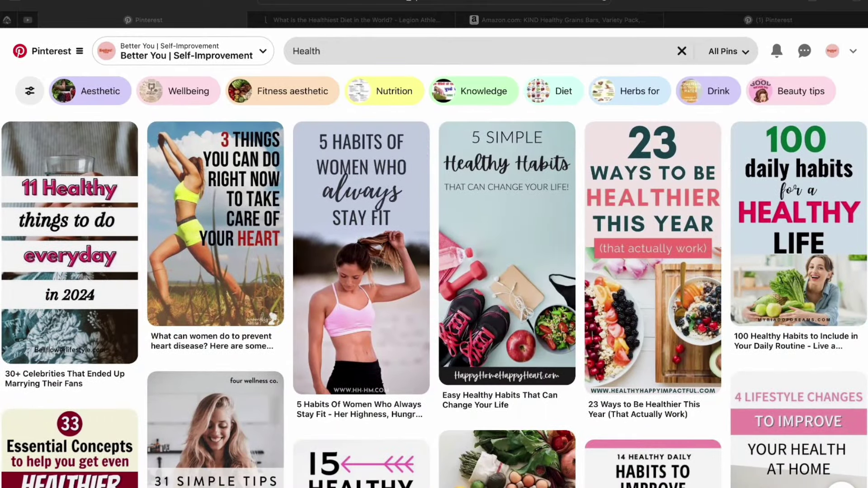
{"action": "scroll", "coordinate": [434, 298], "scroll_direction": "down", "scroll_amount": 5}
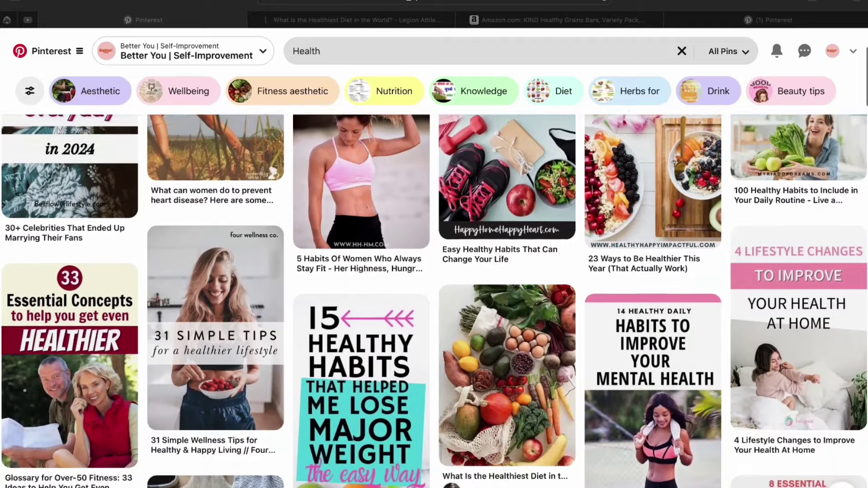
{"action": "scroll", "coordinate": [434, 298], "scroll_direction": "down", "scroll_amount": 5}
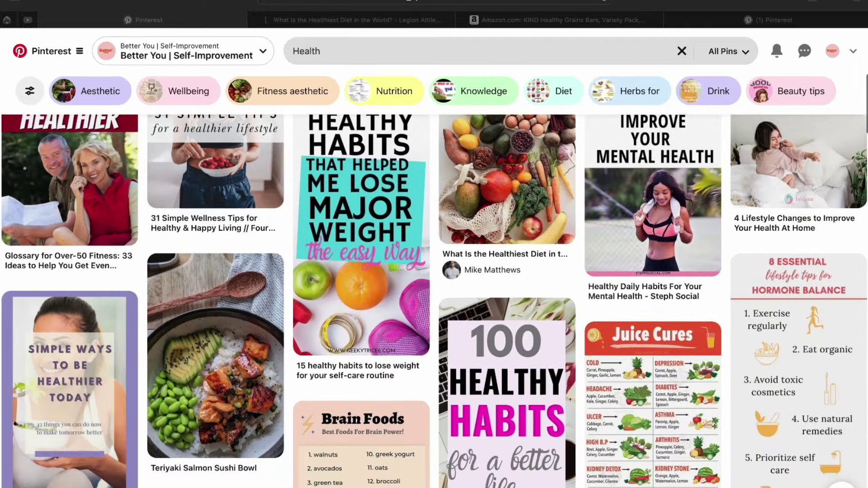
{"action": "scroll", "coordinate": [434, 298], "scroll_direction": "up", "scroll_amount": 3}
{"action": "scroll", "coordinate": [434, 298], "scroll_direction": "down", "scroll_amount": 4}
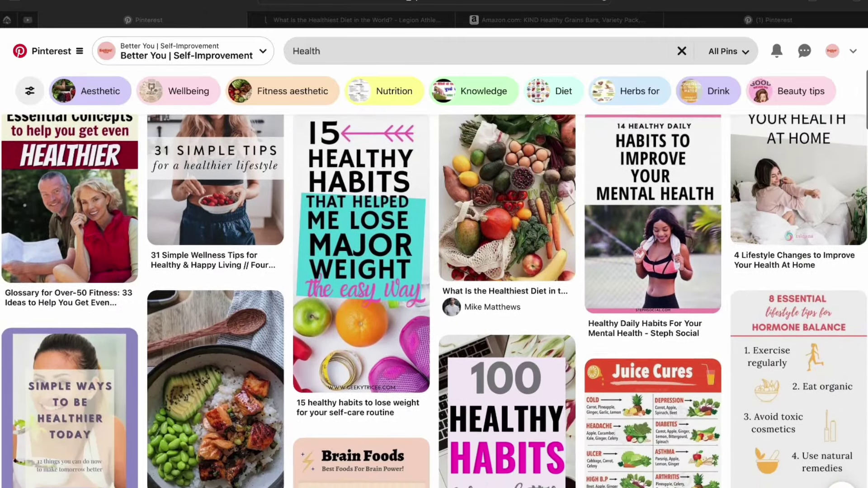
{"action": "scroll", "coordinate": [434, 299], "scroll_direction": "down", "scroll_amount": 3}
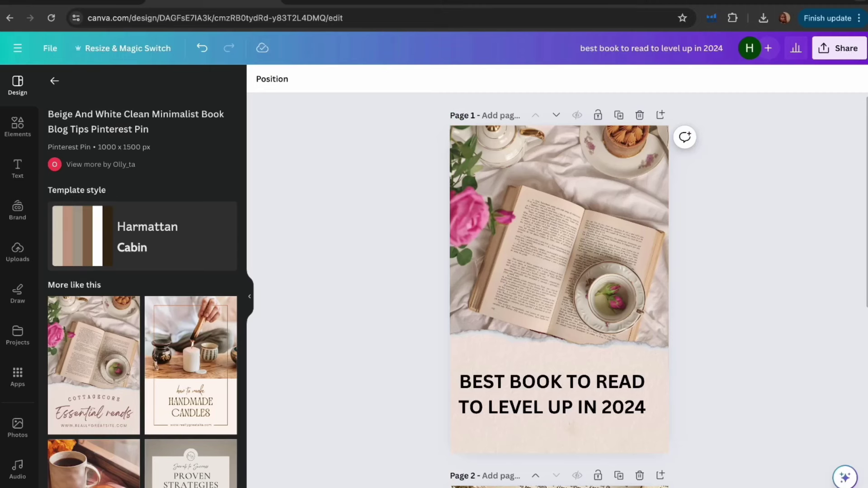
Switch to Canva and download all pages as PNG with the size multiplier set to 1.875.
{"action": "scroll", "coordinate": [559, 289], "scroll_direction": "down", "scroll_amount": 3}
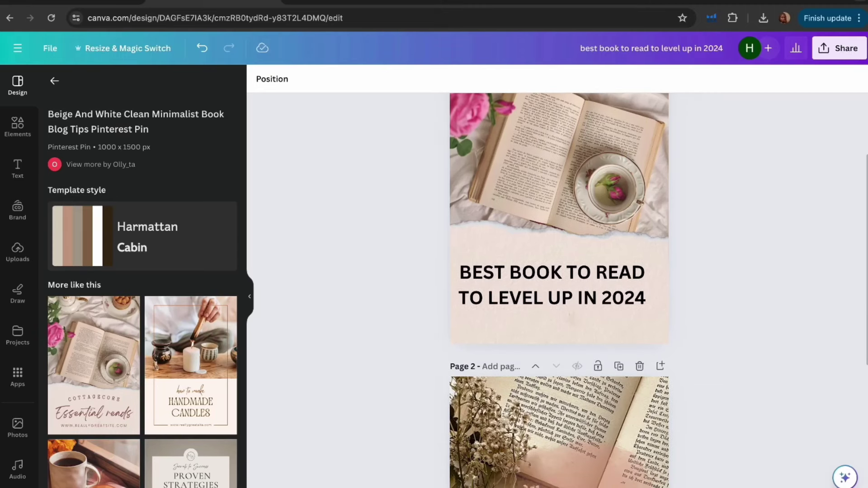
{"action": "left_click", "coordinate": [839, 49]}
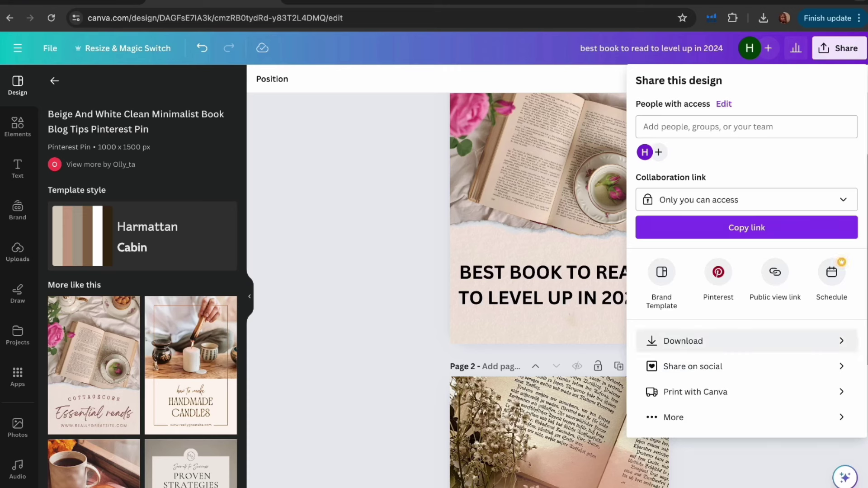
{"action": "left_click", "coordinate": [683, 342]}
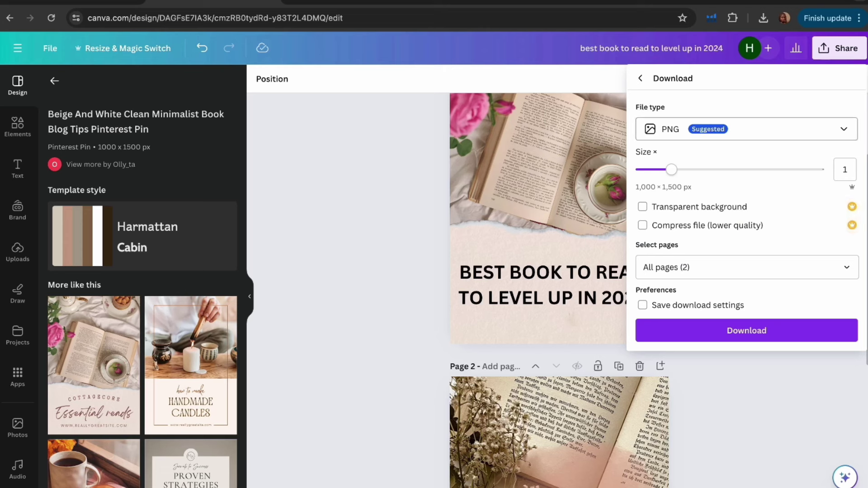
{"action": "left_click", "coordinate": [746, 129]}
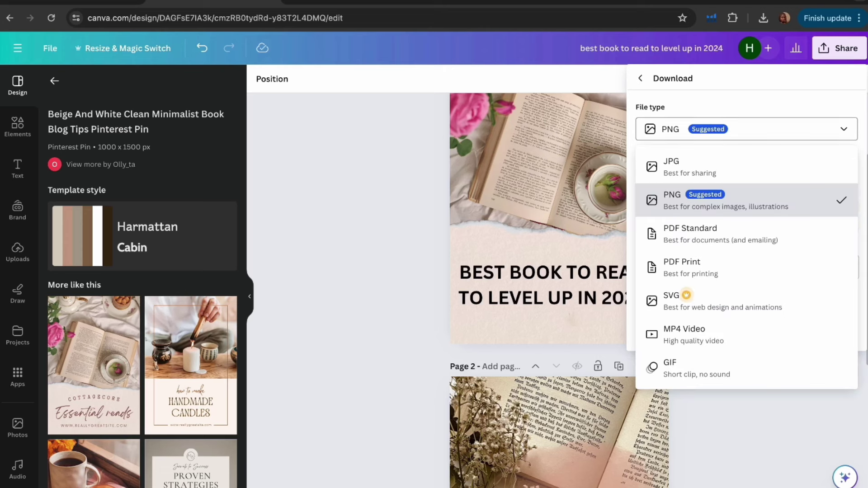
{"action": "left_click", "coordinate": [725, 200]}
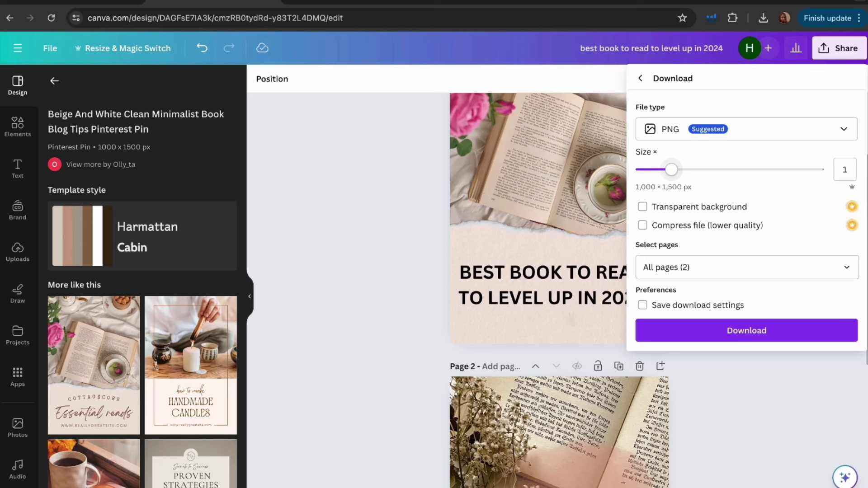
{"action": "left_click_drag", "start_coordinate": [672, 169], "coordinate": [733, 169]}
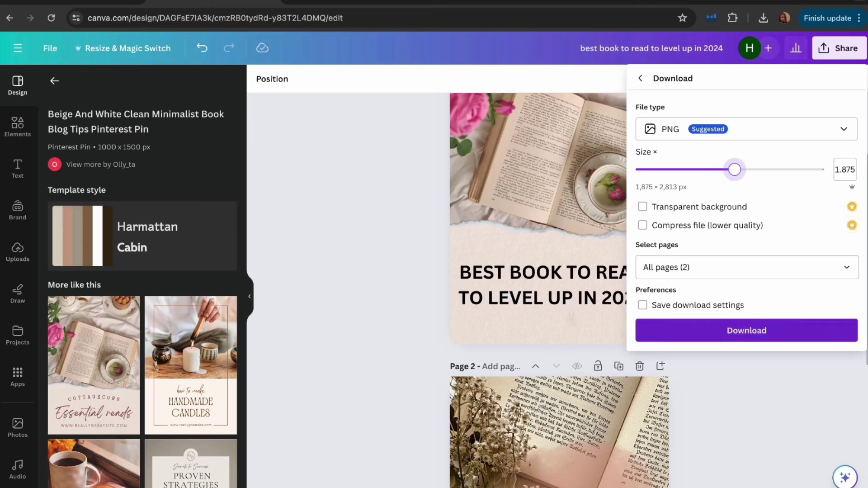
{"action": "left_click", "coordinate": [746, 330]}
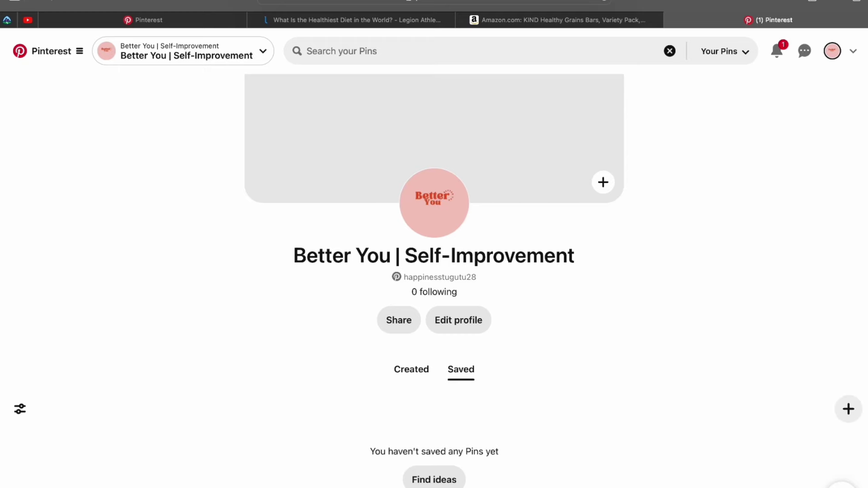
Create a new pin with the "Best Book To Read To Level Up In 2024" image and title it "BEST BOOKS FOR 2024".
{"action": "left_click", "coordinate": [849, 409]}
{"action": "left_click", "coordinate": [790, 462]}
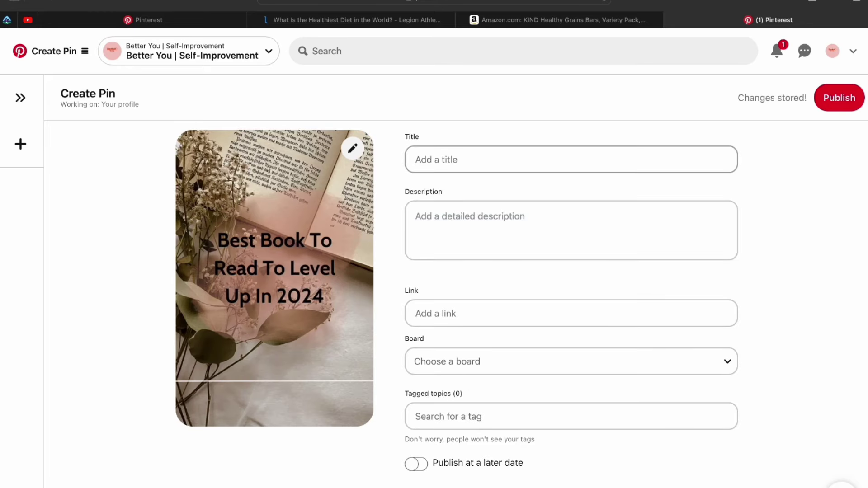
{"action": "left_click", "coordinate": [474, 160]}
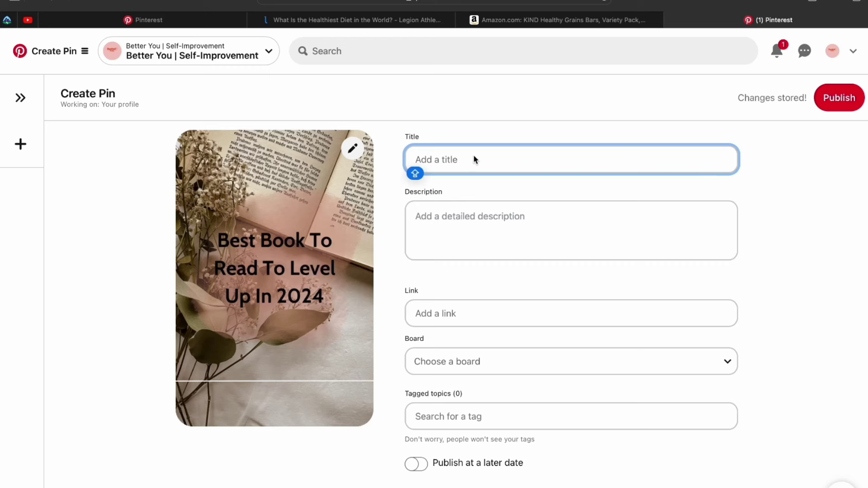
{"action": "type", "text": "BEST N"}
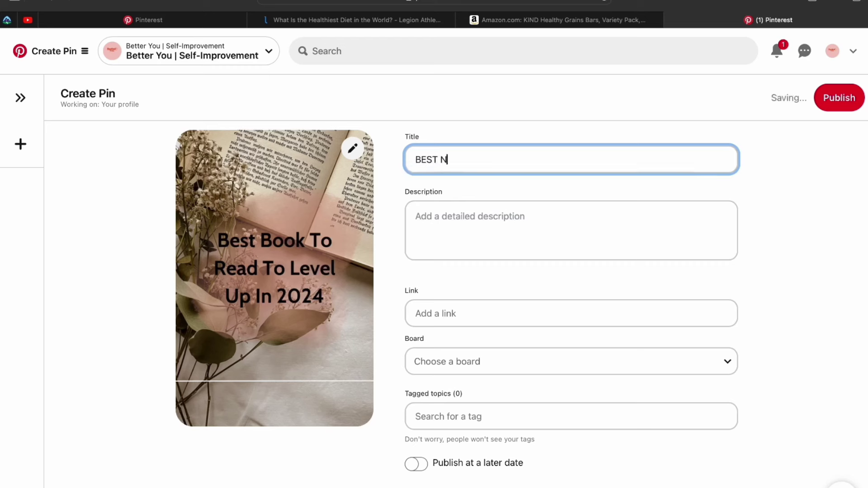
{"action": "key", "text": "BackSpace"}
{"action": "type", "text": "BOOK"}
{"action": "type", "text": "S FOR 2023"}
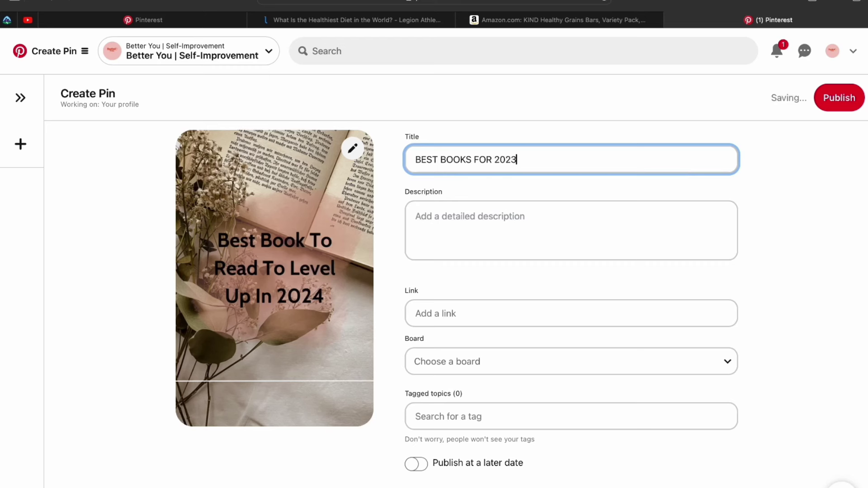
{"action": "key", "text": "BackSpace"}
{"action": "type", "text": "4"}
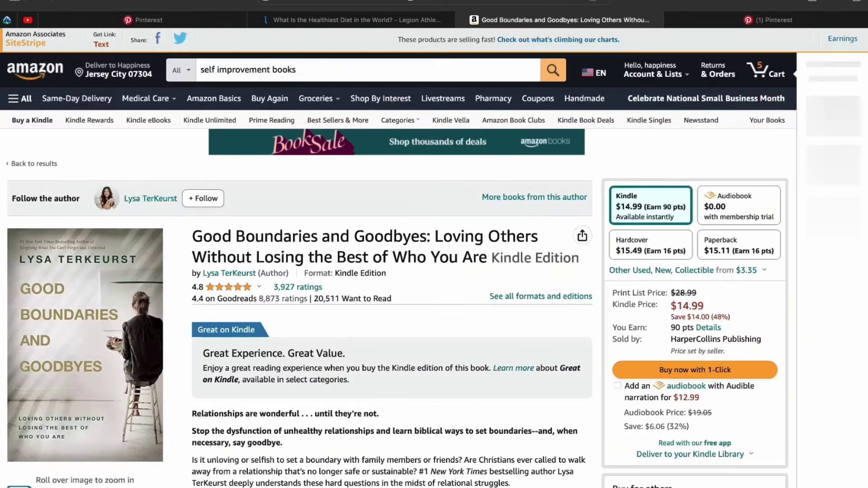
Copy the Amazon affiliate short link for Good Boundaries and Goodbyes and add it as the pin's link.
{"action": "left_click", "coordinate": [101, 44]}
{"action": "key", "text": "ctrl+c"}
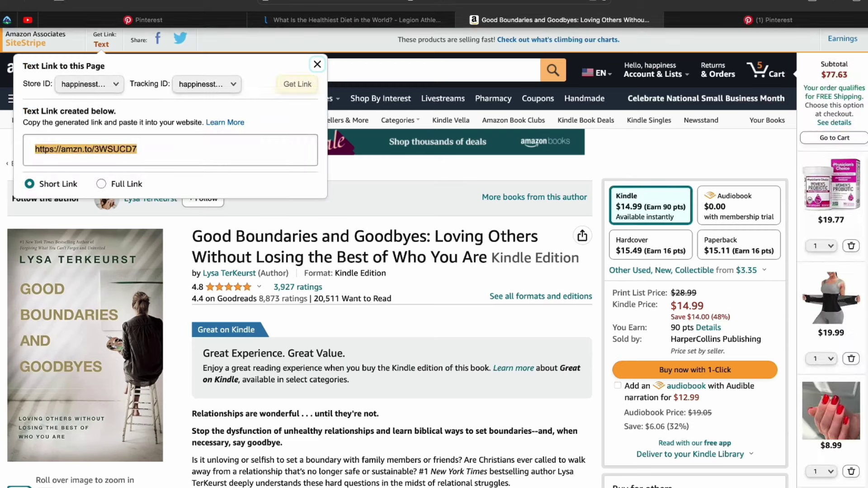
{"action": "key", "text": "ctrl+Tab"}
{"action": "left_click", "coordinate": [449, 316]}
{"action": "right_click", "coordinate": [449, 320]}
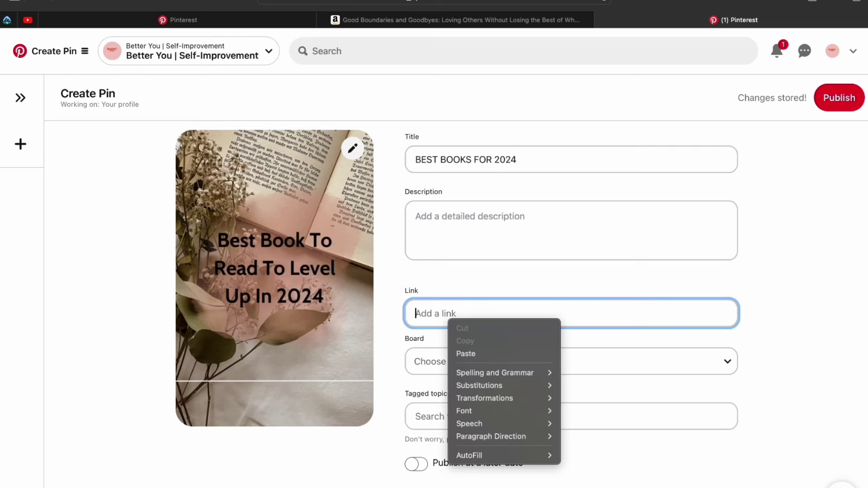
{"action": "left_click", "coordinate": [466, 354]}
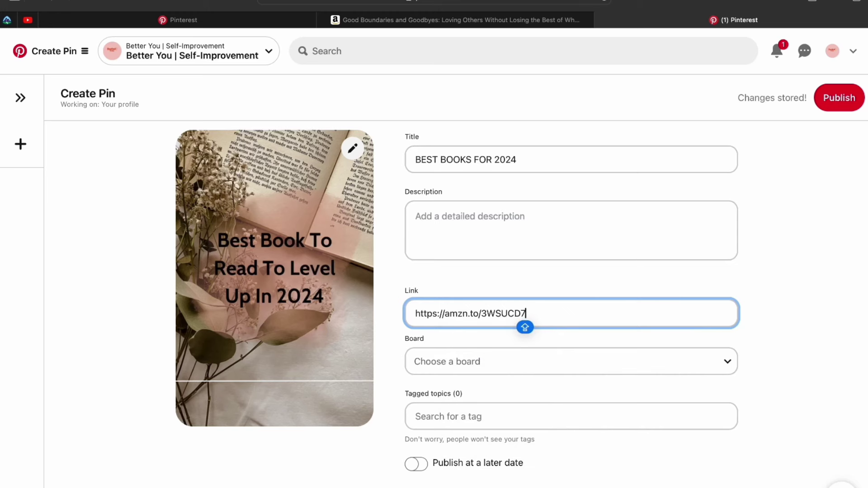
Tag the pin with Books to Read, Finance Book and Book Nerd Problems, and publish it to the BEST BOOKS board.
{"action": "left_click", "coordinate": [452, 416]}
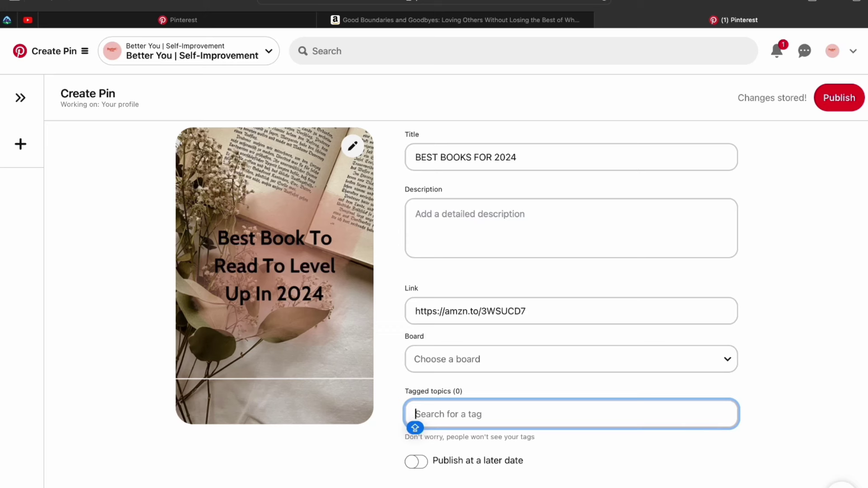
{"action": "type", "text": "BOOK"}
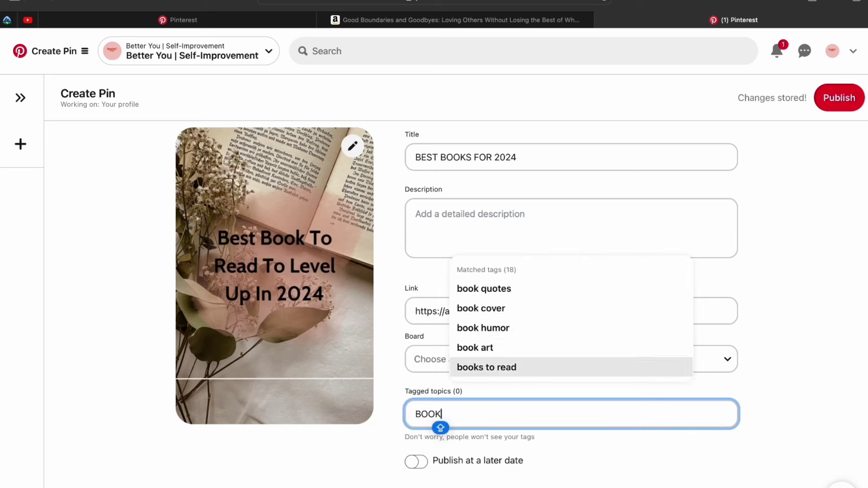
{"action": "key", "text": "Return"}
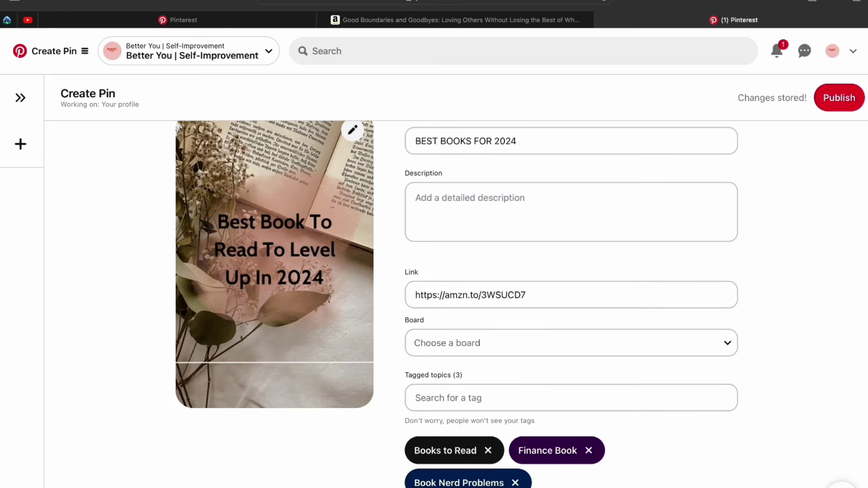
{"action": "scroll", "coordinate": [452, 271], "scroll_direction": "down", "scroll_amount": 2}
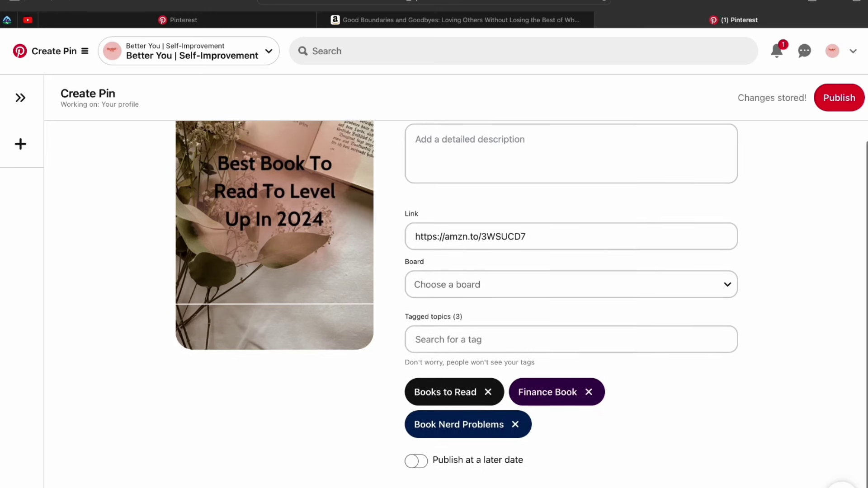
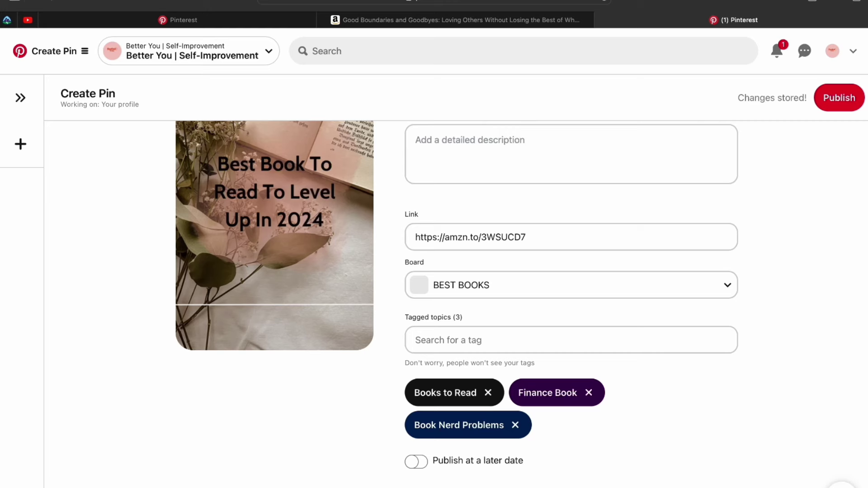
{"action": "scroll", "coordinate": [571, 280], "scroll_direction": "up", "scroll_amount": 2}
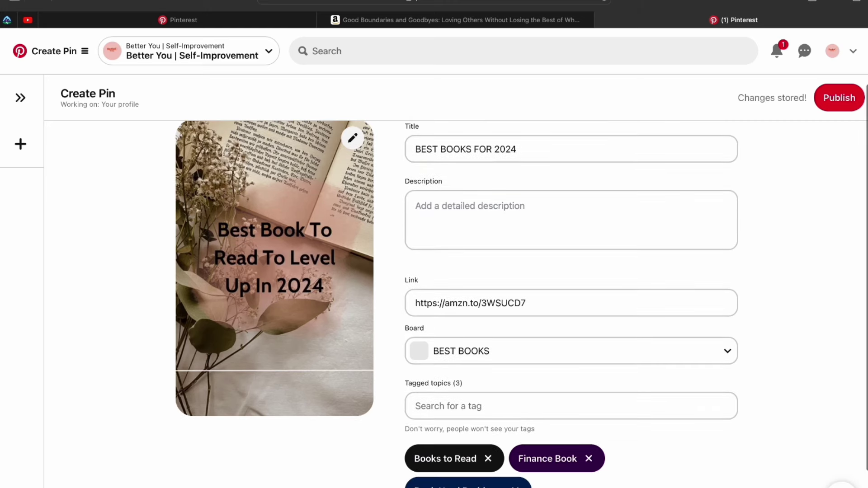
{"action": "left_click", "coordinate": [839, 97]}
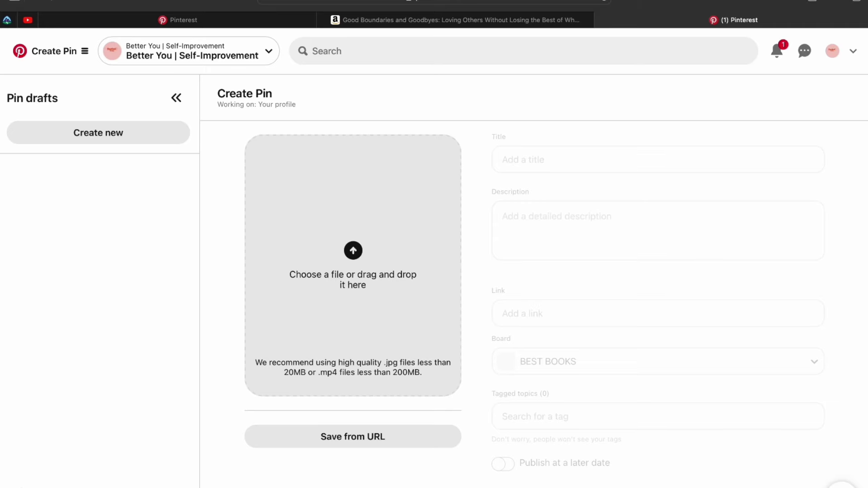
Open the published book pin from the profile's created pins and review its title, description and link.
{"action": "left_click", "coordinate": [833, 51]}
{"action": "scroll", "coordinate": [434, 293], "scroll_direction": "down", "scroll_amount": 3}
{"action": "left_click", "coordinate": [411, 313]}
{"action": "scroll", "coordinate": [412, 313], "scroll_direction": "down", "scroll_amount": 2}
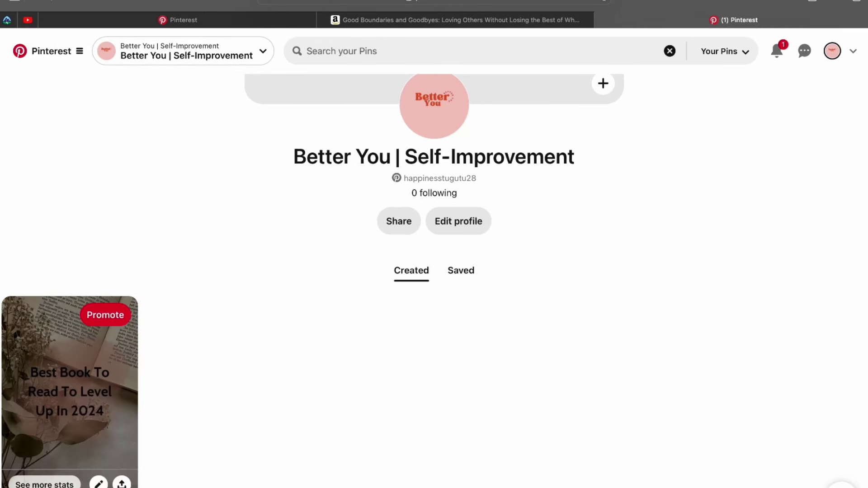
{"action": "left_click", "coordinate": [69, 389]}
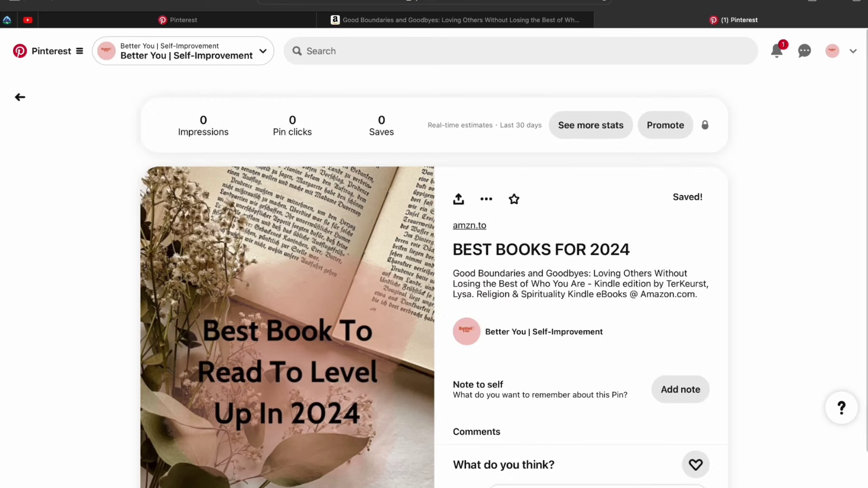
{"action": "scroll", "coordinate": [434, 272], "scroll_direction": "down", "scroll_amount": 4}
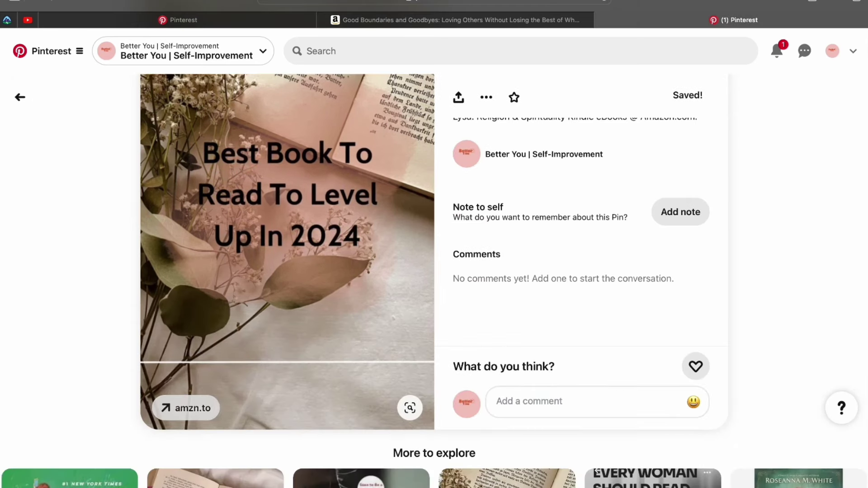
{"action": "scroll", "coordinate": [434, 271], "scroll_direction": "up", "scroll_amount": 4}
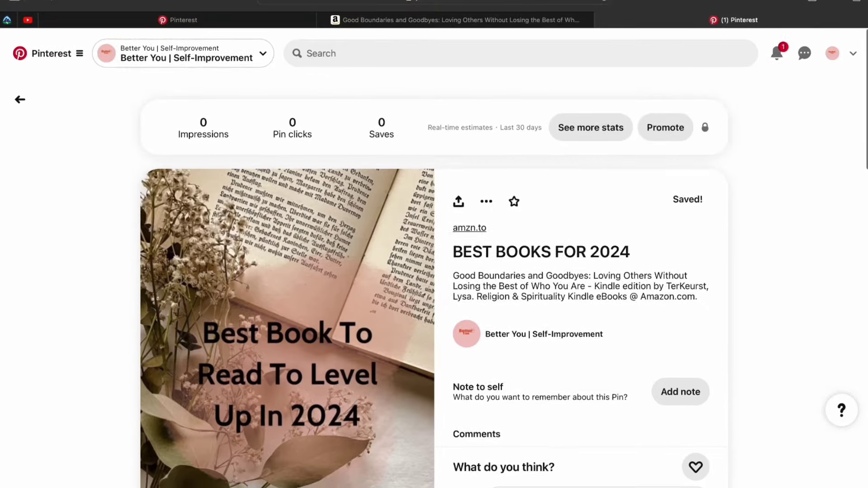
{"action": "scroll", "coordinate": [434, 281], "scroll_direction": "down", "scroll_amount": 1}
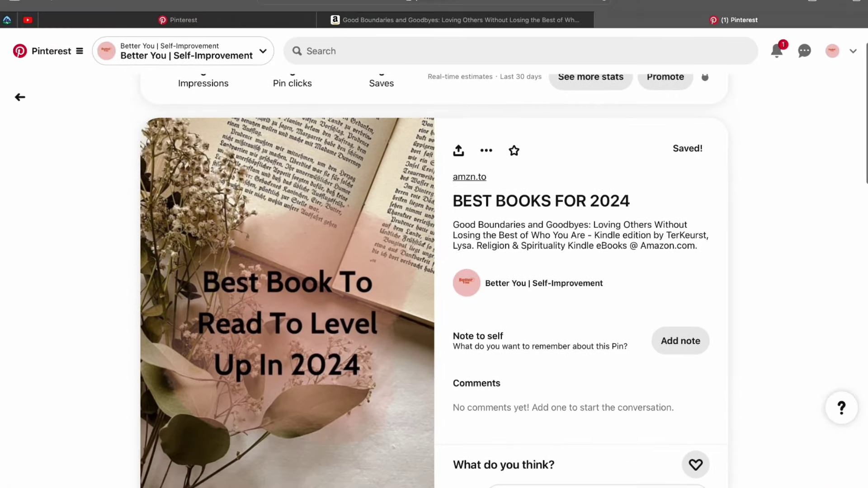
Follow the pin's amzn.to link and check the Amazon product page it leads to.
{"action": "left_click", "coordinate": [469, 177]}
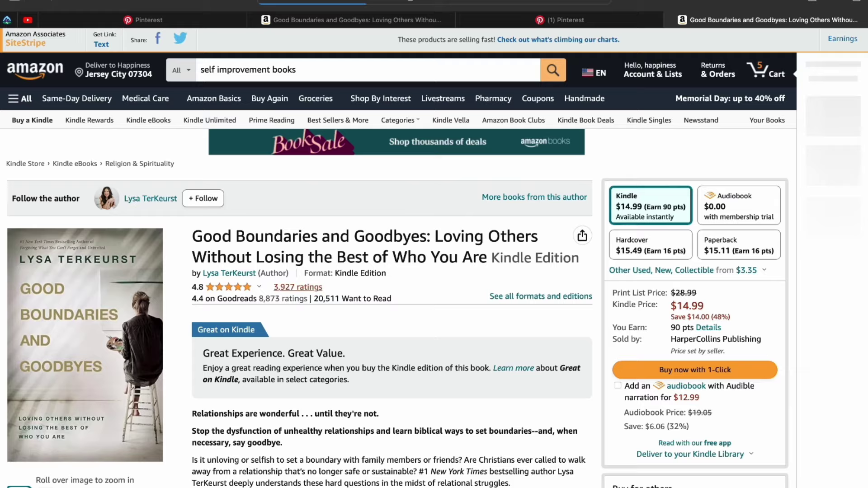
{"action": "scroll", "coordinate": [299, 272], "scroll_direction": "down", "scroll_amount": 4}
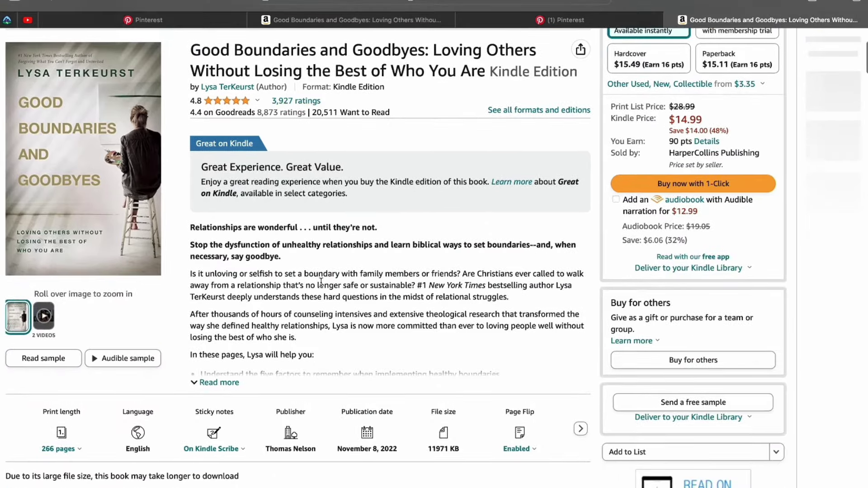
{"action": "scroll", "coordinate": [321, 282], "scroll_direction": "up", "scroll_amount": 5}
{"action": "scroll", "coordinate": [320, 283], "scroll_direction": "down", "scroll_amount": 1}
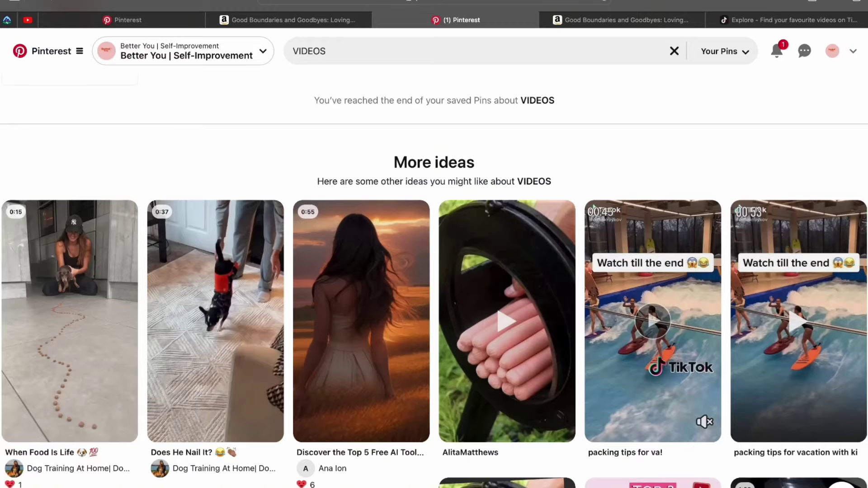
Examine the Pinterest results for VIDEOS for video pin styles and topics.
{"action": "scroll", "coordinate": [507, 190], "scroll_direction": "down", "scroll_amount": 3}
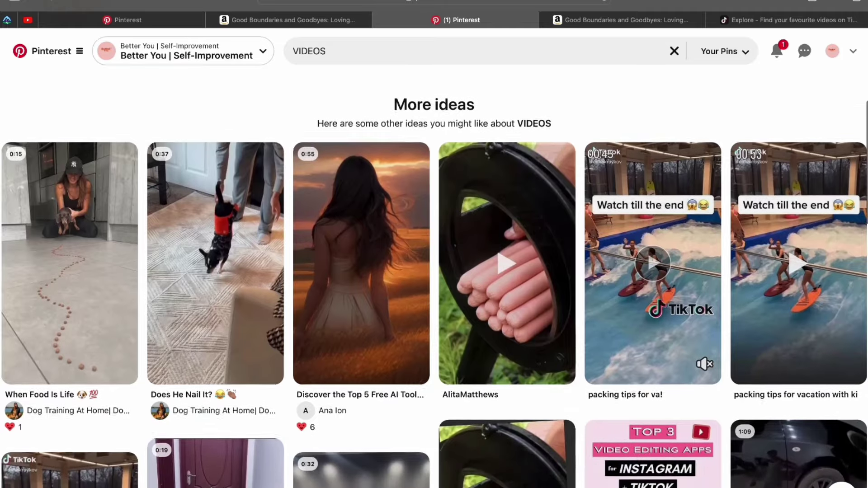
{"action": "scroll", "coordinate": [506, 190], "scroll_direction": "down", "scroll_amount": 5}
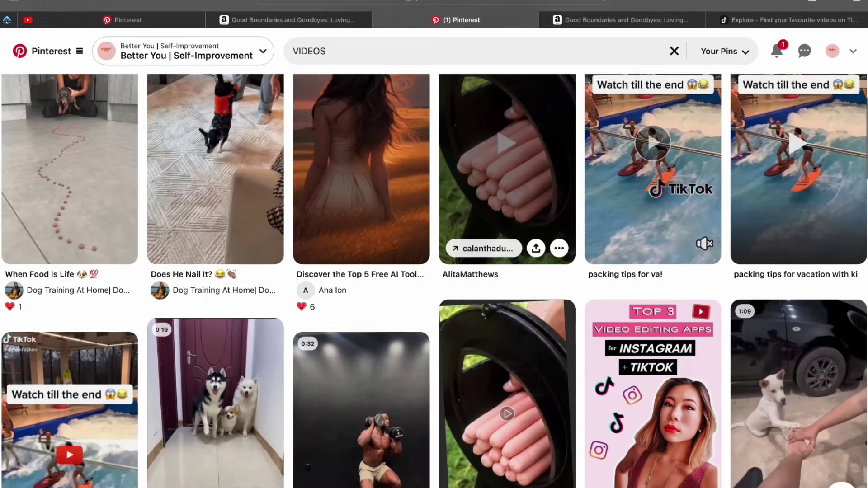
{"action": "scroll", "coordinate": [506, 190], "scroll_direction": "down", "scroll_amount": 4}
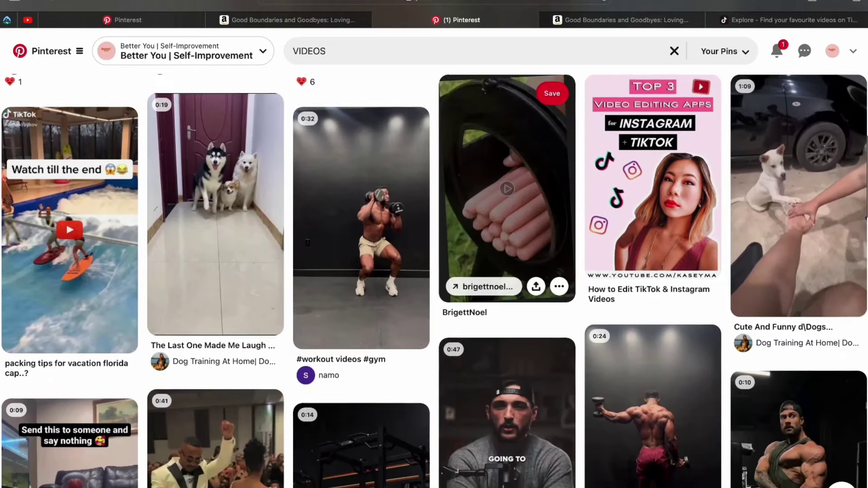
{"action": "scroll", "coordinate": [506, 190], "scroll_direction": "down", "scroll_amount": 1}
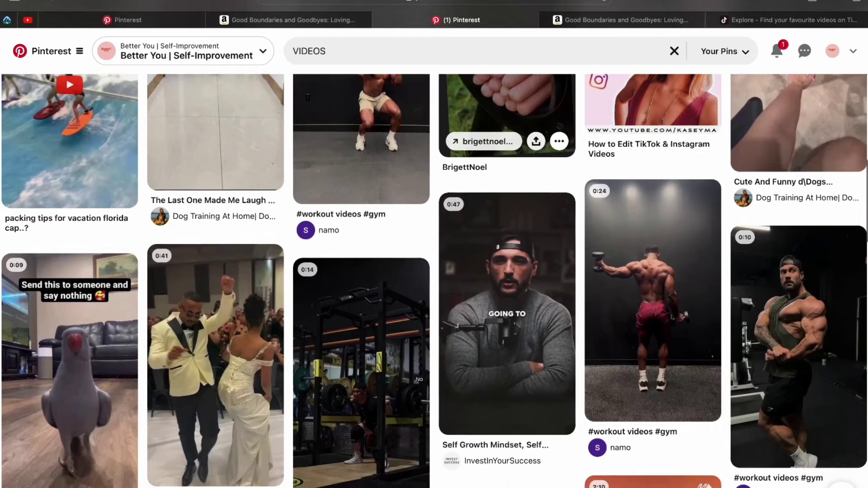
{"action": "scroll", "coordinate": [507, 190], "scroll_direction": "down", "scroll_amount": 1}
{"action": "scroll", "coordinate": [506, 190], "scroll_direction": "down", "scroll_amount": 2}
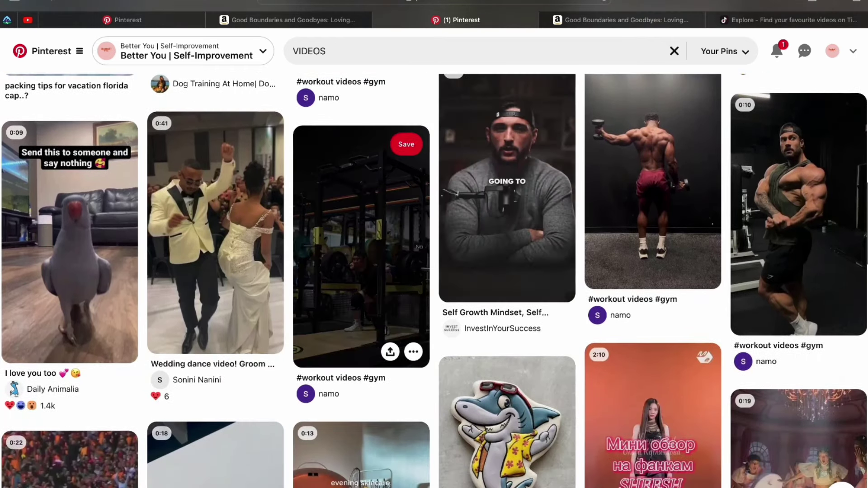
{"action": "scroll", "coordinate": [362, 226], "scroll_direction": "down", "scroll_amount": 2}
{"action": "scroll", "coordinate": [362, 226], "scroll_direction": "down", "scroll_amount": 3}
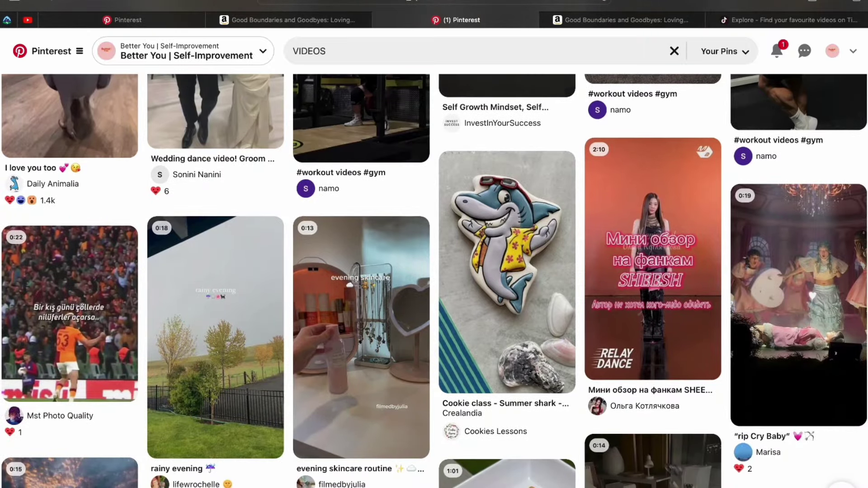
{"action": "scroll", "coordinate": [434, 280], "scroll_direction": "down", "scroll_amount": 1}
{"action": "scroll", "coordinate": [434, 280], "scroll_direction": "down", "scroll_amount": 2}
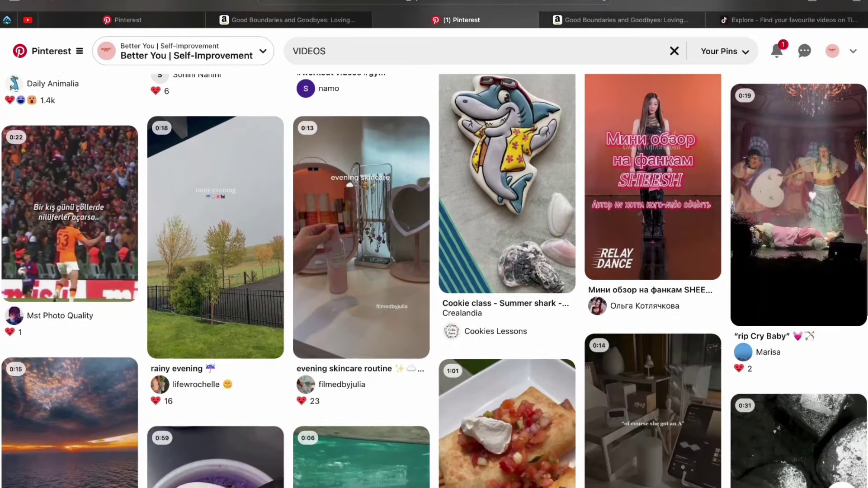
{"action": "scroll", "coordinate": [361, 226], "scroll_direction": "down", "scroll_amount": 2}
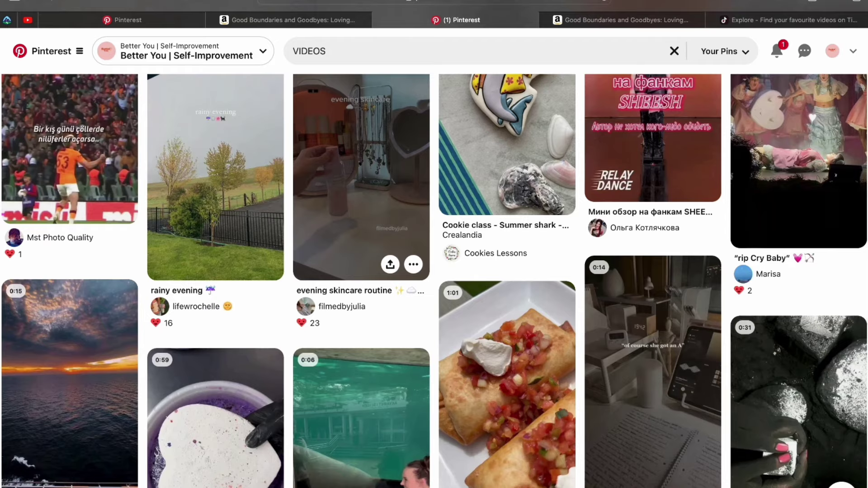
{"action": "scroll", "coordinate": [362, 226], "scroll_direction": "down", "scroll_amount": 2}
{"action": "scroll", "coordinate": [362, 172], "scroll_direction": "down", "scroll_amount": 3}
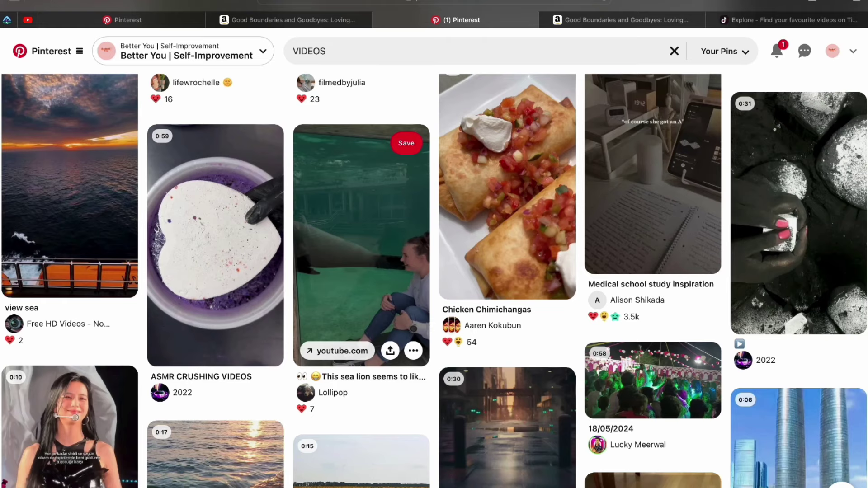
{"action": "scroll", "coordinate": [434, 280], "scroll_direction": "down", "scroll_amount": 3}
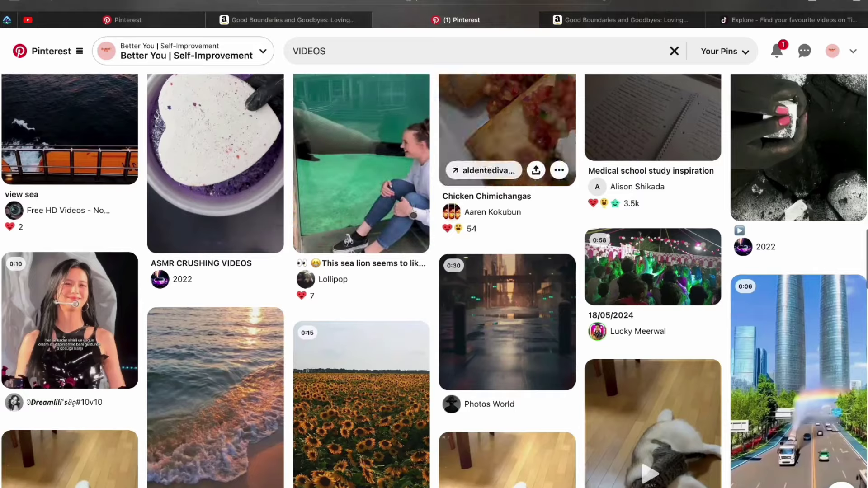
Switch to TikTok and look through the trending videos on its Explore page.
{"action": "left_click", "coordinate": [788, 20]}
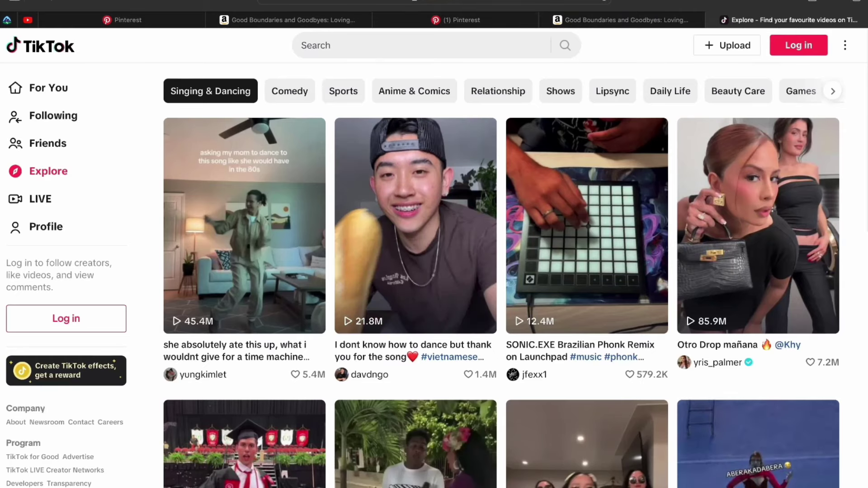
{"action": "scroll", "coordinate": [656, 433], "scroll_direction": "down", "scroll_amount": 5}
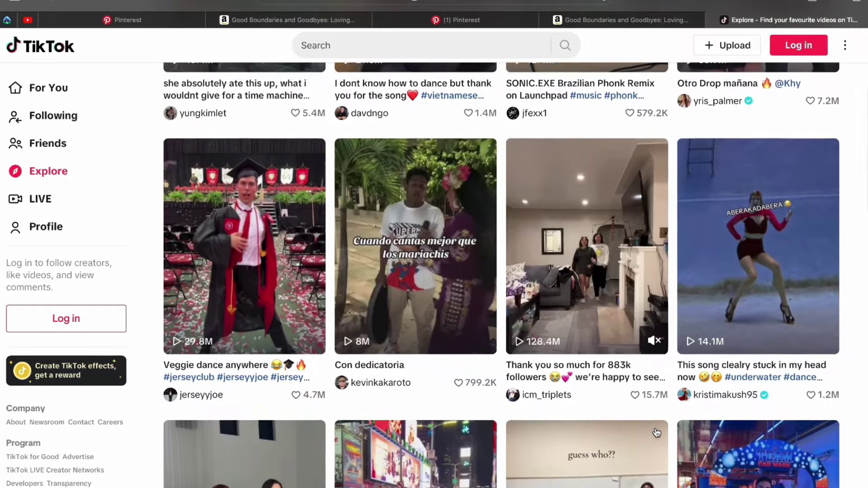
{"action": "scroll", "coordinate": [657, 433], "scroll_direction": "down", "scroll_amount": 2}
{"action": "scroll", "coordinate": [656, 432], "scroll_direction": "up", "scroll_amount": 7}
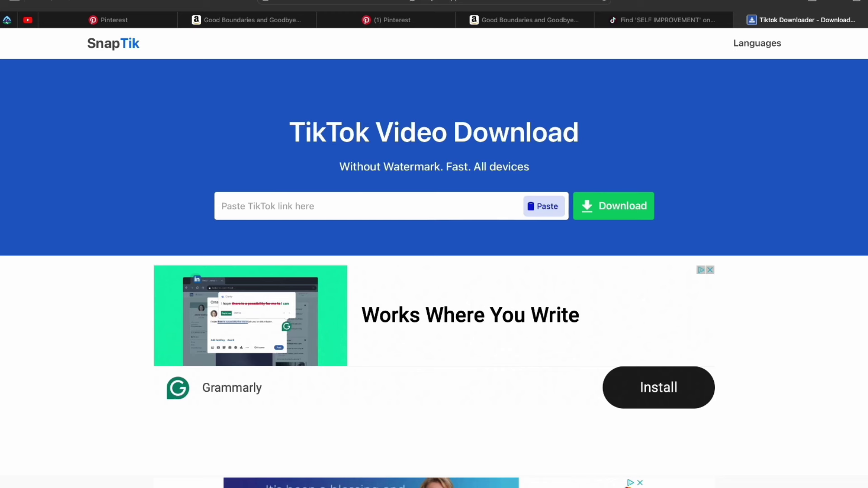
Look over the SnapTik page for downloading TikTok videos without a watermark, including its link entry field.
{"action": "left_click", "coordinate": [222, 206]}
{"action": "scroll", "coordinate": [434, 248], "scroll_direction": "down", "scroll_amount": 3}
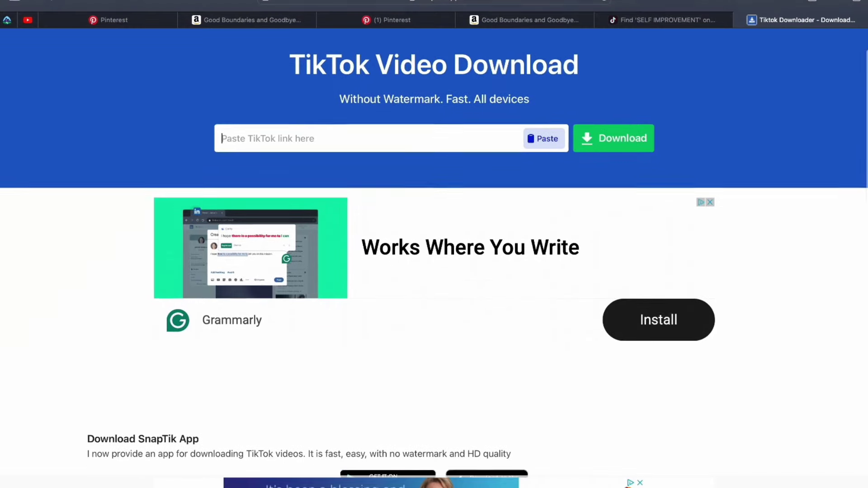
{"action": "scroll", "coordinate": [434, 247], "scroll_direction": "down", "scroll_amount": 3}
{"action": "scroll", "coordinate": [434, 248], "scroll_direction": "up", "scroll_amount": 5}
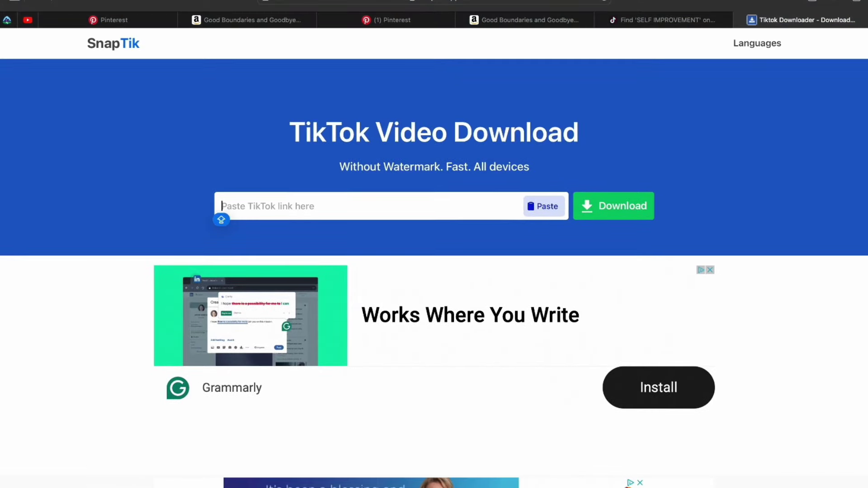
Switch back to Pinterest and view the created pins on the Better You | Self-Improvement profile.
{"action": "left_click", "coordinate": [387, 20]}
{"action": "scroll", "coordinate": [434, 280], "scroll_direction": "up", "scroll_amount": 10}
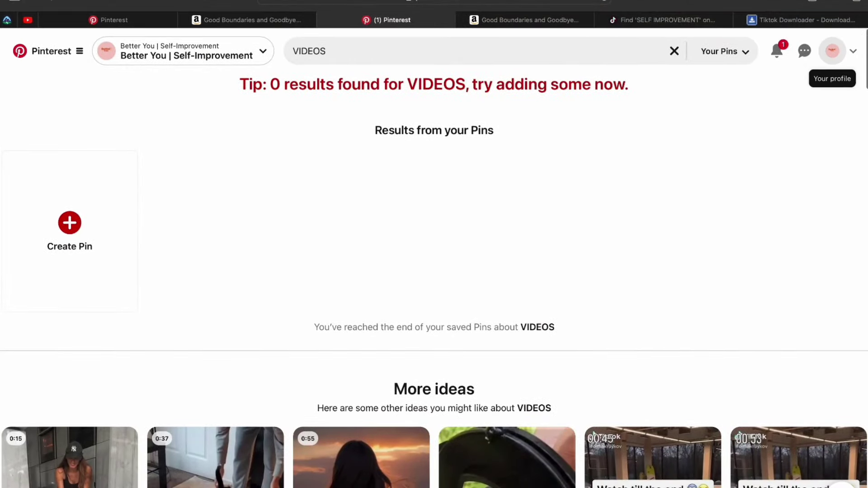
{"action": "left_click", "coordinate": [832, 51]}
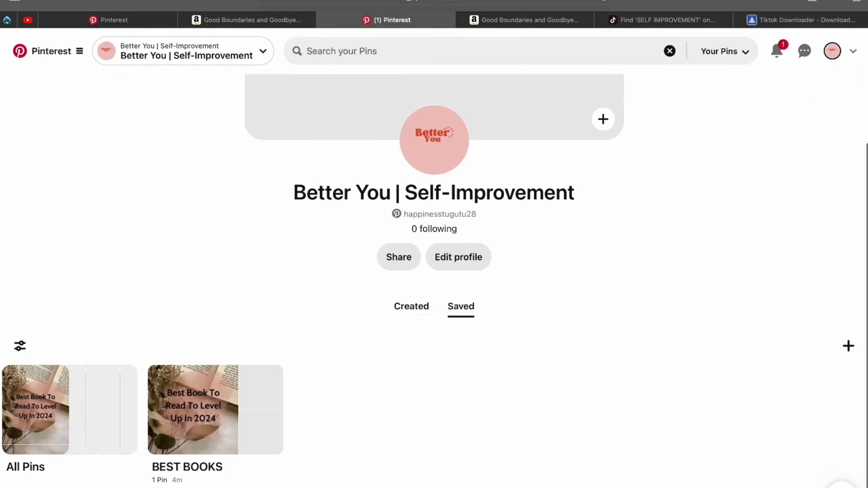
{"action": "left_click", "coordinate": [412, 304]}
{"action": "scroll", "coordinate": [412, 303], "scroll_direction": "down", "scroll_amount": 5}
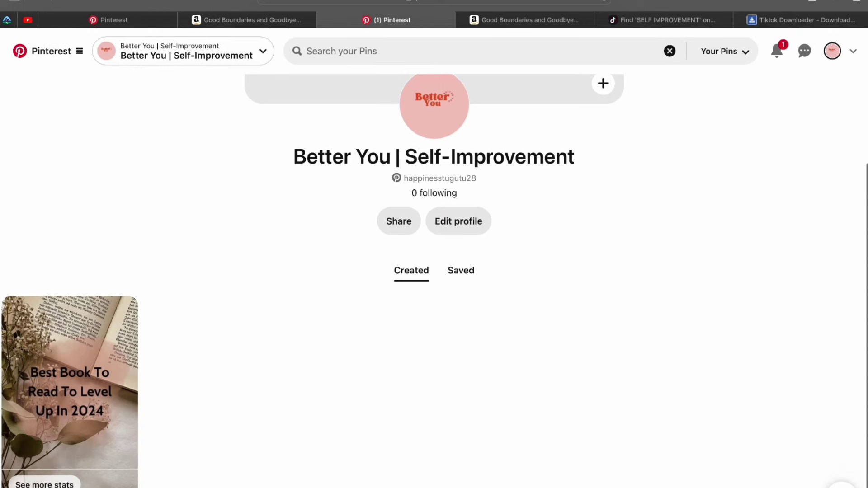
Start a new pin from the profile's saved boards and upload the video file to it.
{"action": "left_click", "coordinate": [461, 270]}
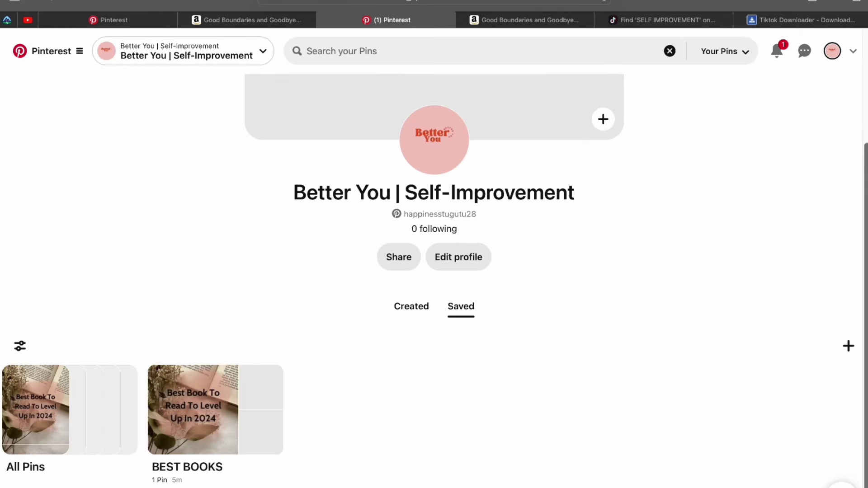
{"action": "left_click", "coordinate": [849, 346]}
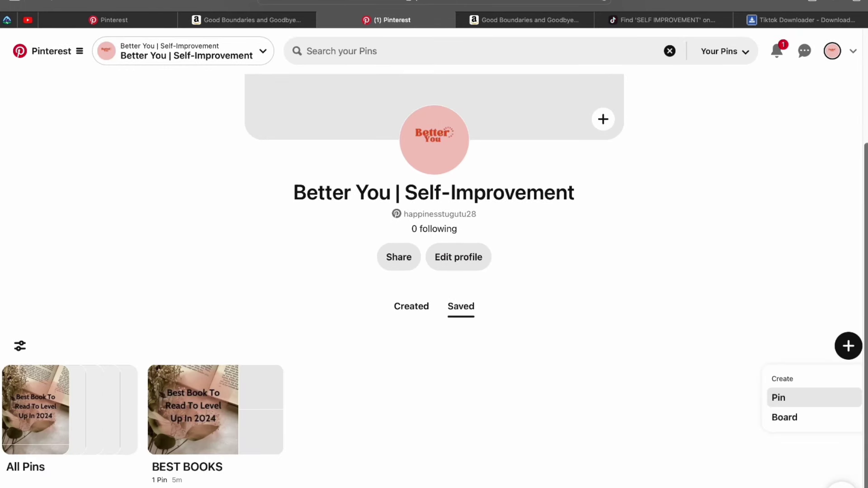
{"action": "left_click", "coordinate": [782, 395]}
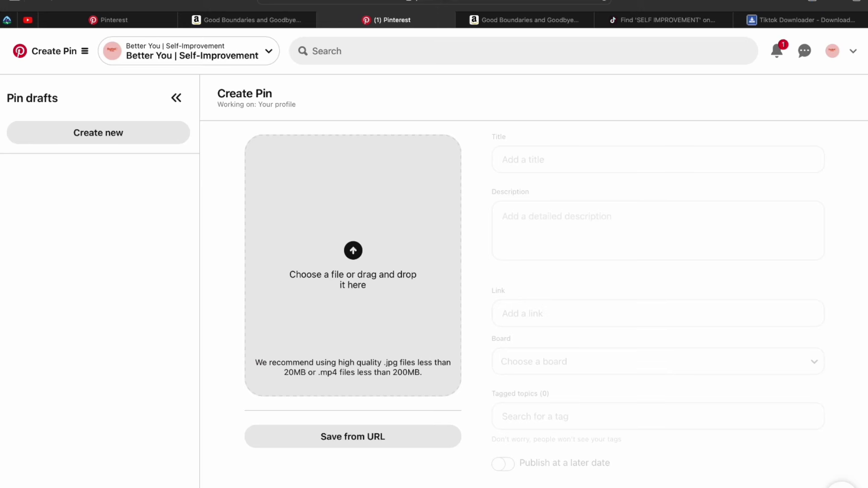
{"action": "left_click", "coordinate": [353, 265]}
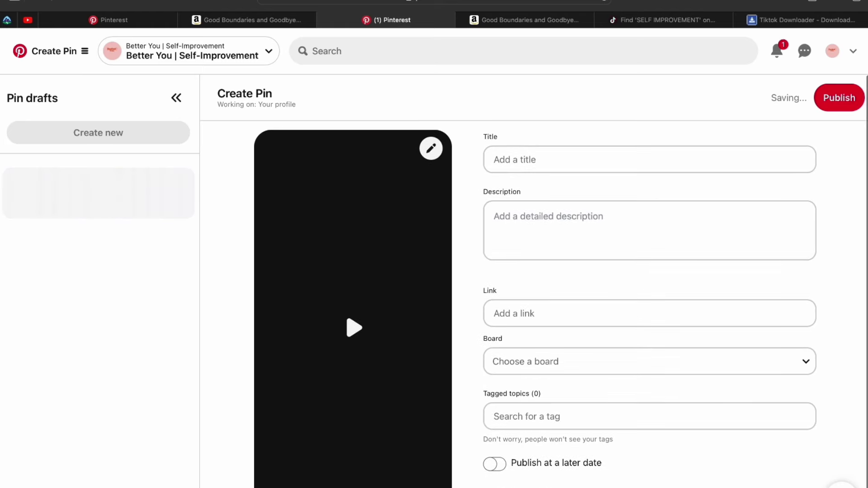
Examine the video pin's title, description, link, board and tagged topics fields, including the list of available boards.
{"action": "left_click", "coordinate": [649, 159]}
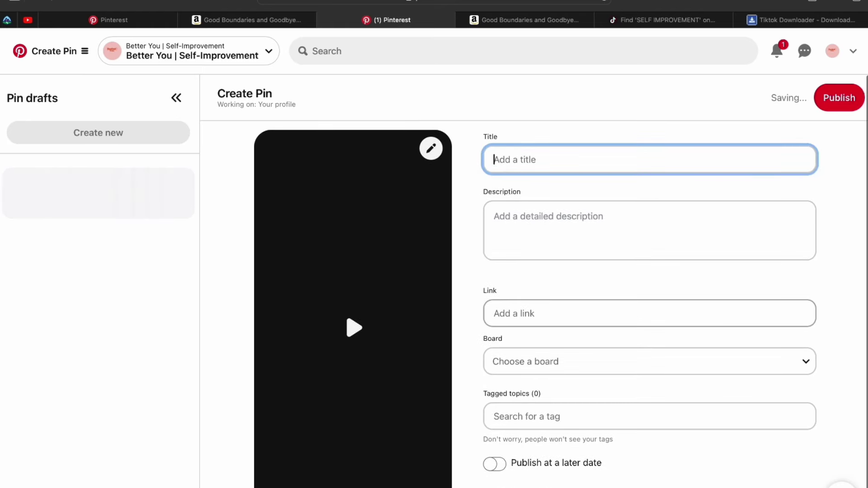
{"action": "left_click", "coordinate": [650, 314]}
{"action": "scroll", "coordinate": [650, 313], "scroll_direction": "down", "scroll_amount": 1}
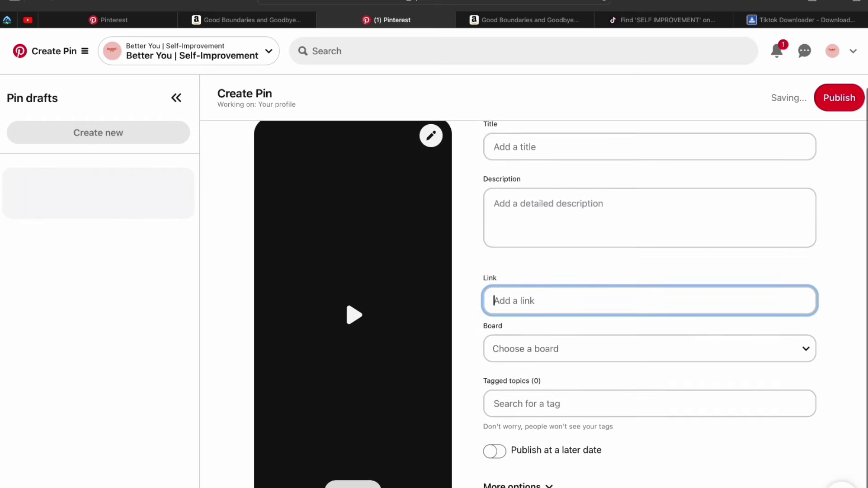
{"action": "left_click", "coordinate": [650, 349]}
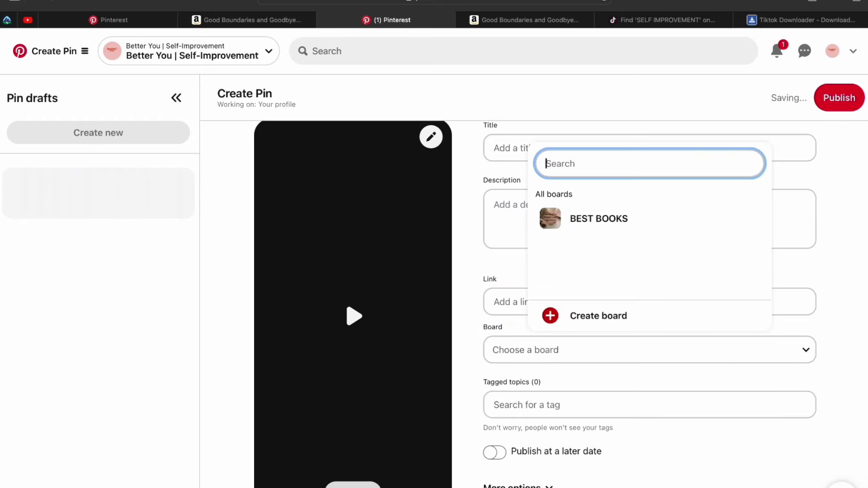
{"action": "left_click", "coordinate": [650, 350]}
{"action": "scroll", "coordinate": [649, 405], "scroll_direction": "down", "scroll_amount": 1}
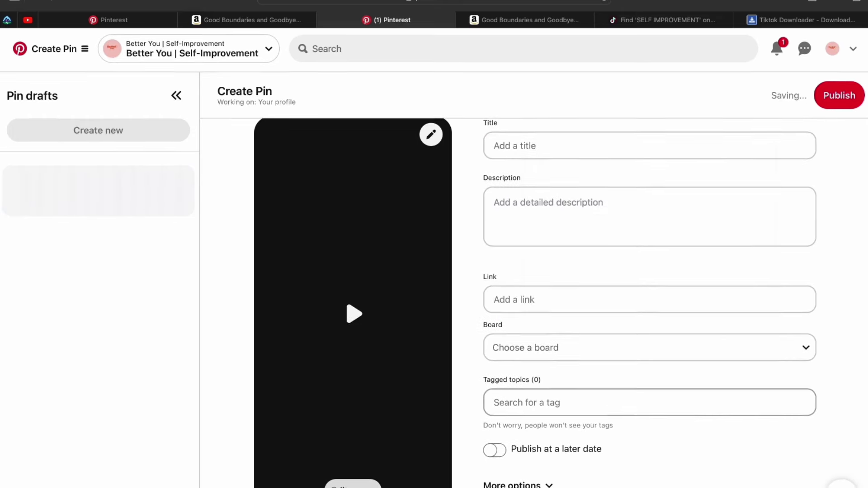
{"action": "scroll", "coordinate": [561, 302], "scroll_direction": "up", "scroll_amount": 1}
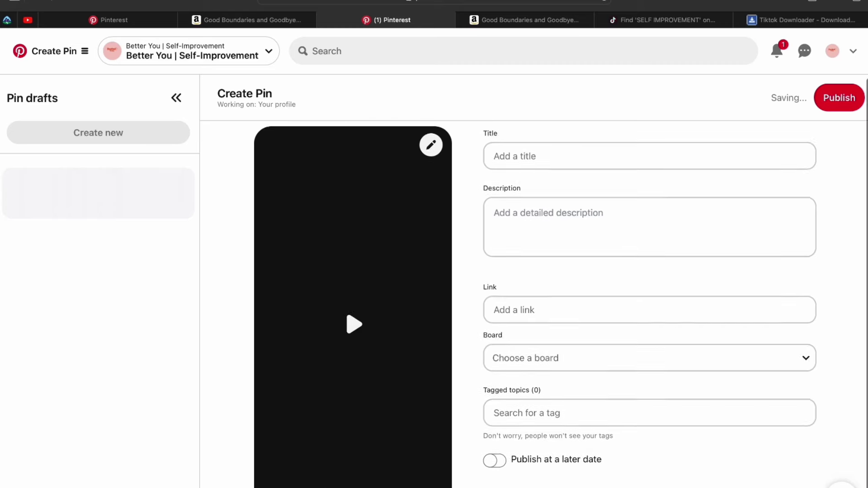
{"action": "scroll", "coordinate": [560, 303], "scroll_direction": "up", "scroll_amount": 1}
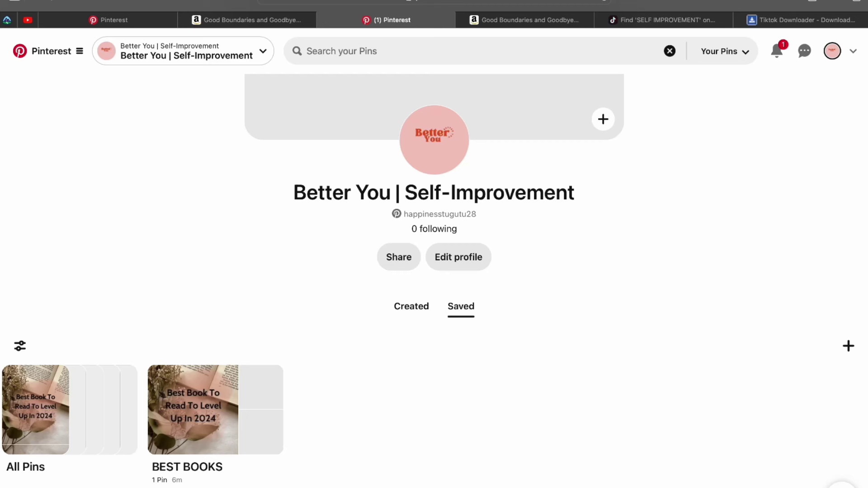
Search Pinterest for self improvement products and follow the Floral Milk Bath pin to its Terrain product page.
{"action": "left_click", "coordinate": [341, 51]}
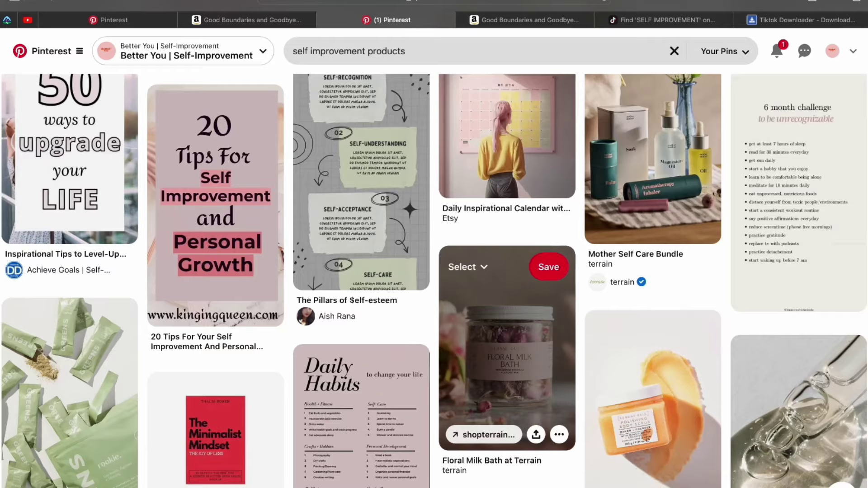
{"action": "left_click", "coordinate": [506, 344]}
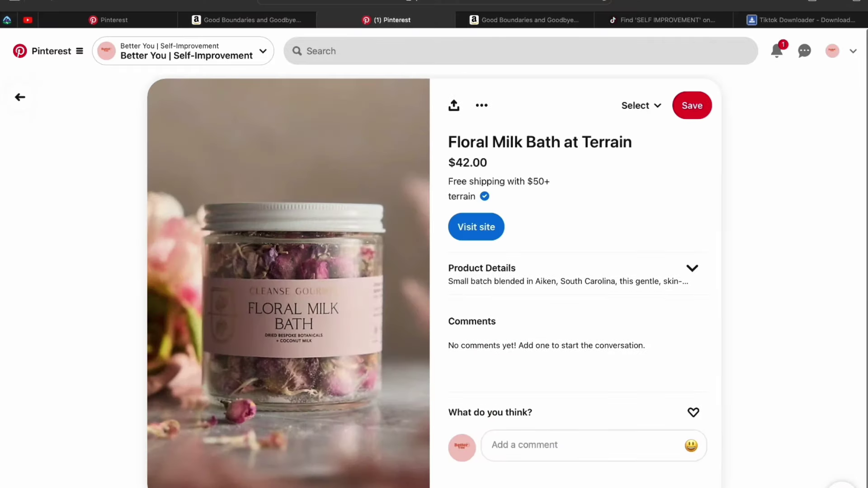
{"action": "left_click", "coordinate": [475, 224]}
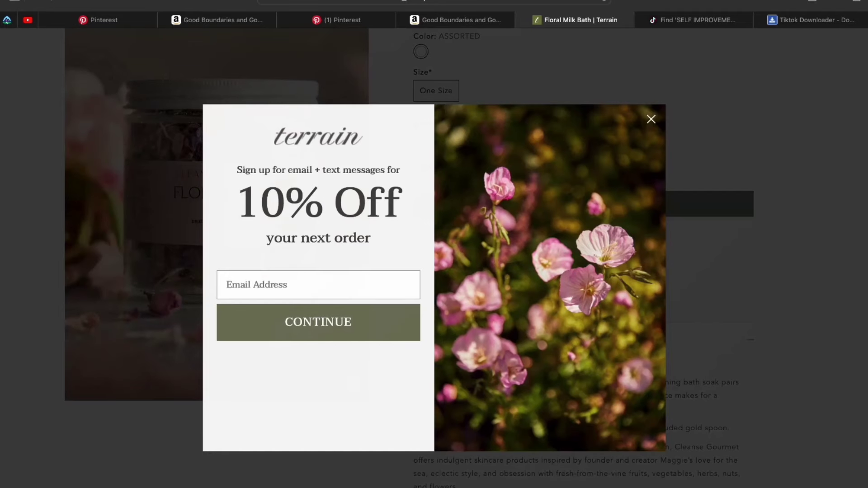
Dismiss the 10% off sign-up offer and review the Floral Milk Bath product page.
{"action": "left_click", "coordinate": [651, 119]}
{"action": "scroll", "coordinate": [651, 118], "scroll_direction": "up", "scroll_amount": 6}
{"action": "scroll", "coordinate": [434, 258], "scroll_direction": "down", "scroll_amount": 3}
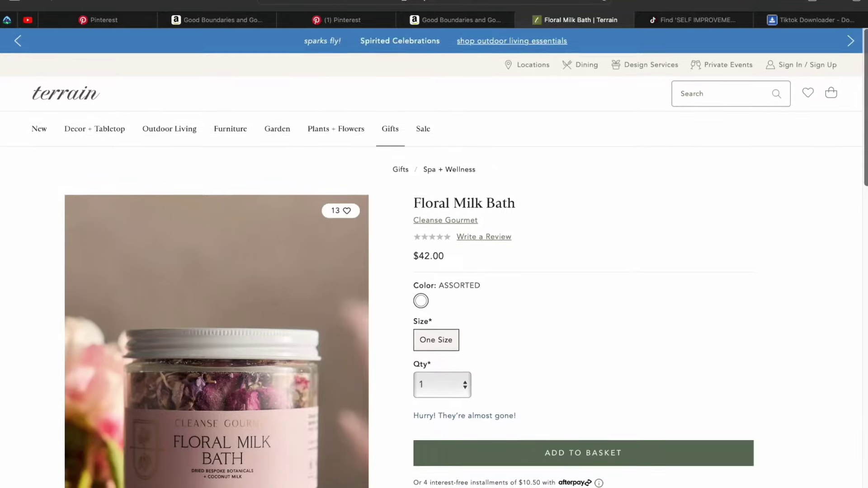
{"action": "scroll", "coordinate": [774, 192], "scroll_direction": "down", "scroll_amount": 18}
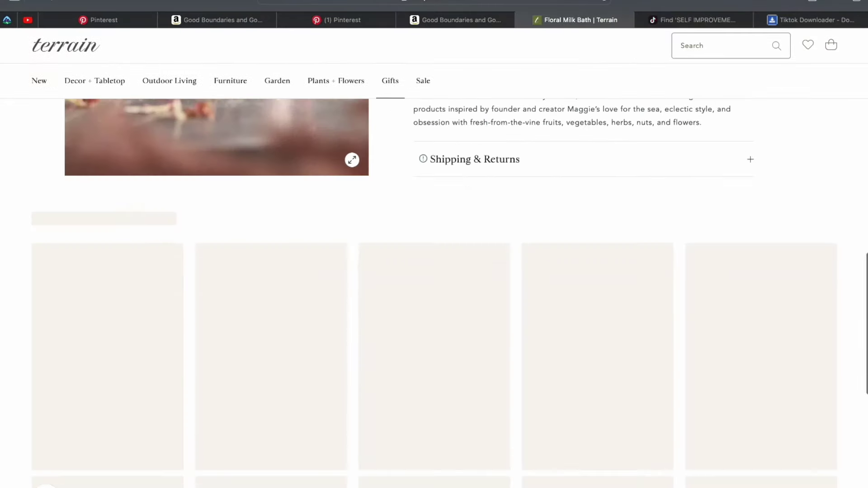
{"action": "scroll", "coordinate": [774, 192], "scroll_direction": "up", "scroll_amount": 20}
{"action": "scroll", "coordinate": [774, 191], "scroll_direction": "down", "scroll_amount": 1}
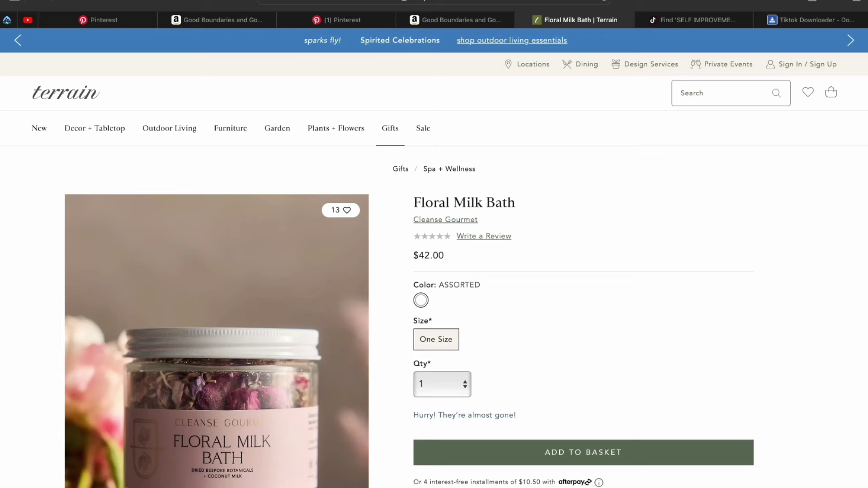
Open Terrain's Decor + Tabletop category, dismiss the email sign-up, and browse the tabletop and home decor products.
{"action": "left_click", "coordinate": [95, 128]}
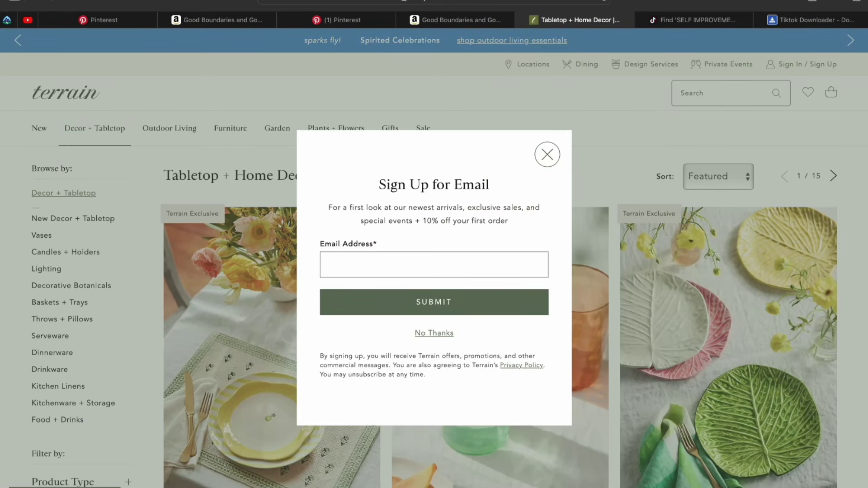
{"action": "left_click", "coordinate": [547, 154]}
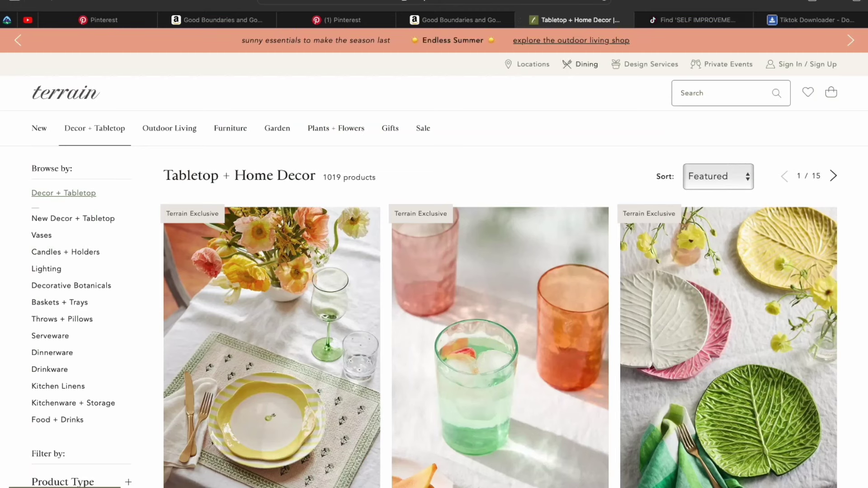
{"action": "scroll", "coordinate": [728, 317], "scroll_direction": "down", "scroll_amount": 1}
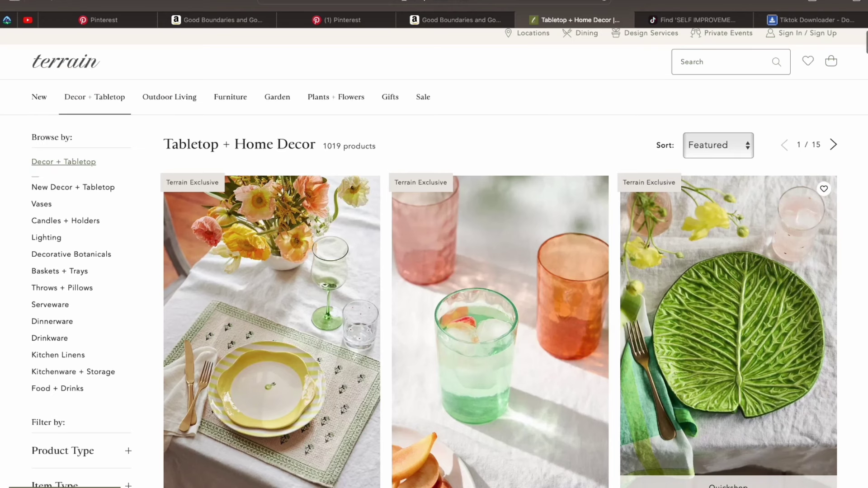
{"action": "scroll", "coordinate": [728, 316], "scroll_direction": "down", "scroll_amount": 1}
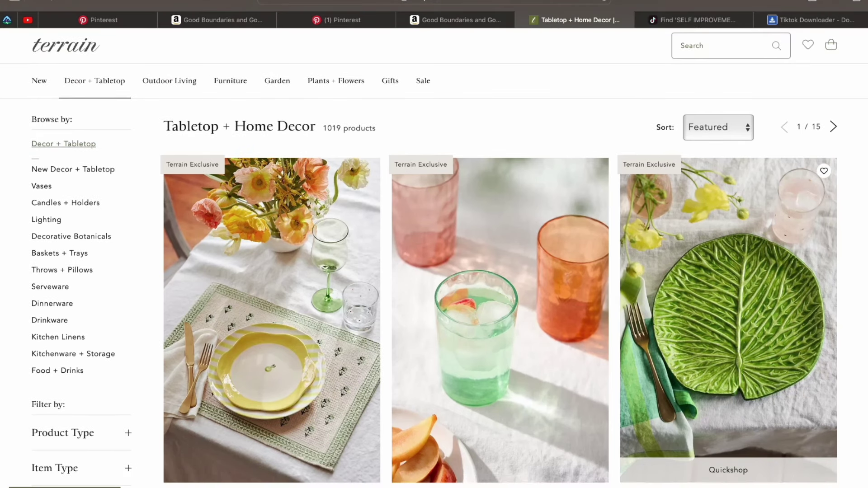
{"action": "scroll", "coordinate": [728, 317], "scroll_direction": "down", "scroll_amount": 3}
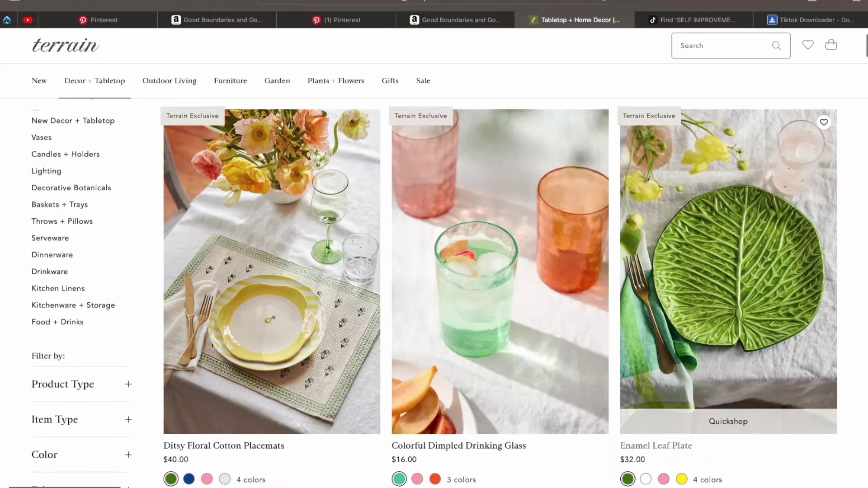
{"action": "scroll", "coordinate": [728, 294], "scroll_direction": "down", "scroll_amount": 8}
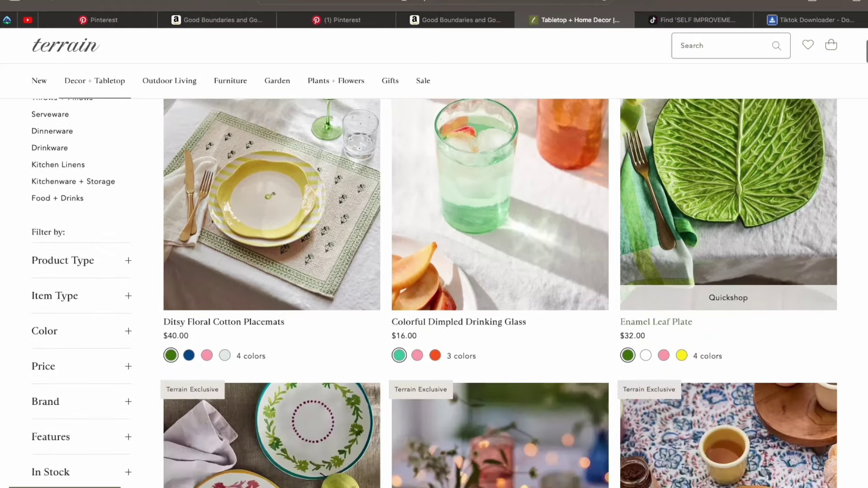
{"action": "scroll", "coordinate": [728, 294], "scroll_direction": "down", "scroll_amount": 3}
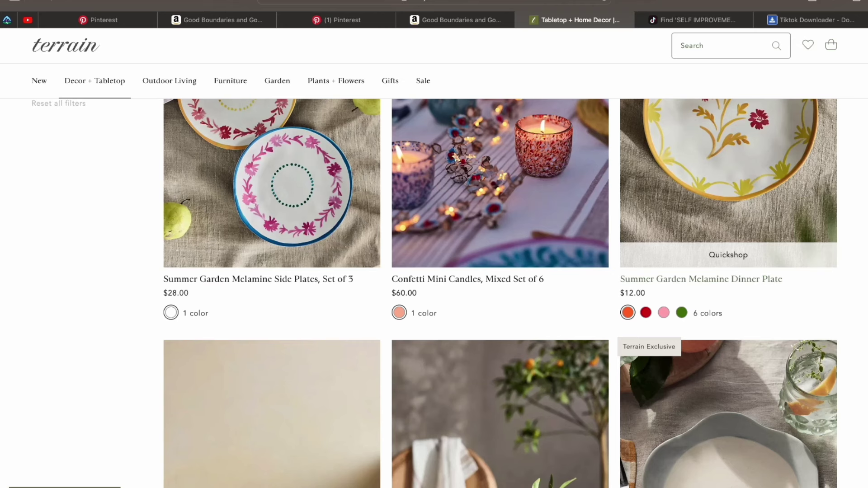
{"action": "scroll", "coordinate": [727, 294], "scroll_direction": "down", "scroll_amount": 5}
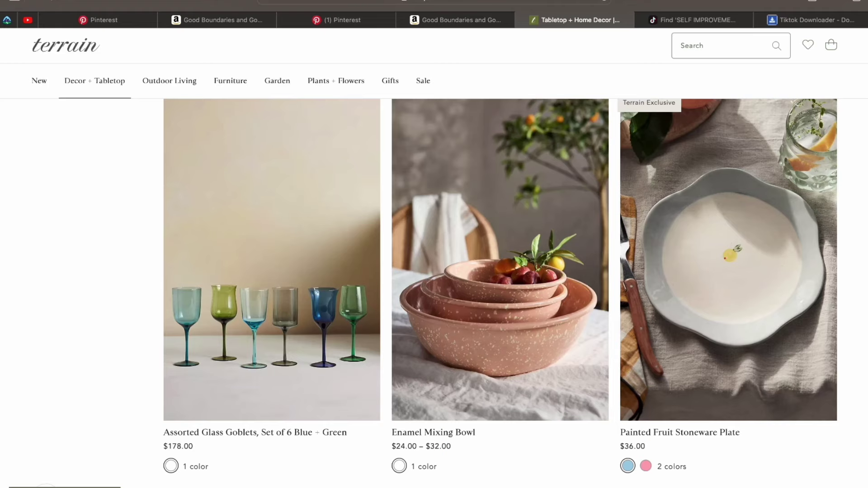
{"action": "scroll", "coordinate": [500, 294], "scroll_direction": "down", "scroll_amount": 1}
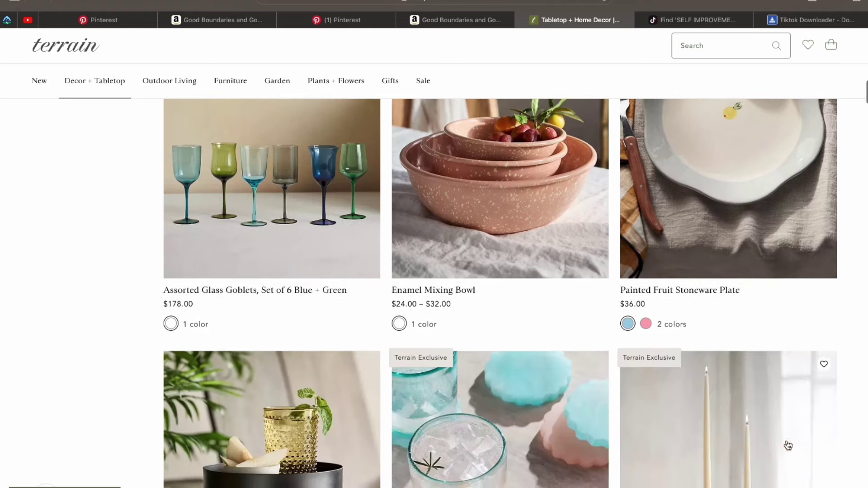
{"action": "scroll", "coordinate": [788, 446], "scroll_direction": "down", "scroll_amount": 5}
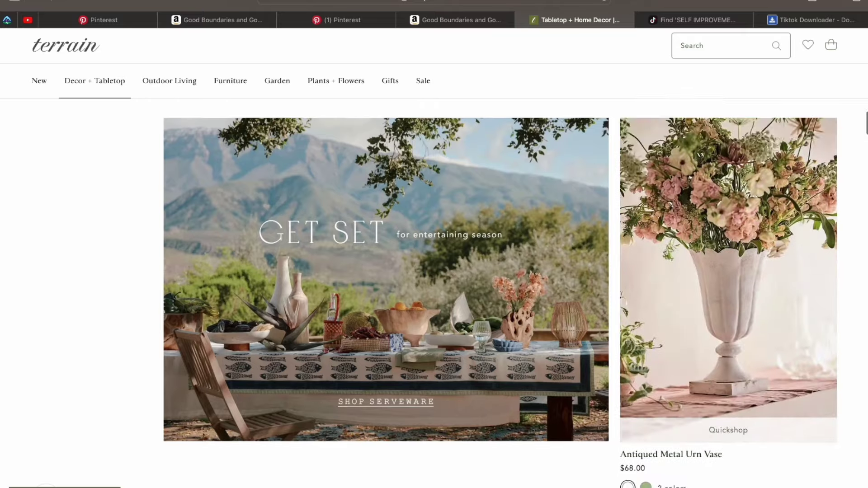
{"action": "scroll", "coordinate": [434, 271], "scroll_direction": "down", "scroll_amount": 2}
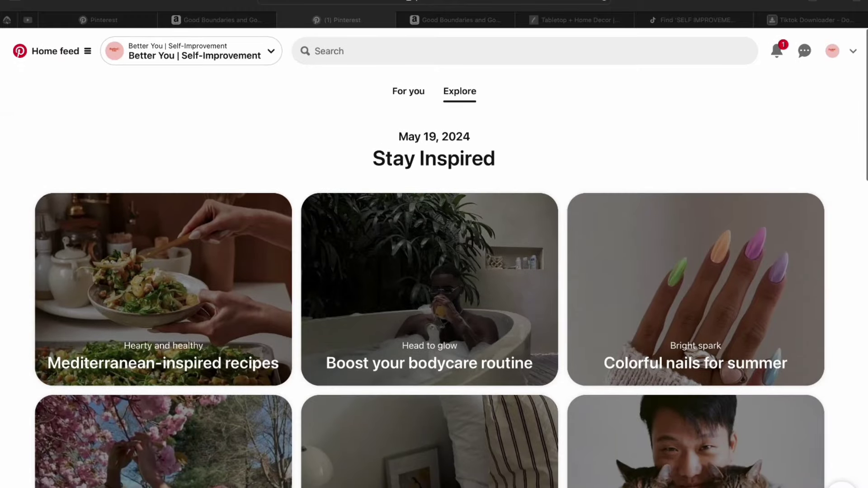
Browse Pinterest's Explore page for daily inspiration topics and the shopping spotlight through to the end.
{"action": "scroll", "coordinate": [434, 271], "scroll_direction": "down", "scroll_amount": 8}
{"action": "scroll", "coordinate": [434, 271], "scroll_direction": "down", "scroll_amount": 5}
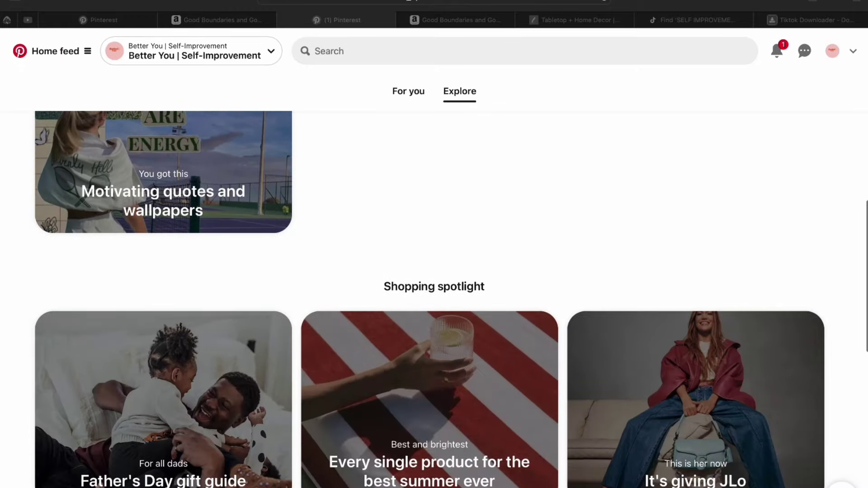
{"action": "scroll", "coordinate": [434, 271], "scroll_direction": "down", "scroll_amount": 6}
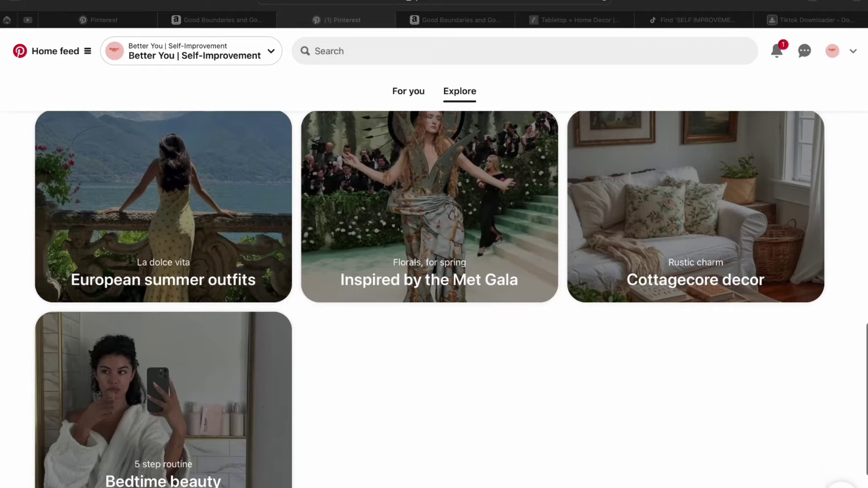
{"action": "scroll", "coordinate": [434, 272], "scroll_direction": "down", "scroll_amount": 3}
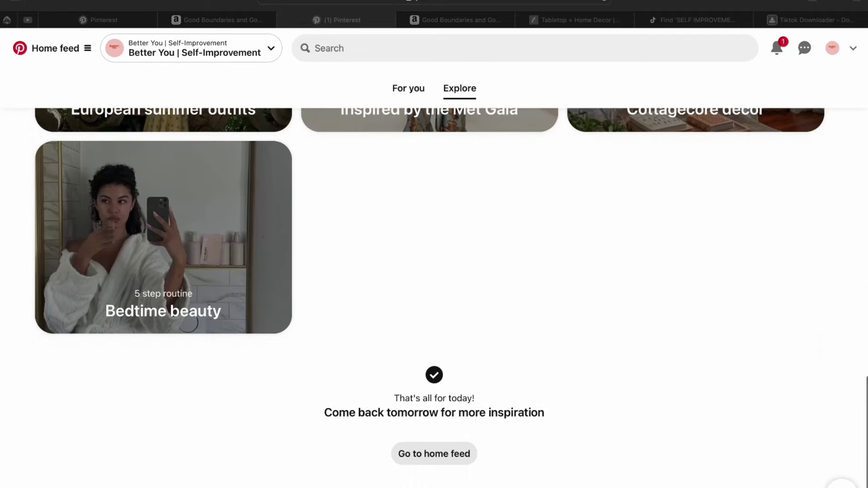